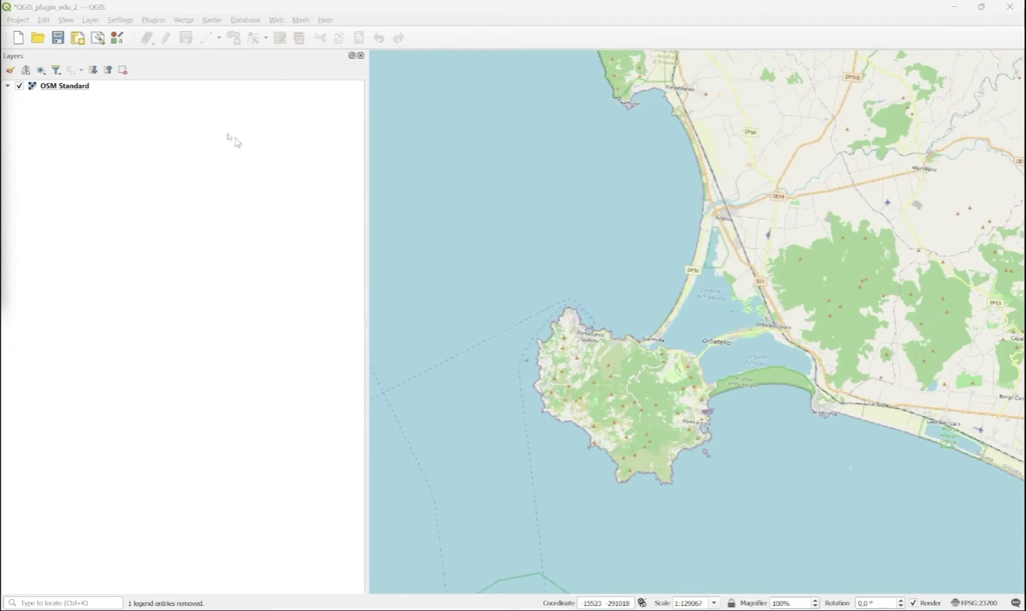
Search the plugin manager for 'Sentinel' and install the SentinelHub plugin.
{"action": "left_click", "coordinate": [153, 20]}
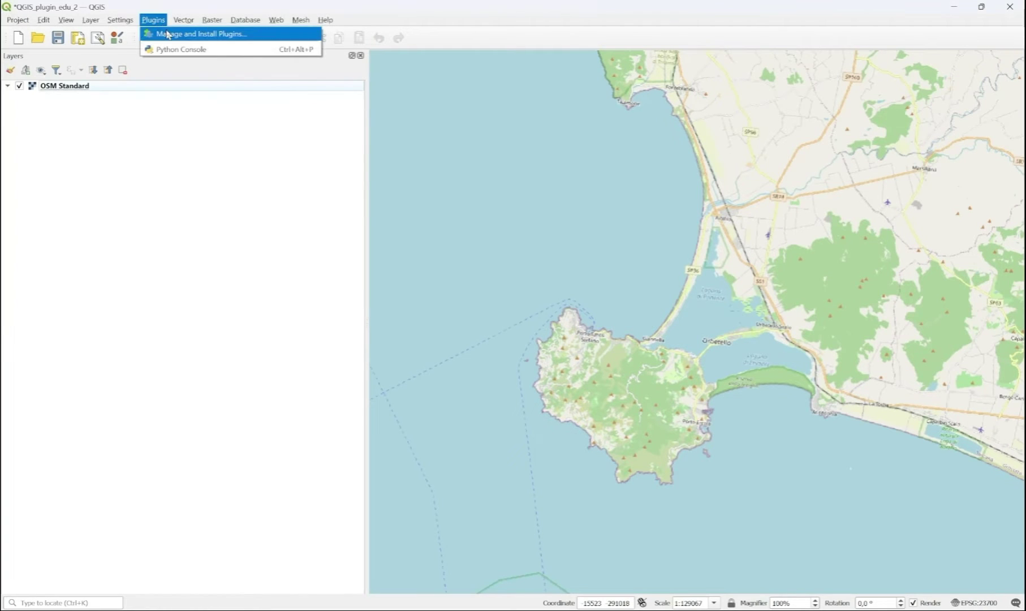
{"action": "left_click", "coordinate": [167, 34]}
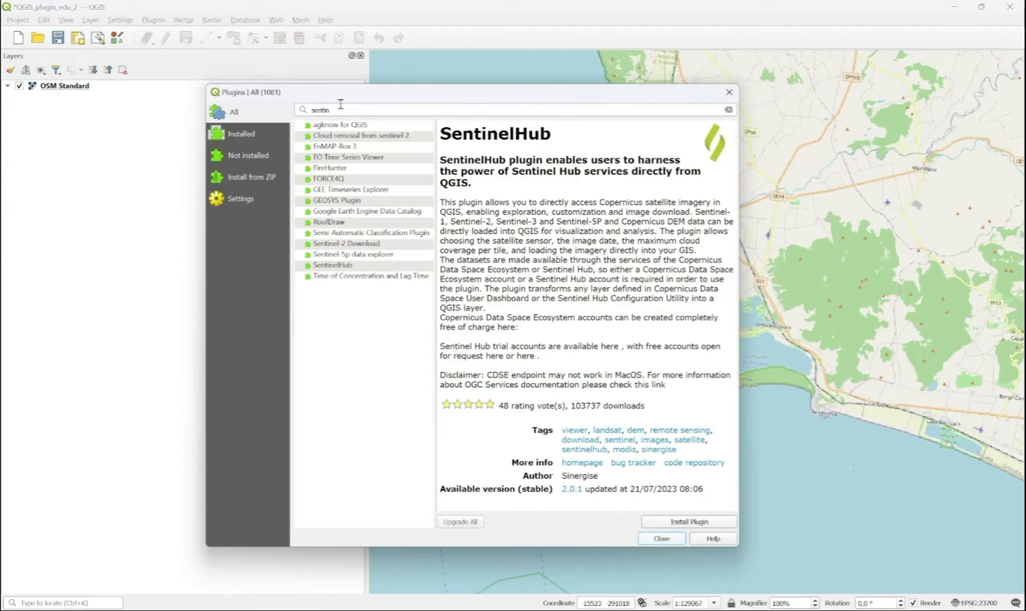
{"action": "double_click", "coordinate": [300, 110]}
{"action": "type", "text": "Sen"}
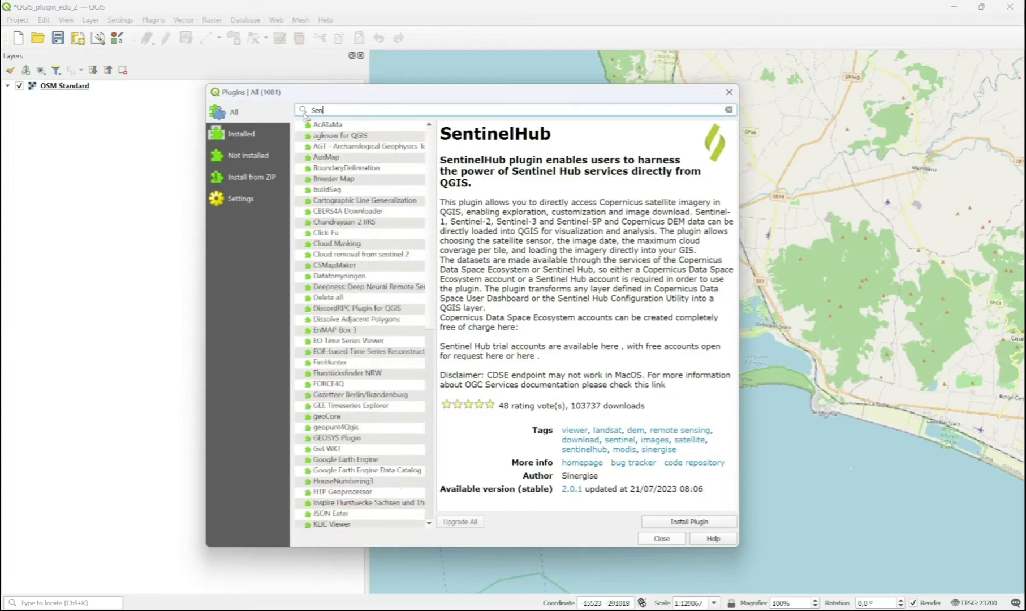
{"action": "type", "text": "tinel"}
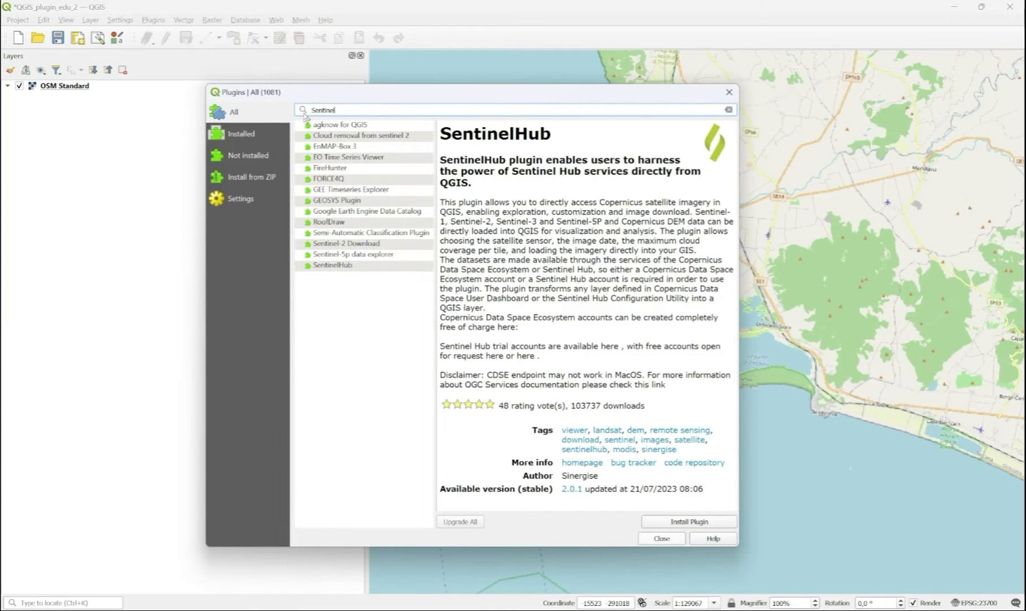
{"action": "left_click", "coordinate": [331, 266]}
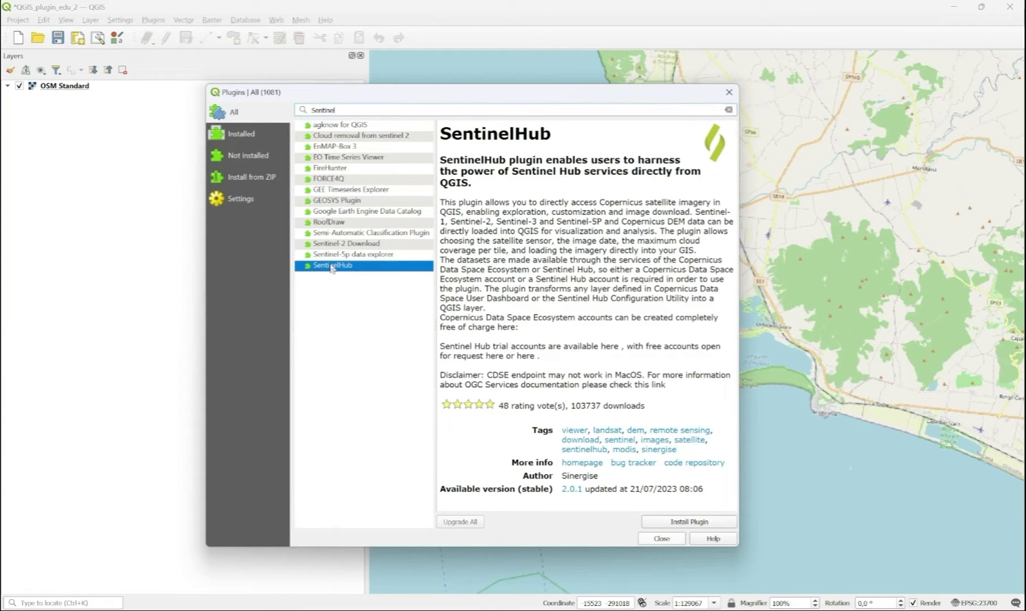
{"action": "left_click", "coordinate": [700, 523]}
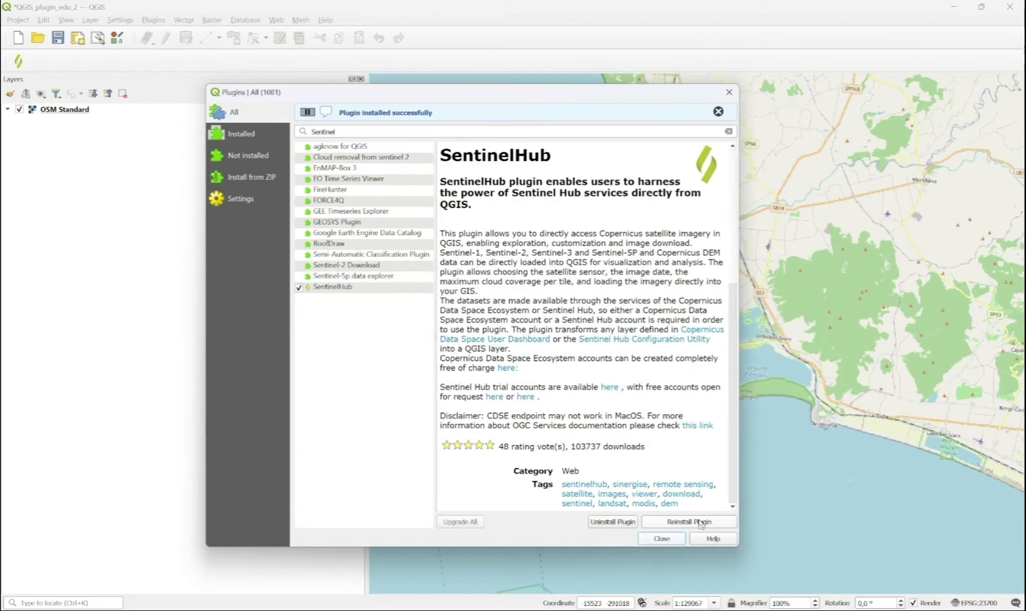
Close the plugin manager, open the SentinelHub panel, and clear the old client secret and client ID.
{"action": "left_click", "coordinate": [662, 538]}
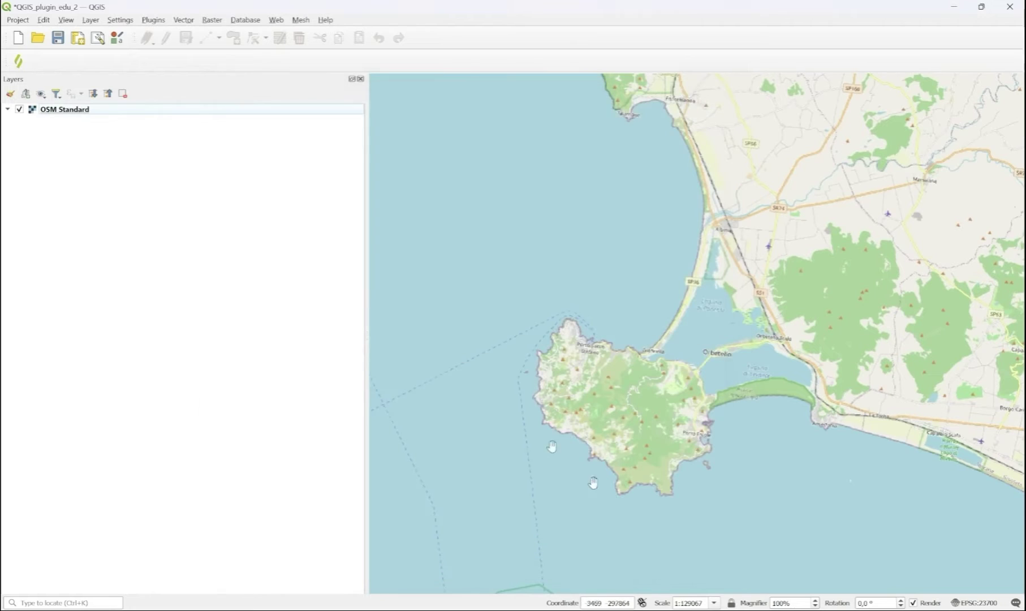
{"action": "left_click", "coordinate": [19, 62]}
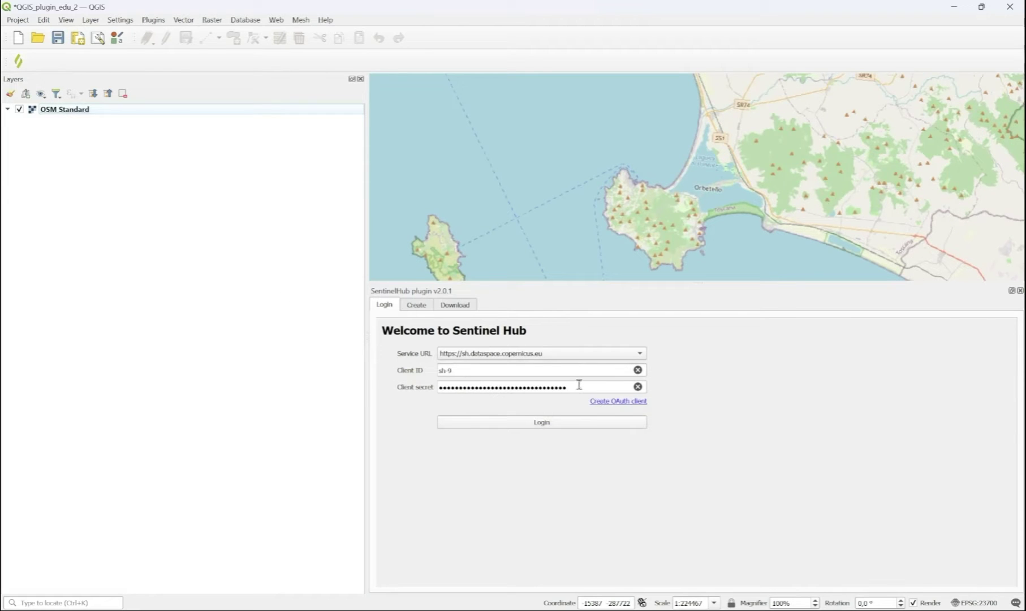
{"action": "left_click_drag", "start_coordinate": [576, 387], "coordinate": [357, 387]}
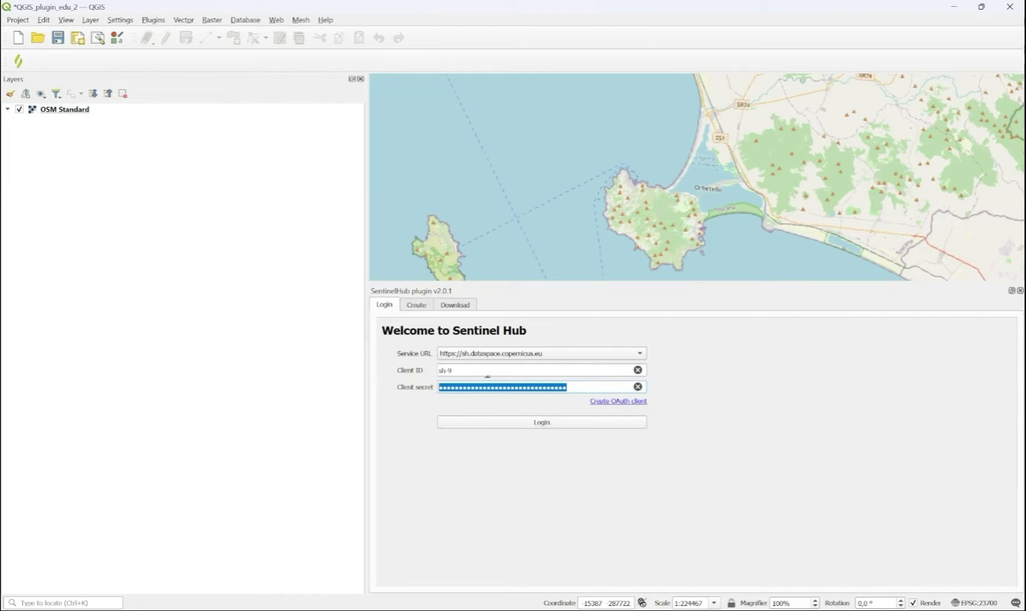
{"action": "key", "text": "BackSpace"}
{"action": "left_click_drag", "start_coordinate": [566, 370], "coordinate": [416, 373]}
{"action": "key", "text": "BackSpace"}
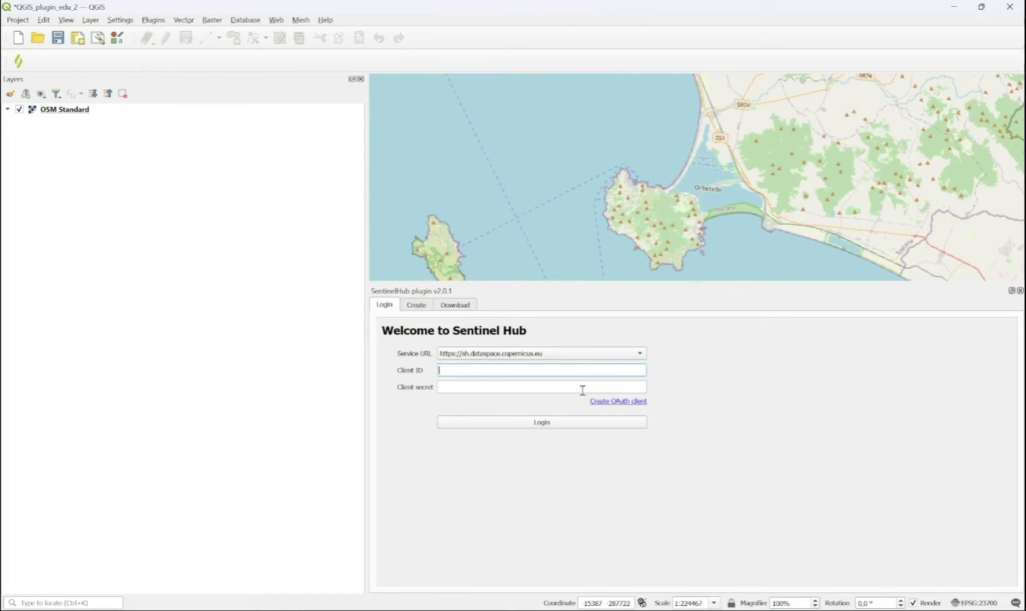
{"action": "key", "text": "alt+Tab"}
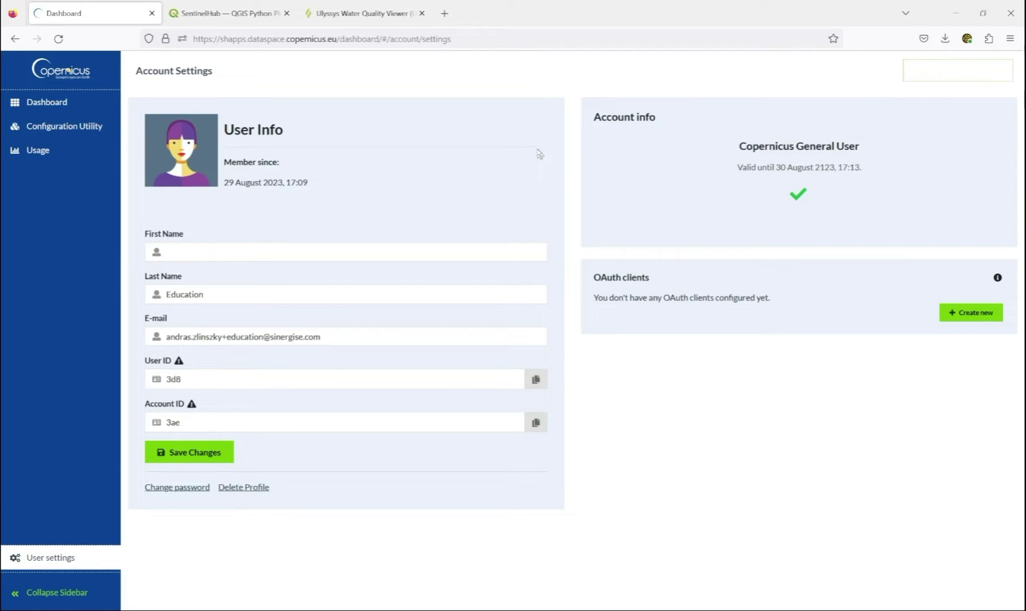
Create a new OAuth client named qgis_1.
{"action": "left_click", "coordinate": [976, 317]}
{"action": "left_click", "coordinate": [384, 304]}
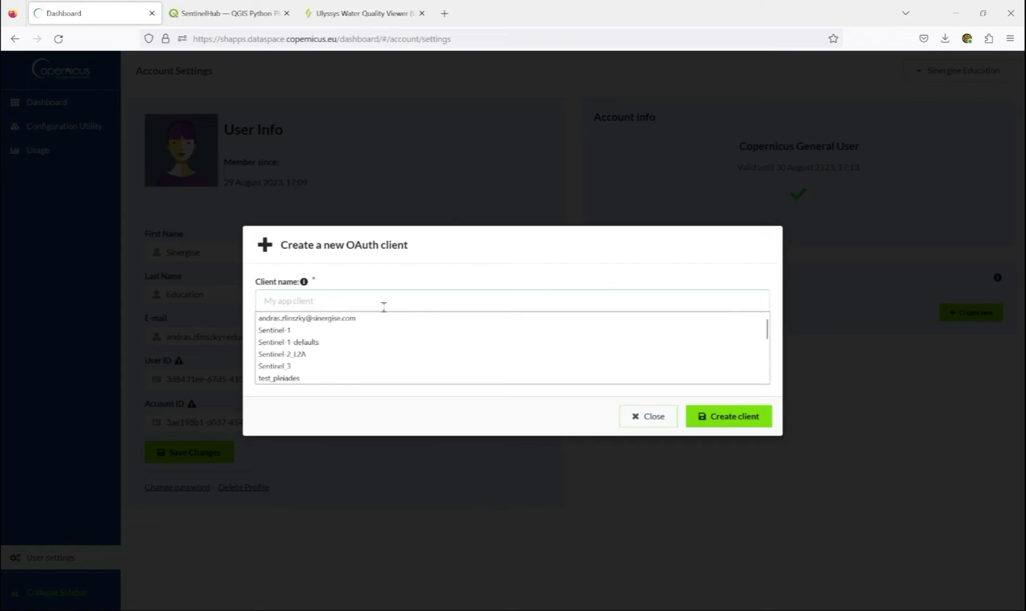
{"action": "type", "text": "qgis"}
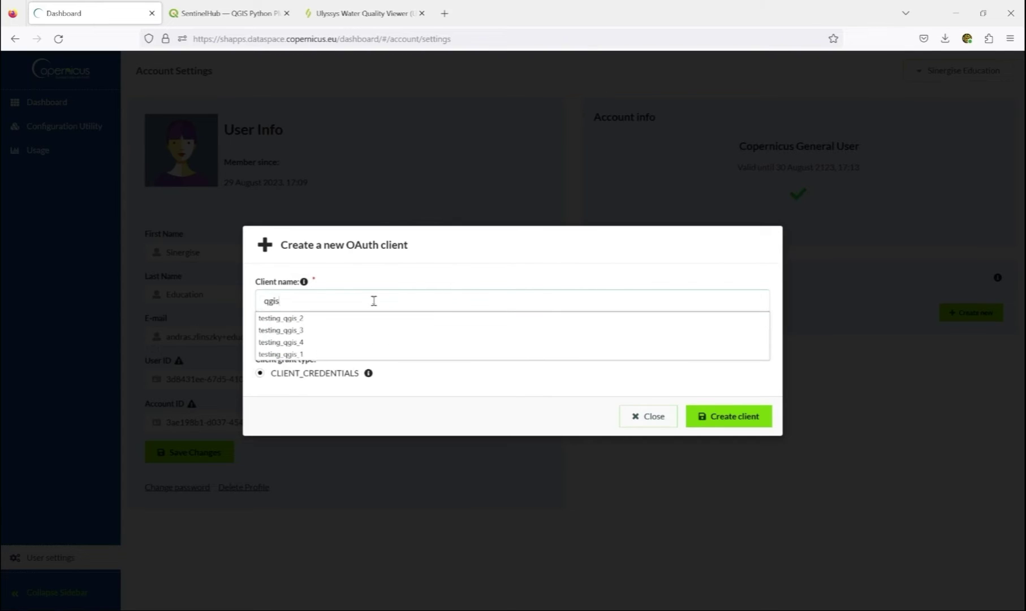
{"action": "type", "text": "_1"}
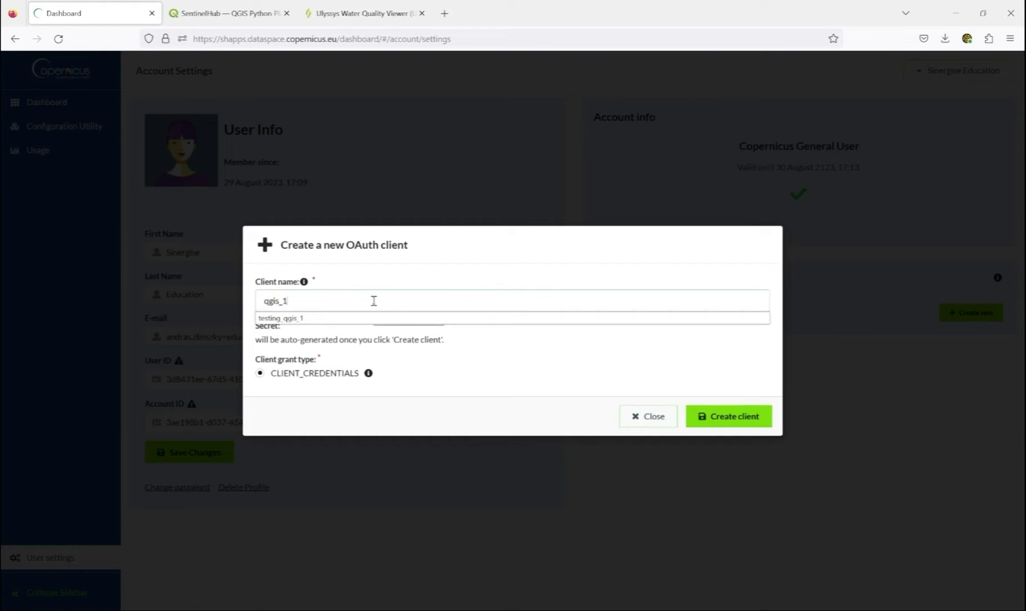
{"action": "key", "text": "Return"}
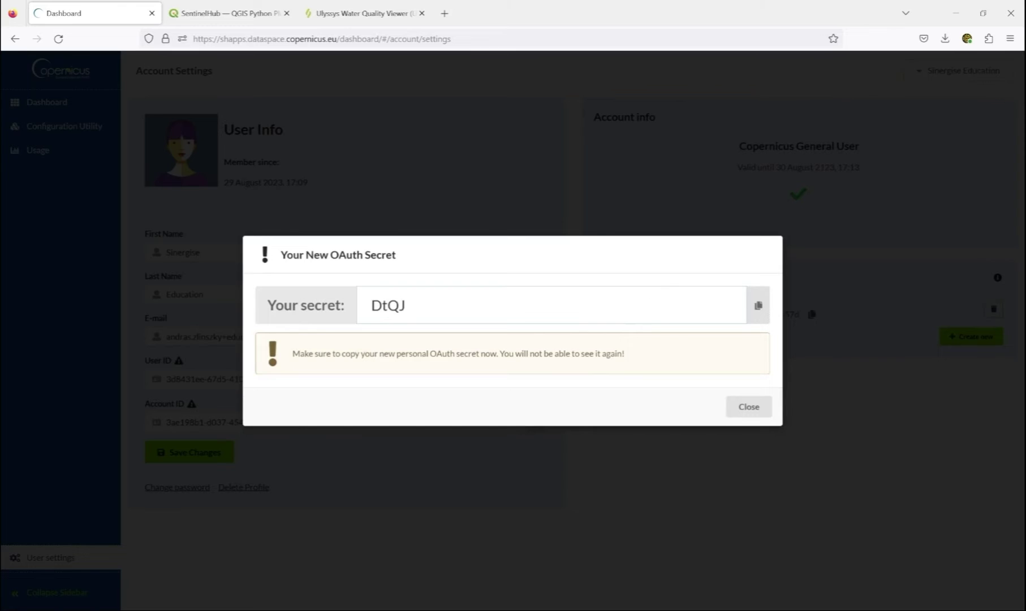
Copy the qgis_1 client's generated secret and client ID.
{"action": "double_click", "coordinate": [363, 307]}
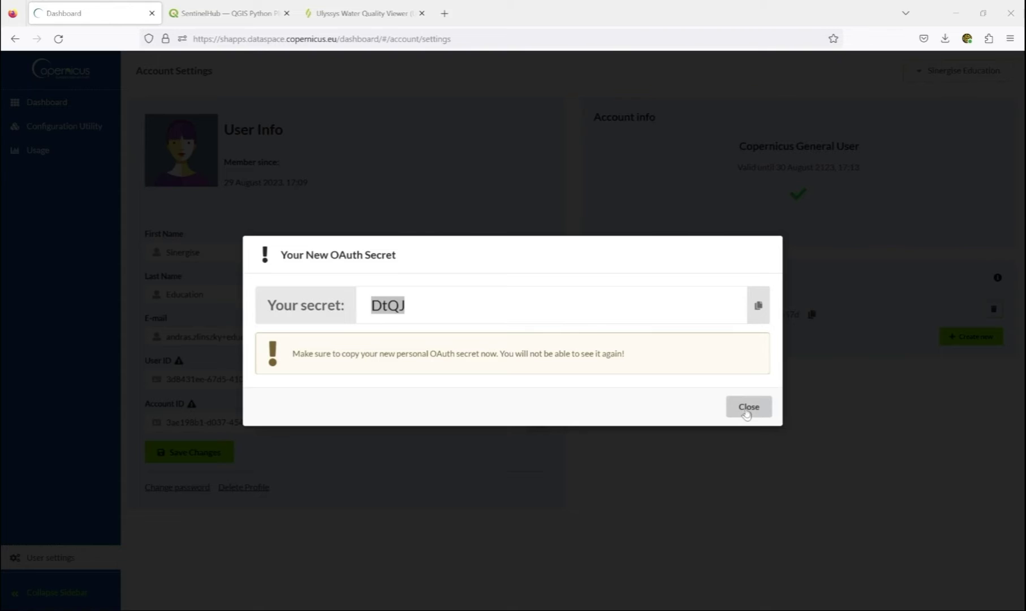
{"action": "left_click", "coordinate": [747, 414]}
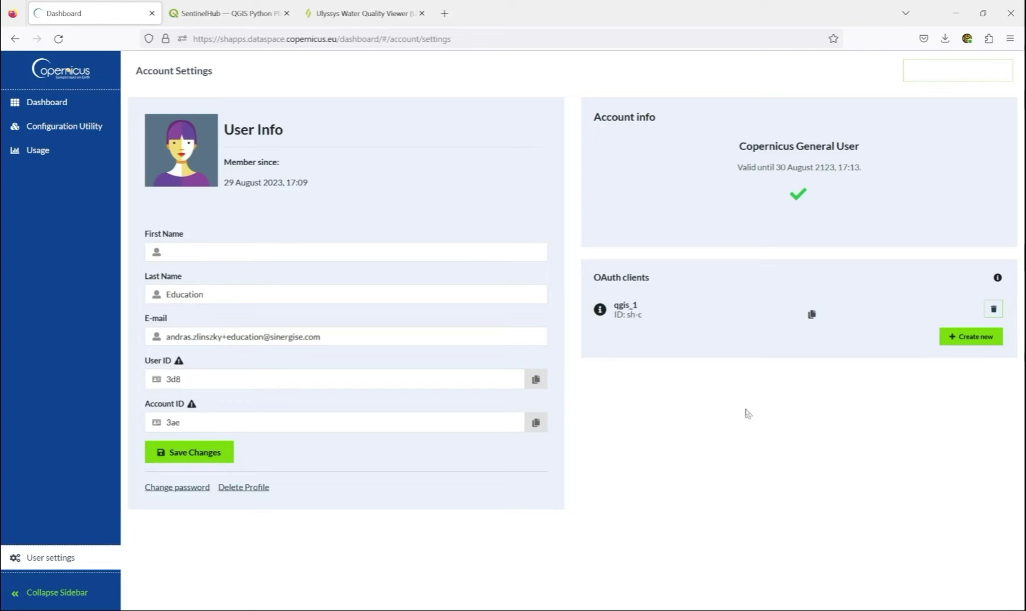
{"action": "left_click", "coordinate": [812, 315]}
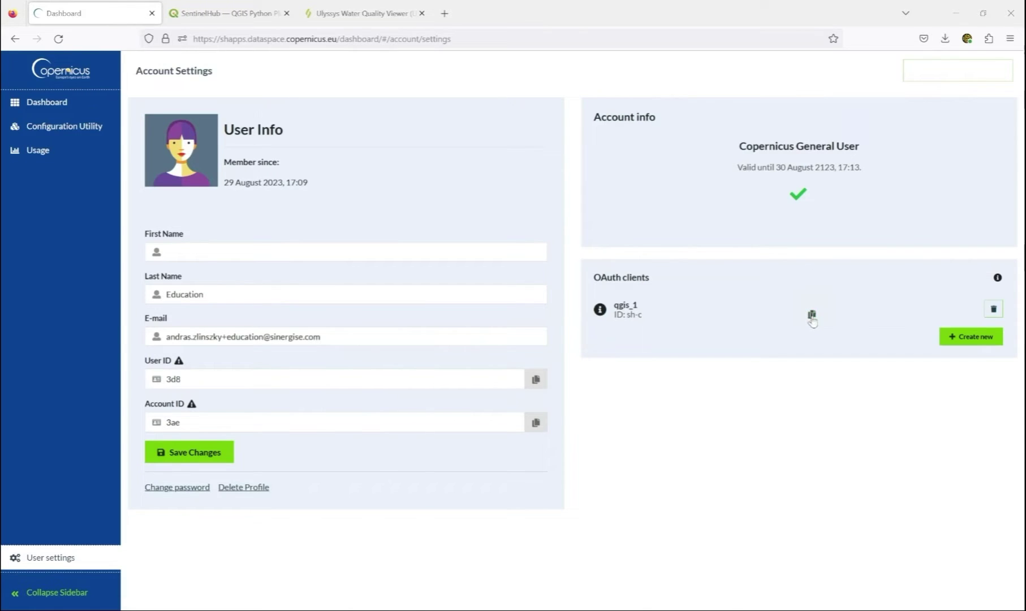
{"action": "key", "text": "alt+Tab"}
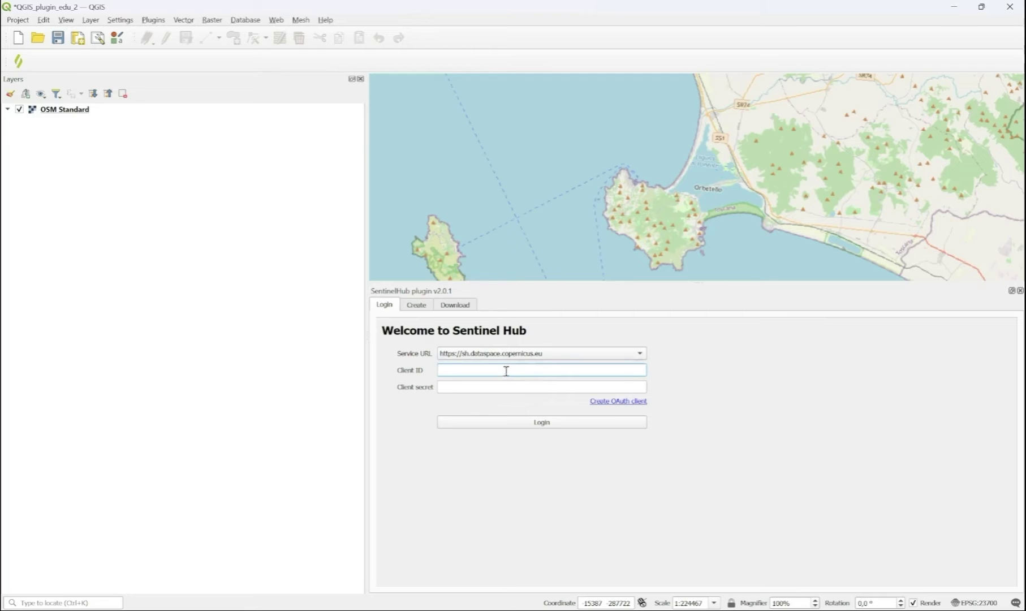
Paste the new client ID and client secret into SentinelHub and log in.
{"action": "key", "text": "ctrl+v"}
{"action": "key", "text": "alt+Tab"}
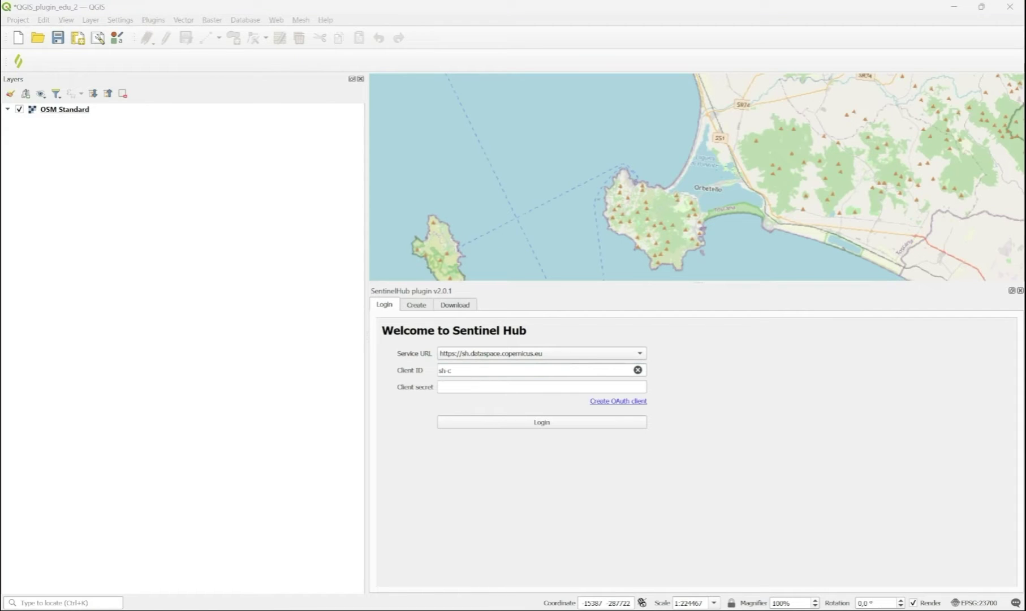
{"action": "left_click", "coordinate": [560, 388]}
{"action": "key", "text": "ctrl+v"}
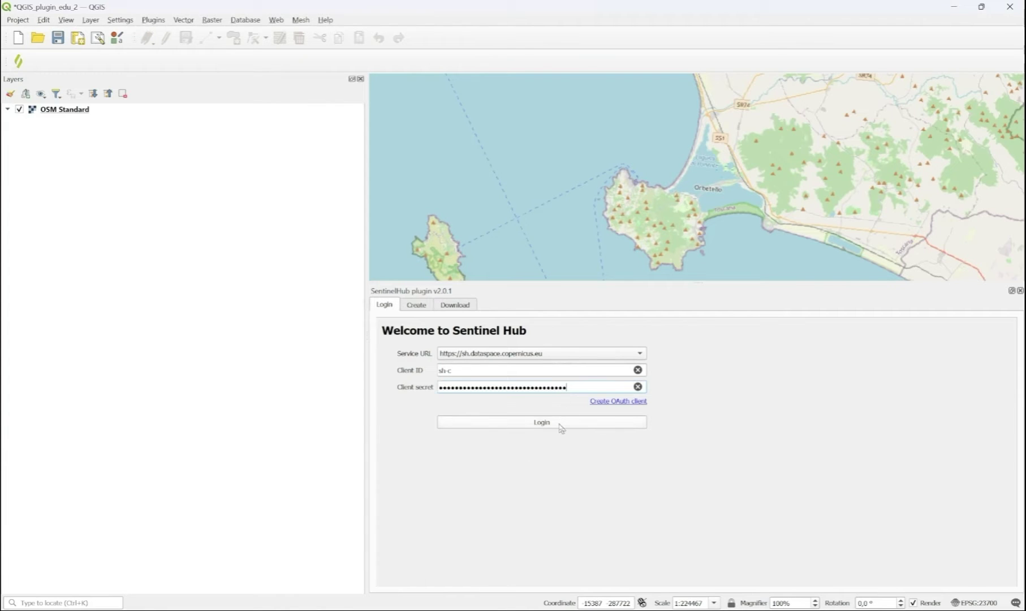
{"action": "left_click", "coordinate": [542, 422]}
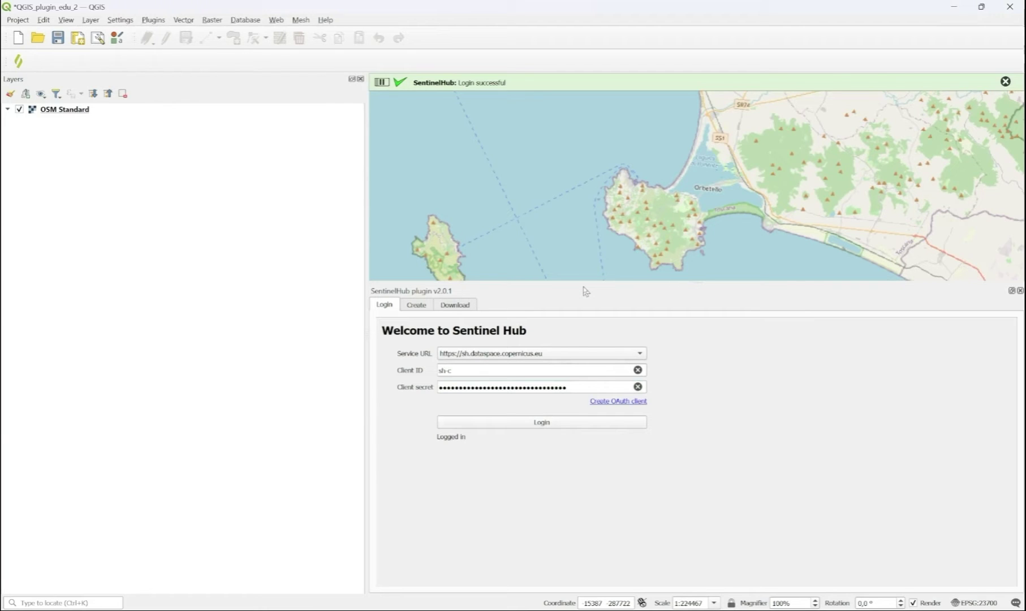
Dock the SentinelHub panel over the layers area and show its Create settings.
{"action": "left_click_drag", "start_coordinate": [585, 292], "coordinate": [146, 257]}
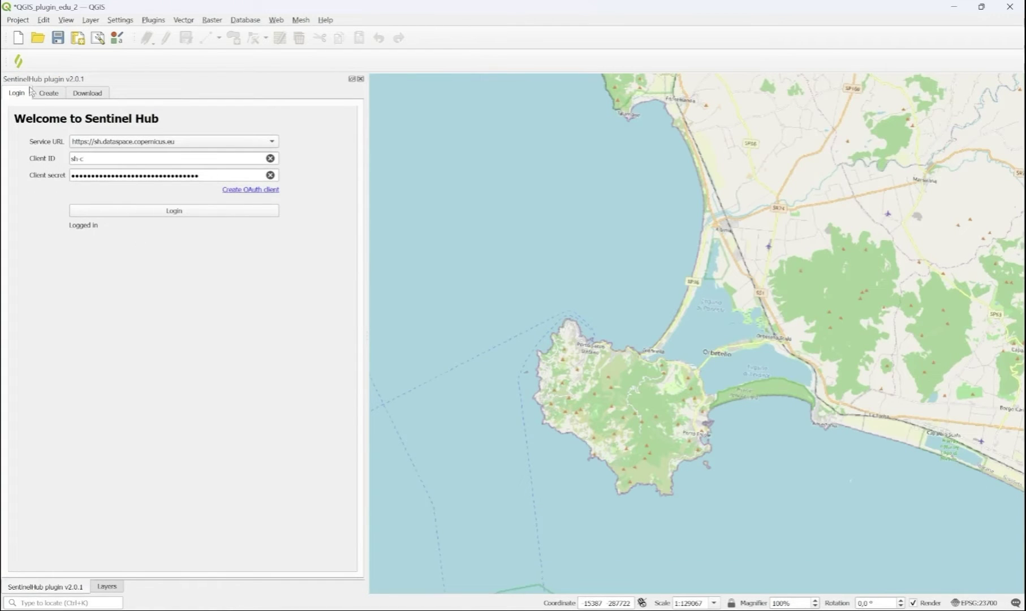
{"action": "left_click", "coordinate": [48, 95]}
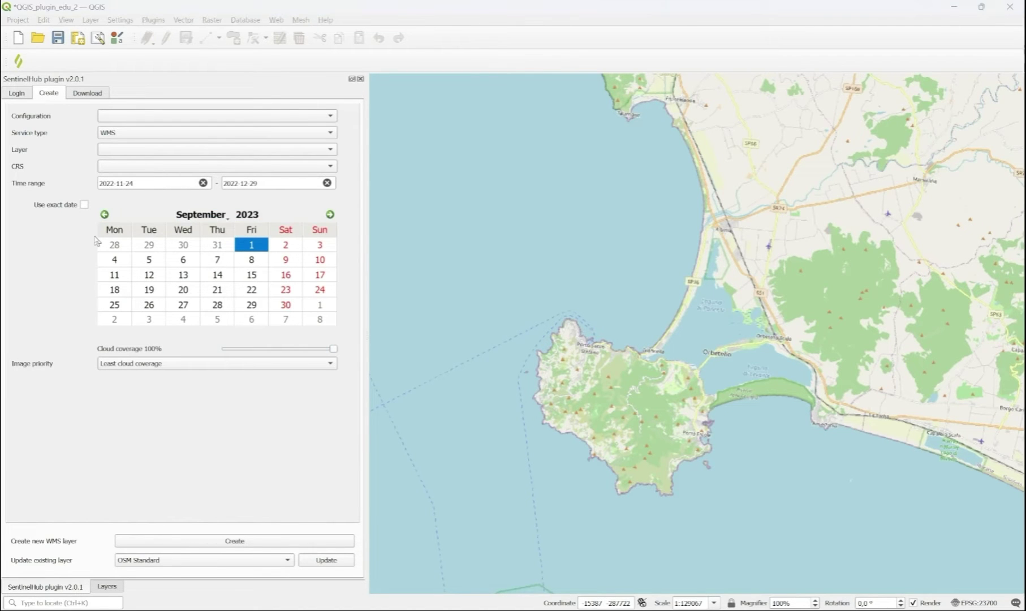
{"action": "key", "text": "alt+Tab"}
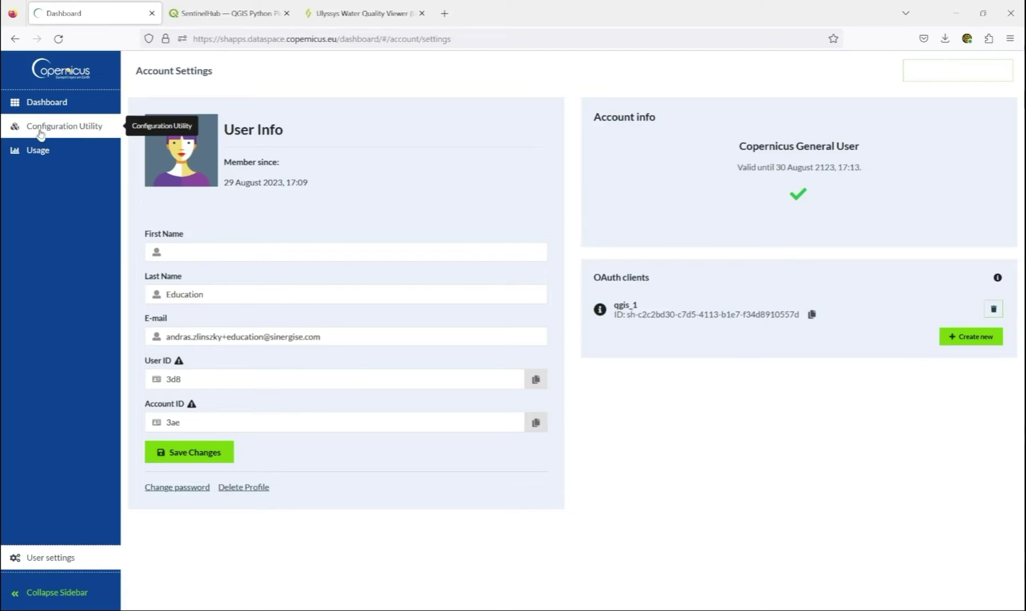
Start a new configuration based on the Simple Sentinel-2 L2A template.
{"action": "left_click", "coordinate": [42, 132]}
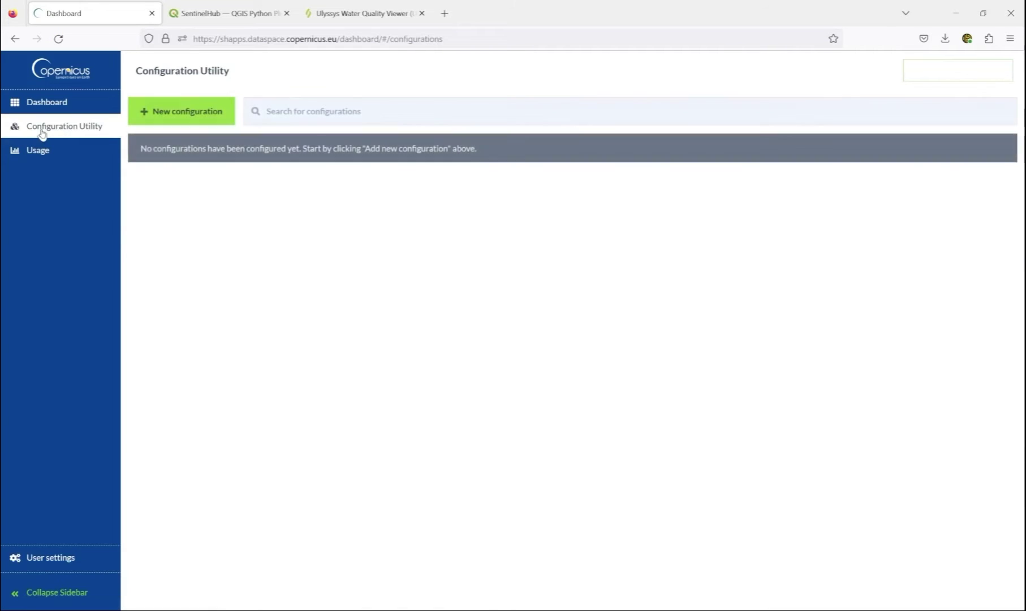
{"action": "left_click", "coordinate": [195, 123]}
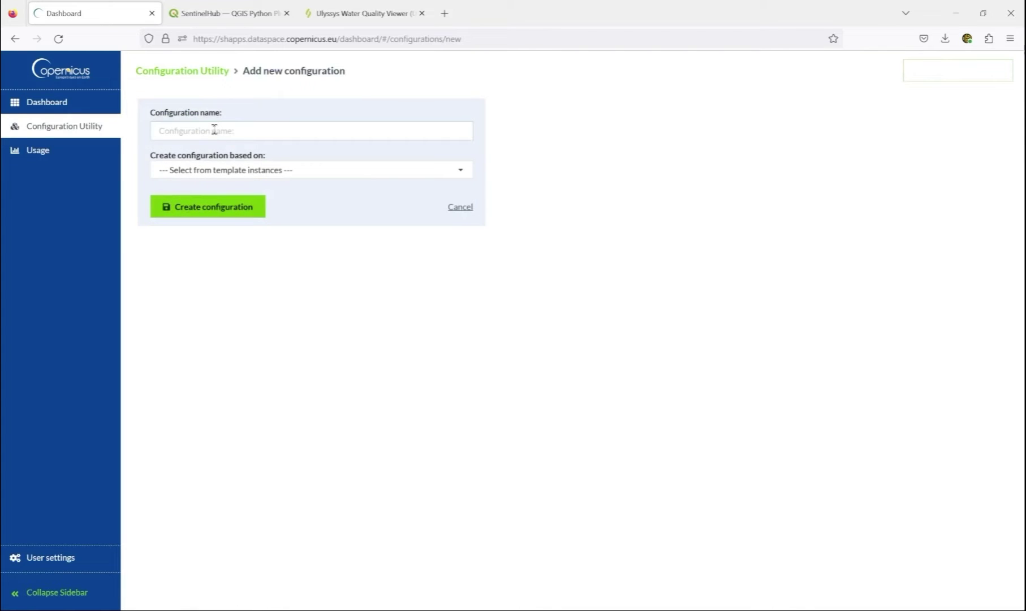
{"action": "left_click", "coordinate": [241, 172]}
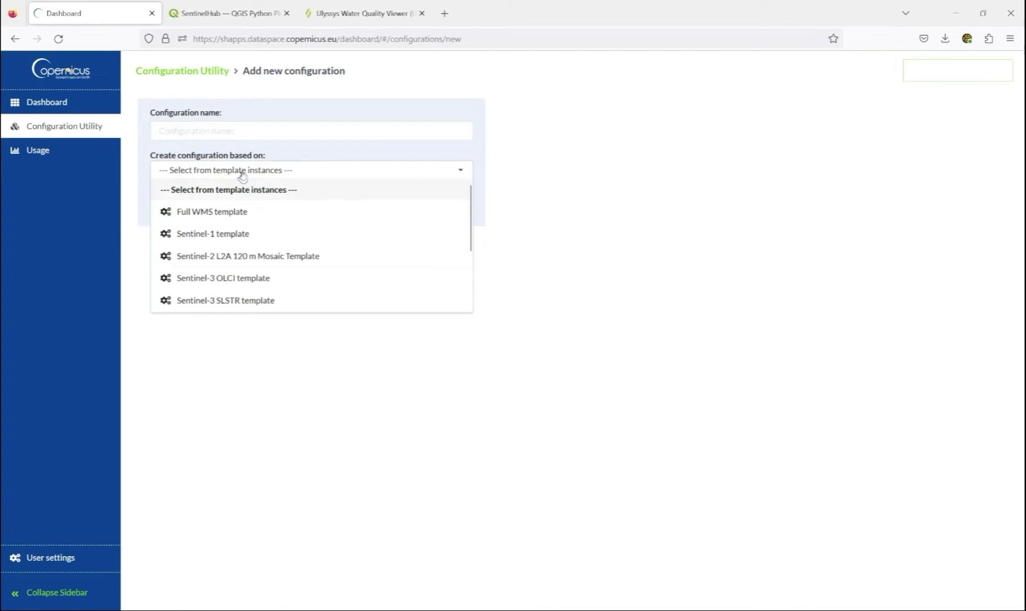
{"action": "scroll", "coordinate": [302, 279], "scroll_direction": "down", "scroll_amount": 3}
{"action": "scroll", "coordinate": [302, 280], "scroll_direction": "up", "scroll_amount": 3}
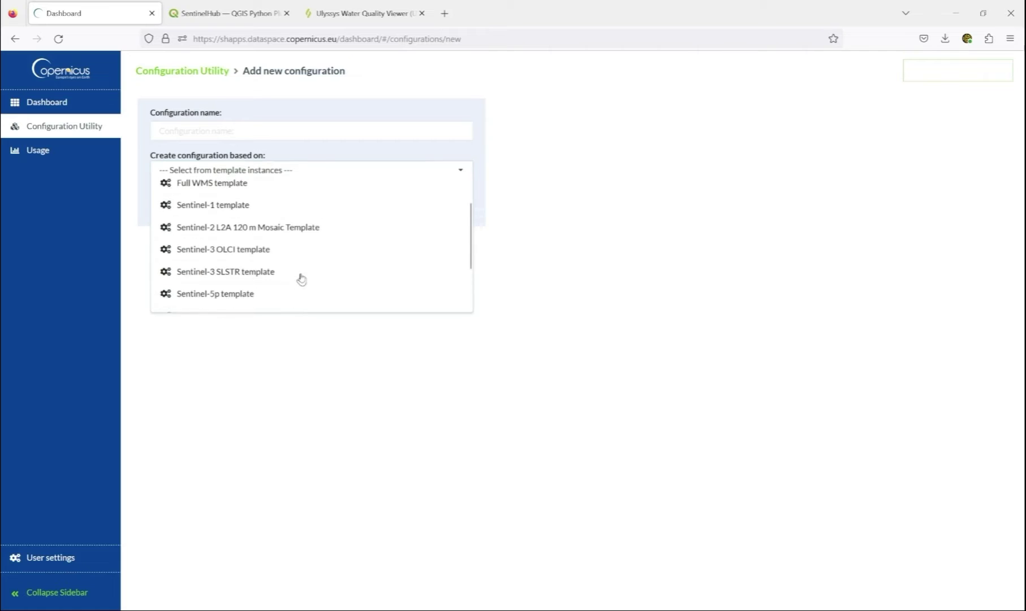
{"action": "scroll", "coordinate": [301, 280], "scroll_direction": "down", "scroll_amount": 3}
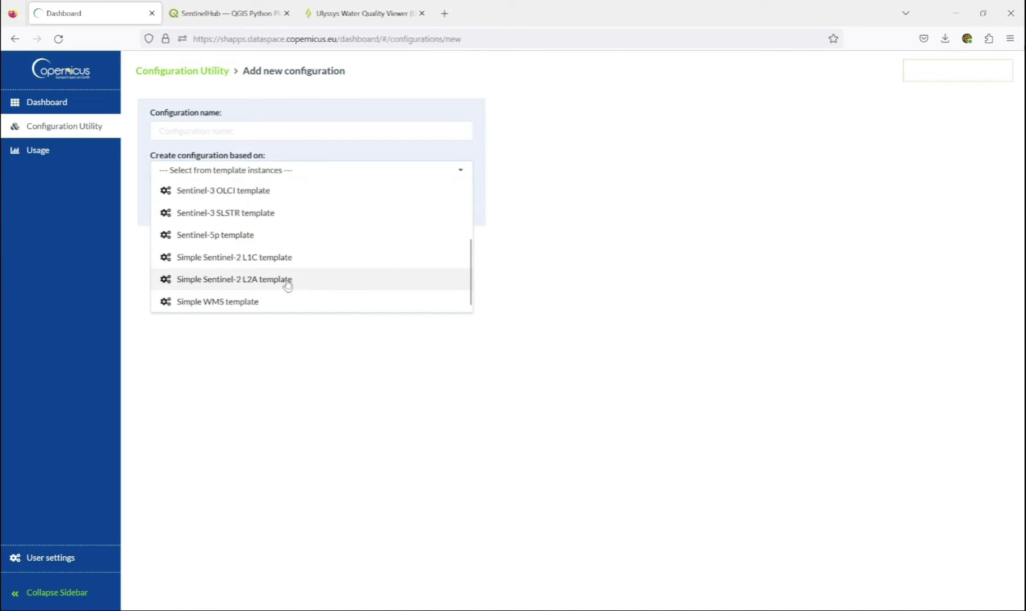
{"action": "left_click", "coordinate": [288, 285]}
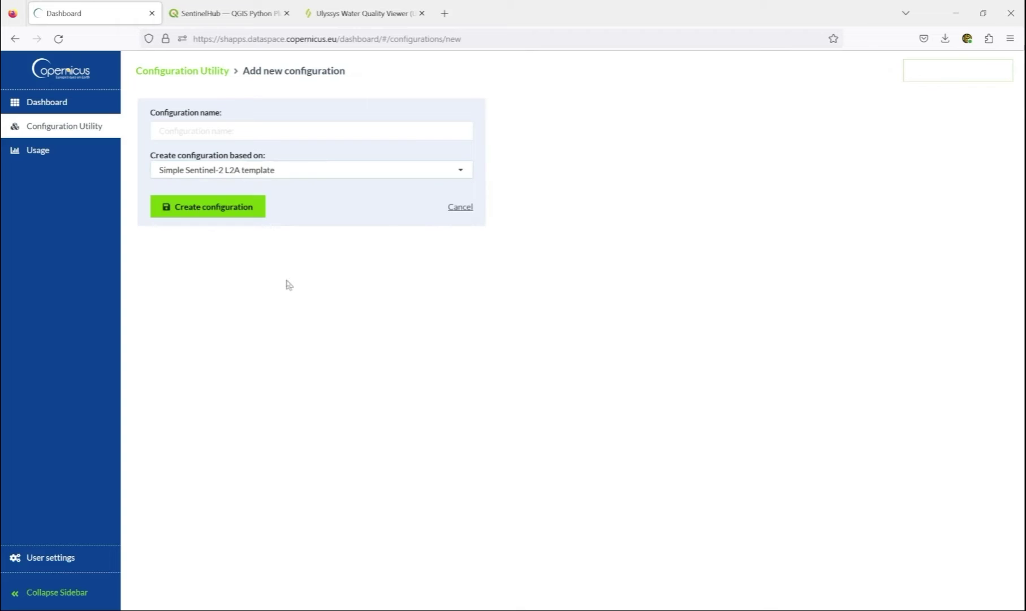
Name the configuration Sentinel-2_L2A and confirm its creation.
{"action": "left_click", "coordinate": [224, 133]}
{"action": "type", "text": "Sentinel-"}
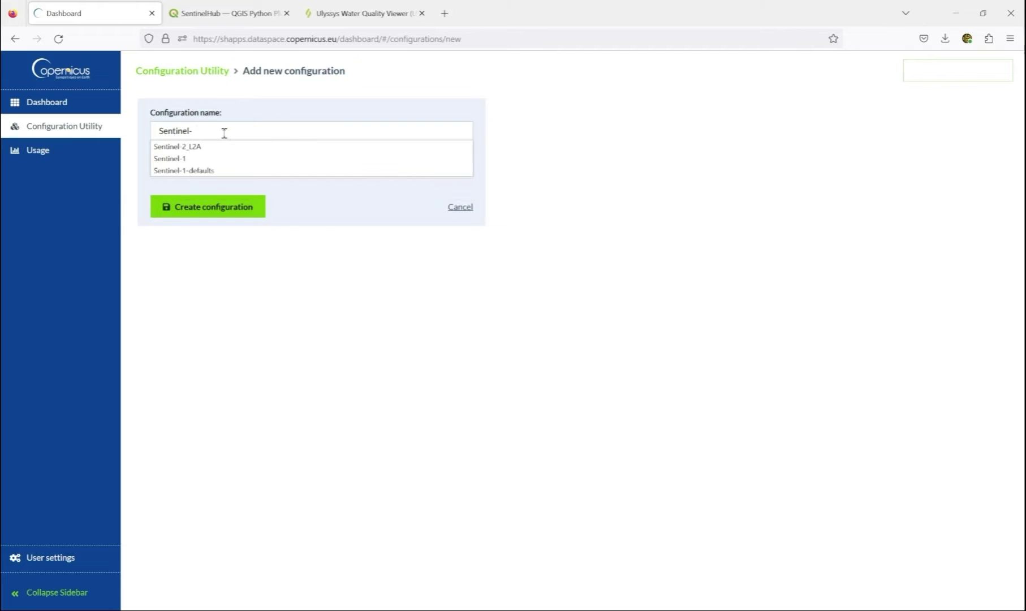
{"action": "type", "text": "2"}
{"action": "left_click", "coordinate": [224, 148]}
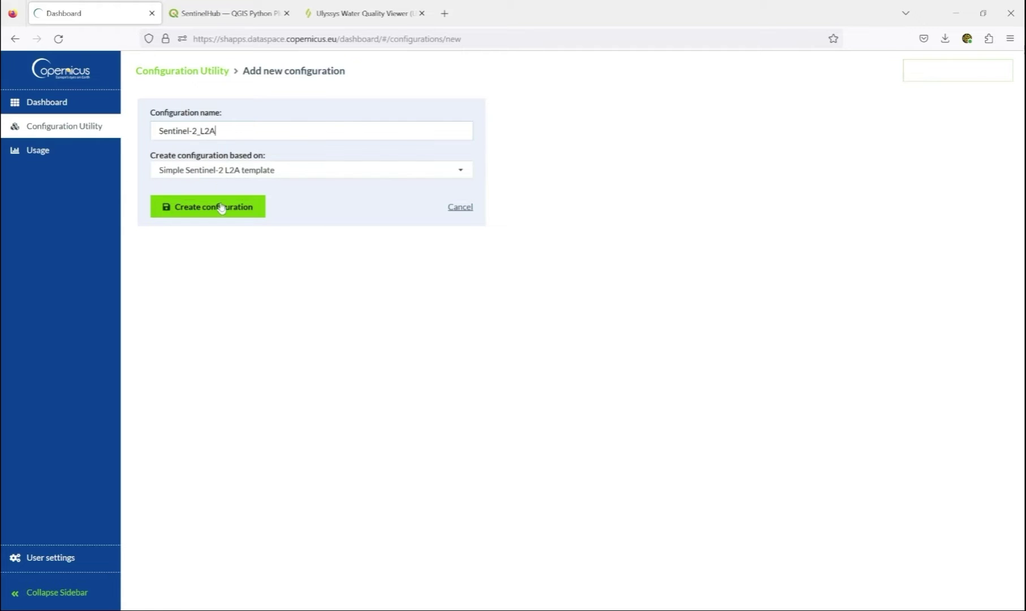
{"action": "left_click", "coordinate": [220, 207]}
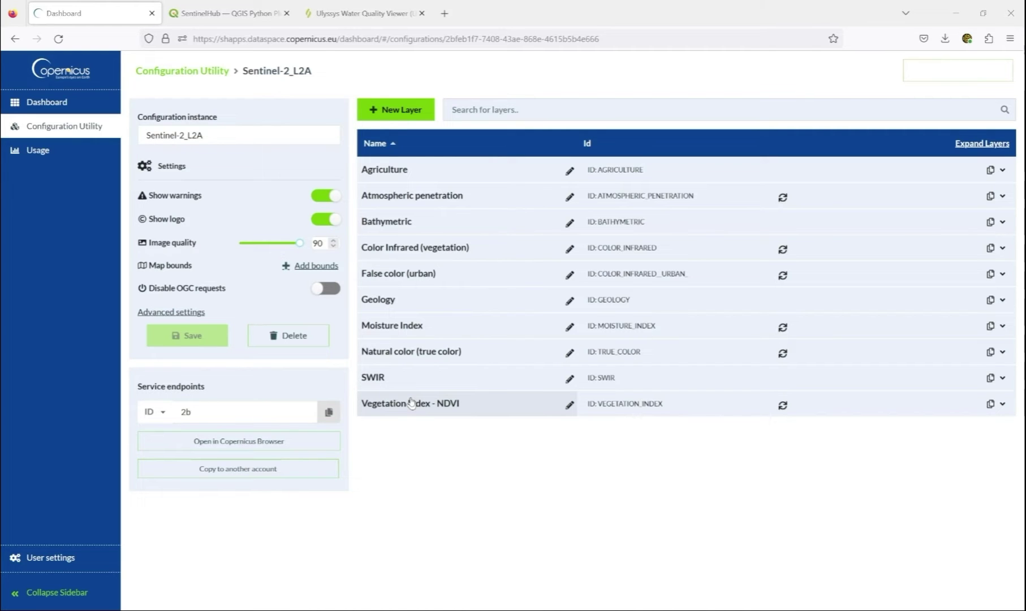
Log the SentinelHub plugin in to Sentinel Hub from QGIS.
{"action": "key", "text": "alt+Tab"}
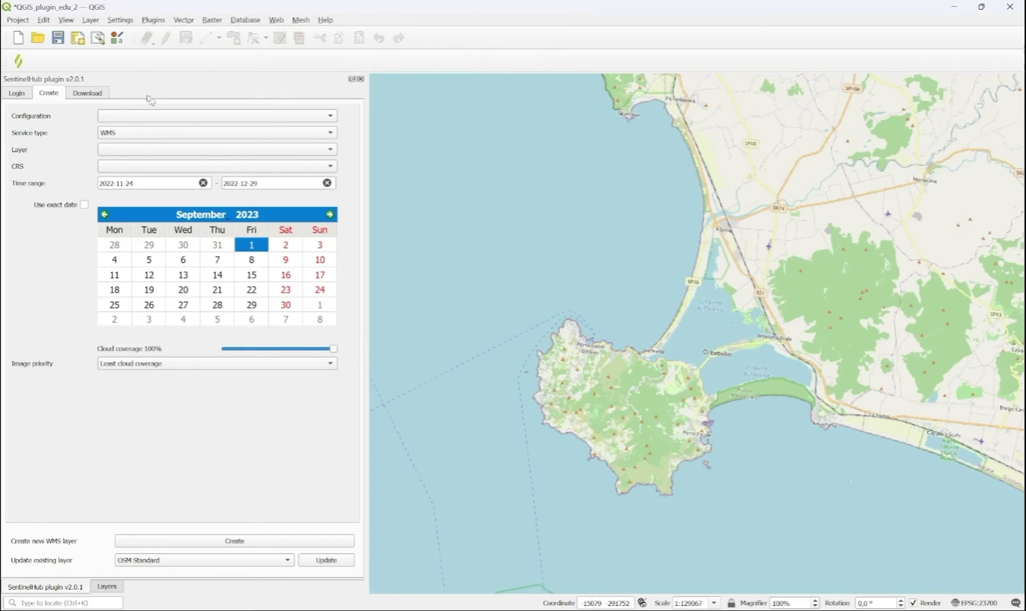
{"action": "left_click", "coordinate": [24, 93]}
{"action": "left_click", "coordinate": [174, 212]}
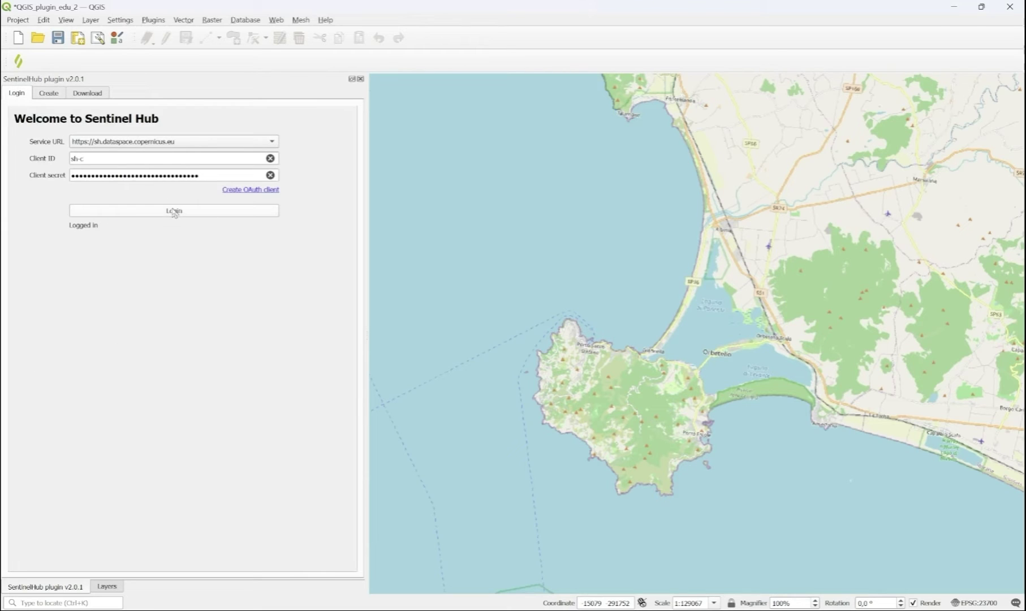
Choose configuration Sentinel-2_L2A, layer Natural color (true color), and show August 2023.
{"action": "left_click", "coordinate": [49, 93]}
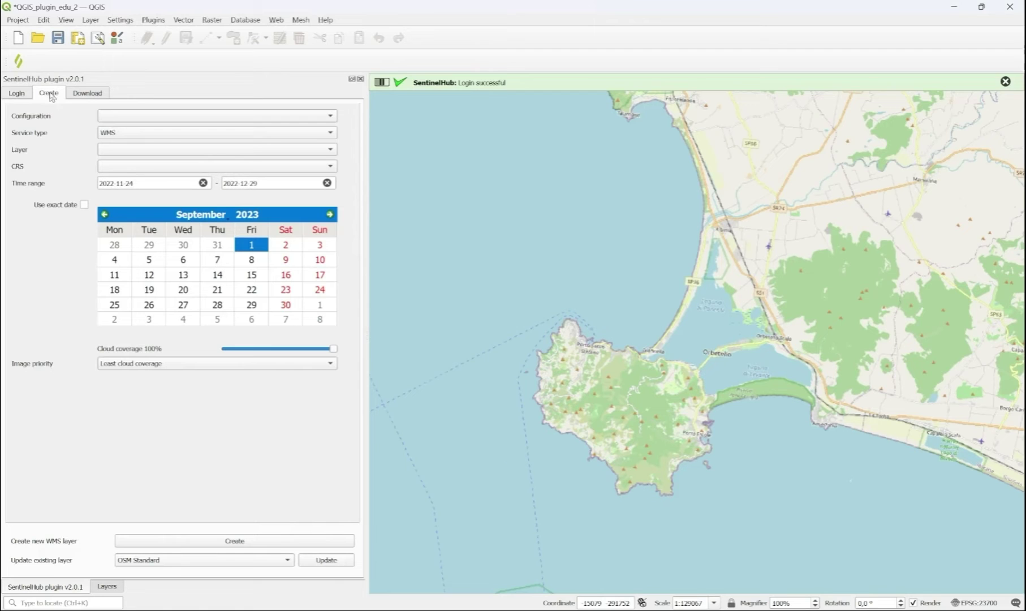
{"action": "left_click", "coordinate": [231, 121]}
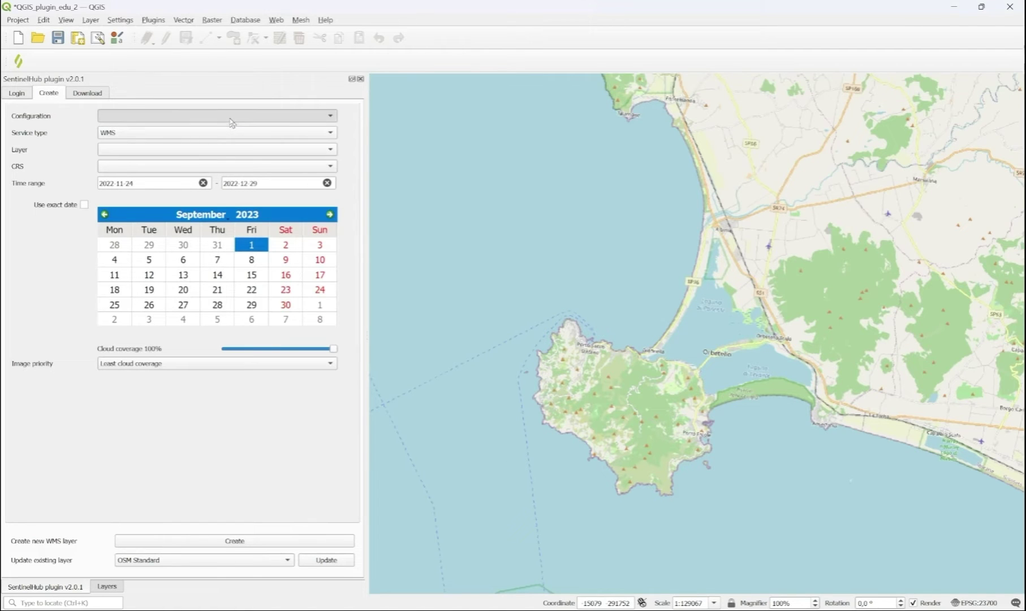
{"action": "left_click", "coordinate": [276, 119]}
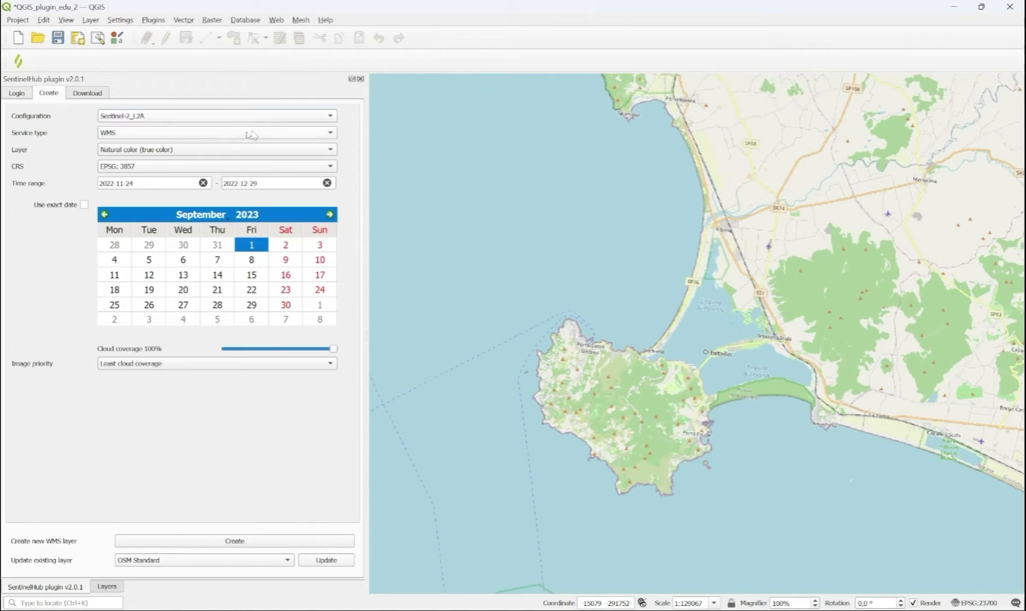
{"action": "left_click", "coordinate": [182, 150]}
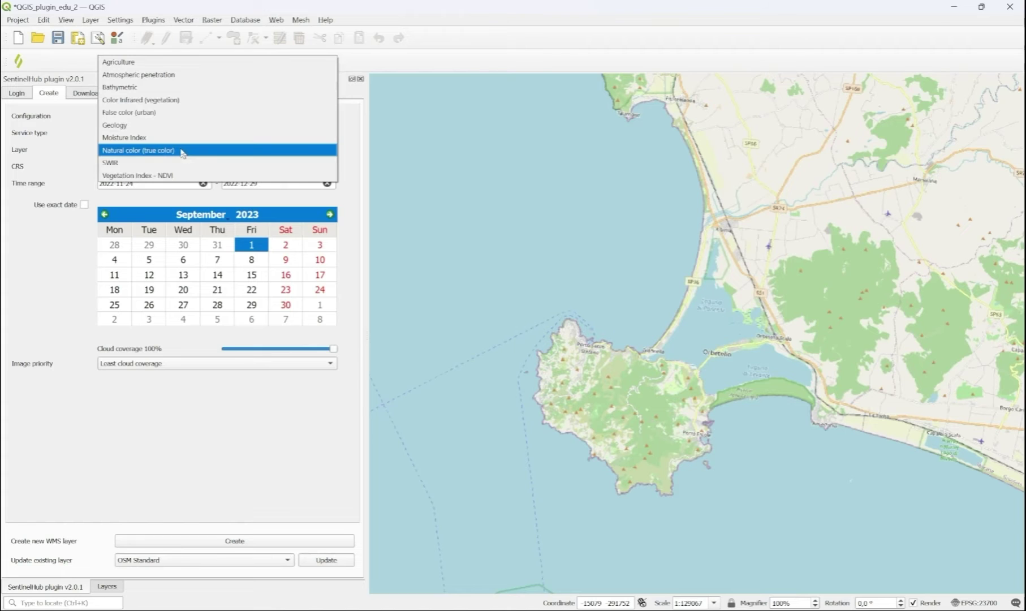
{"action": "left_click", "coordinate": [183, 151]}
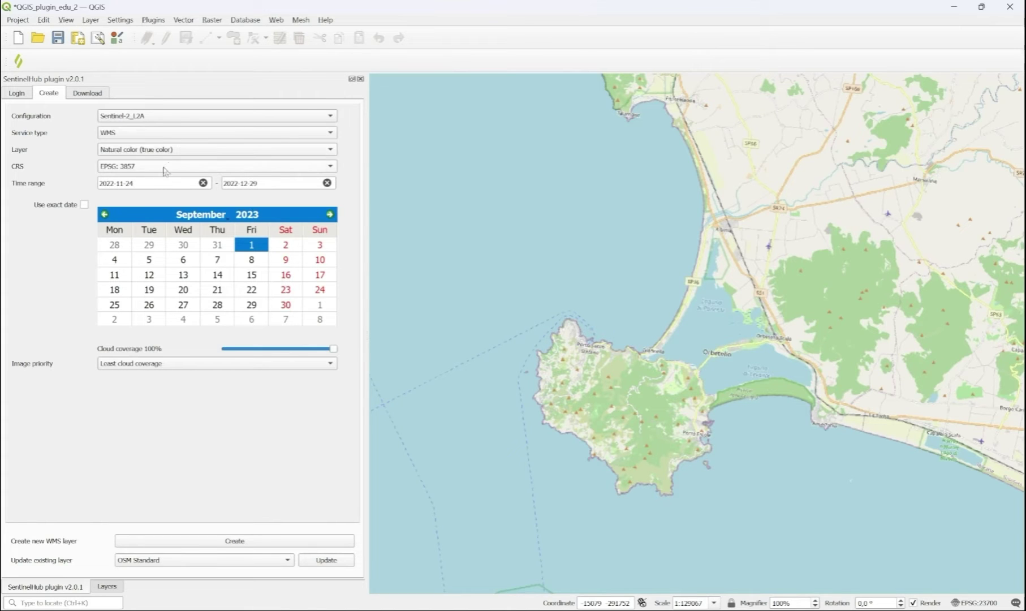
{"action": "left_click", "coordinate": [105, 215]}
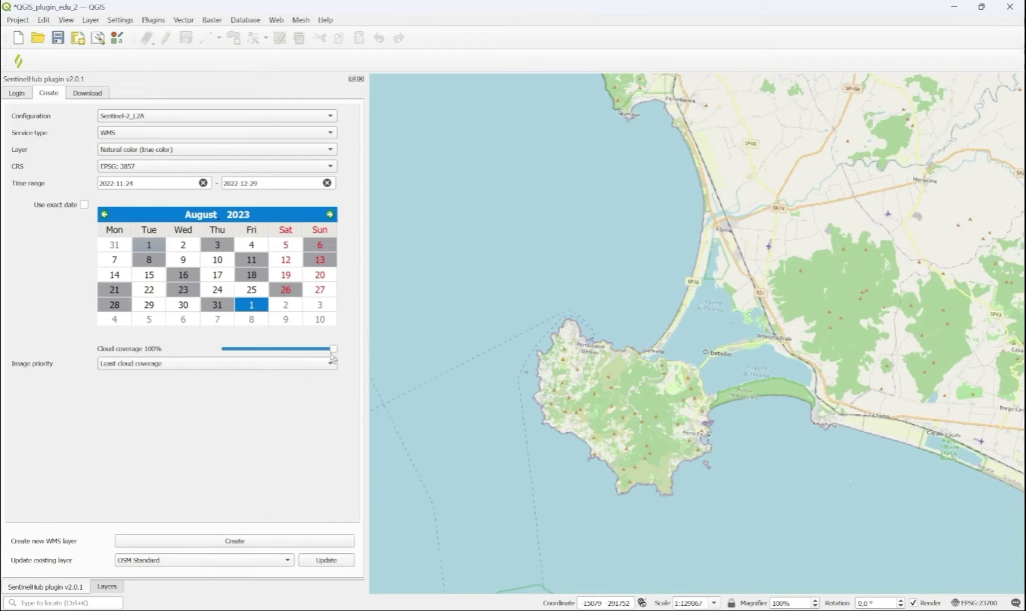
Cap cloud coverage at 27% and pick 26 August as the image date.
{"action": "left_click_drag", "start_coordinate": [334, 349], "coordinate": [293, 354]}
{"action": "left_click_drag", "start_coordinate": [269, 352], "coordinate": [255, 351]}
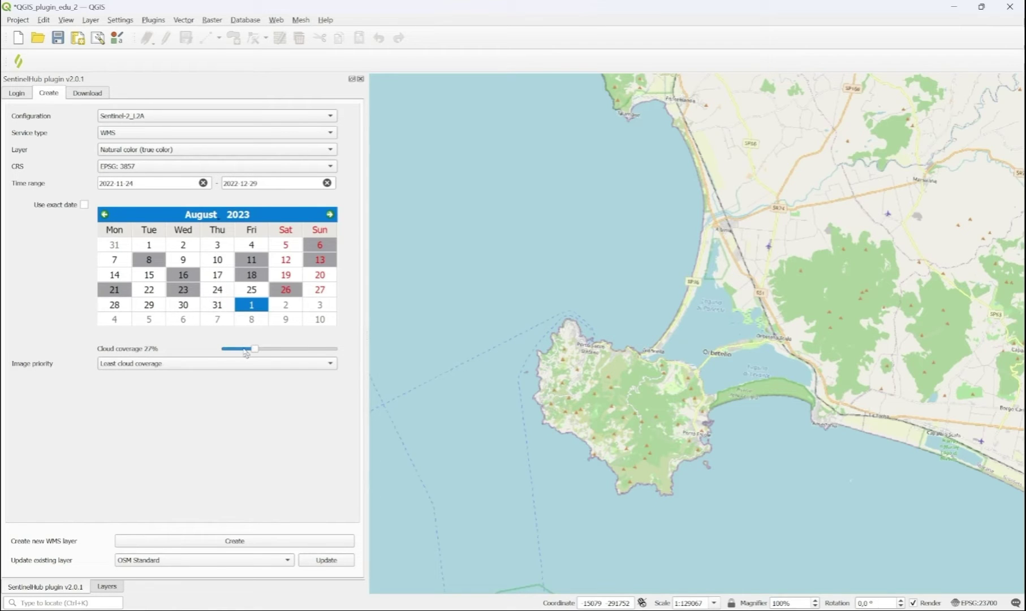
{"action": "left_click", "coordinate": [285, 290]}
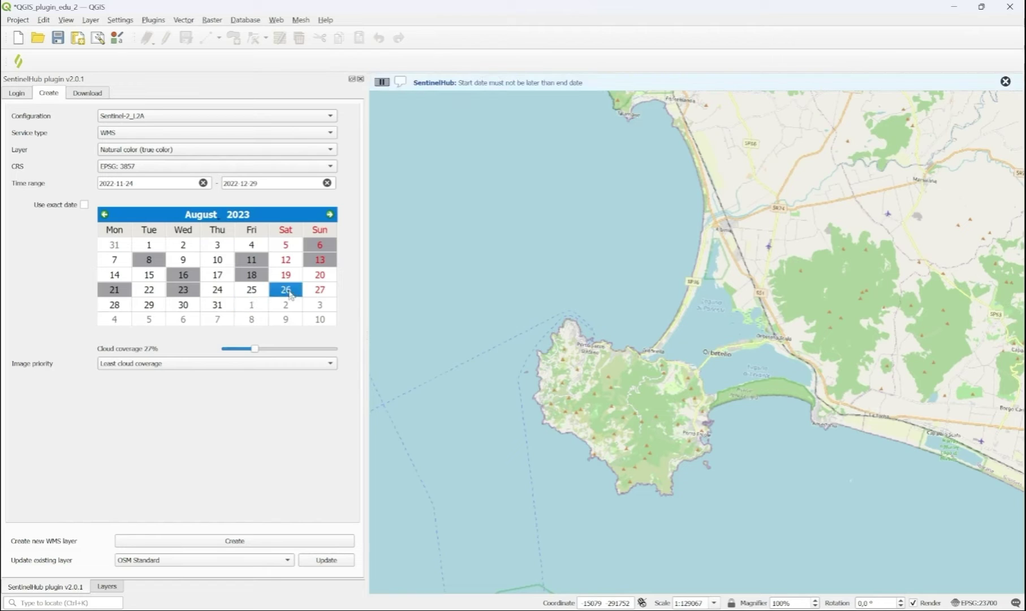
Use the exact date with Least cloud coverage priority and create the Natural color WMS layer.
{"action": "left_click", "coordinate": [84, 205]}
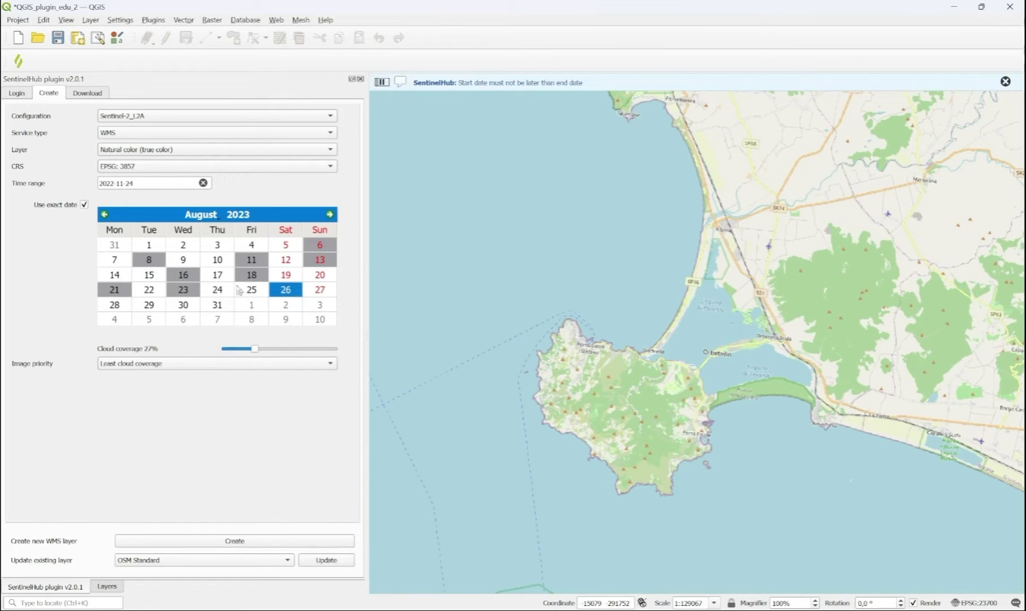
{"action": "left_click", "coordinate": [85, 205]}
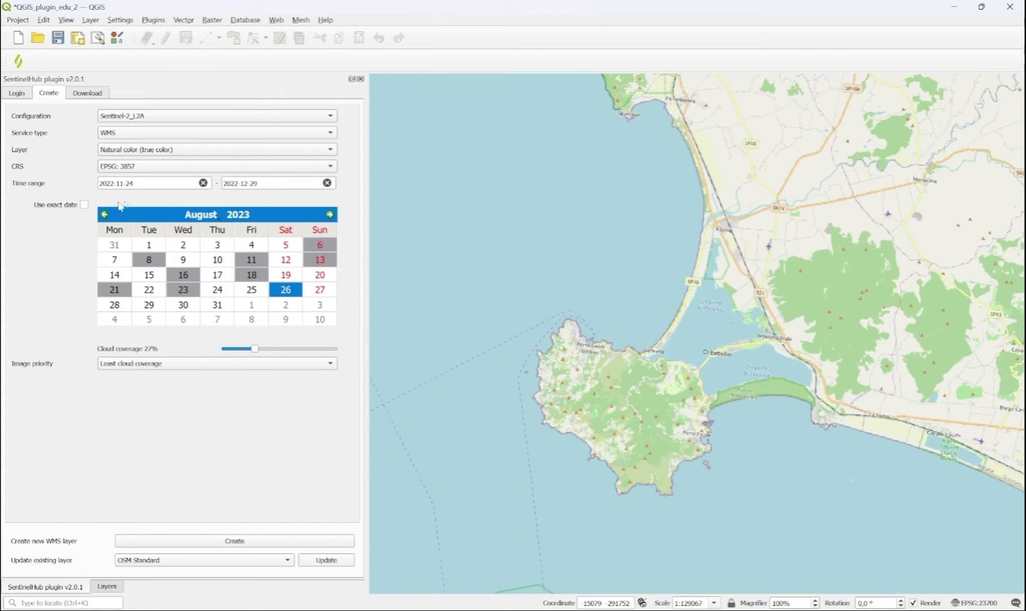
{"action": "left_click", "coordinate": [161, 364]}
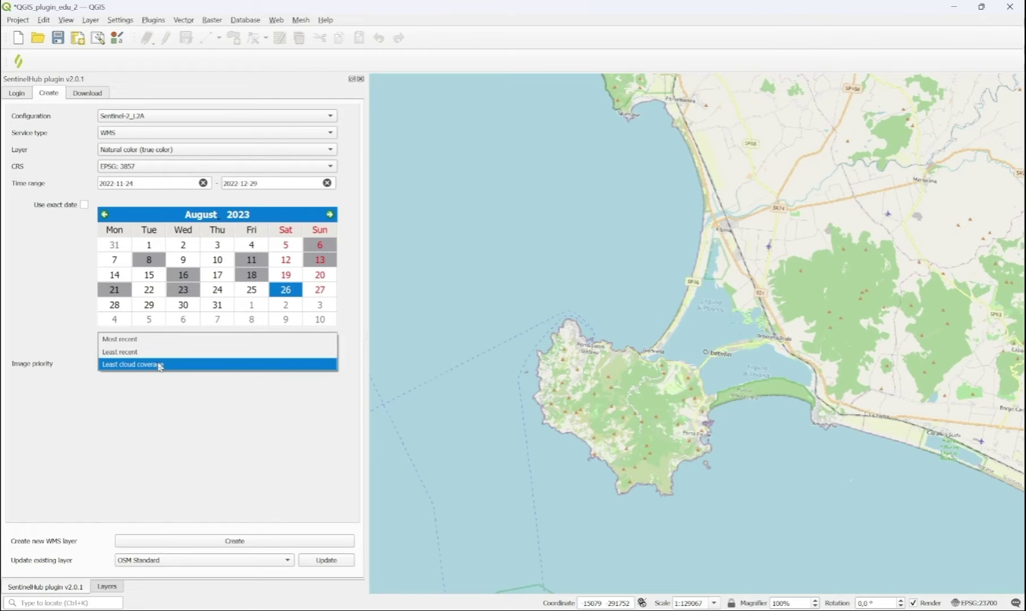
{"action": "left_click", "coordinate": [160, 366]}
{"action": "left_click", "coordinate": [85, 205]}
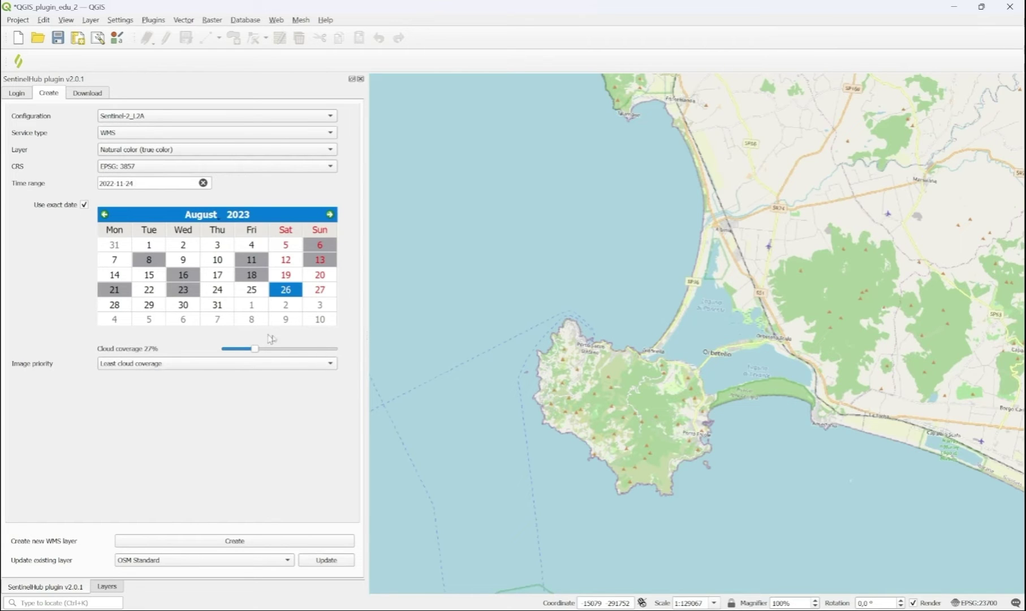
{"action": "left_click", "coordinate": [260, 541]}
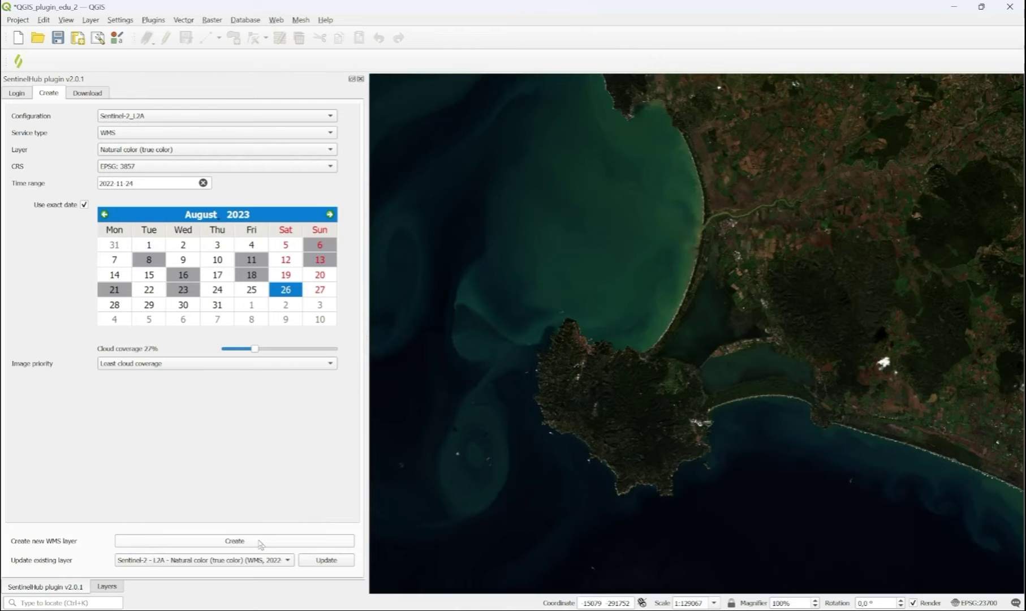
Show the Layers list and pan and zoom along the peninsula's coast to inspect the imagery.
{"action": "left_click", "coordinate": [116, 589]}
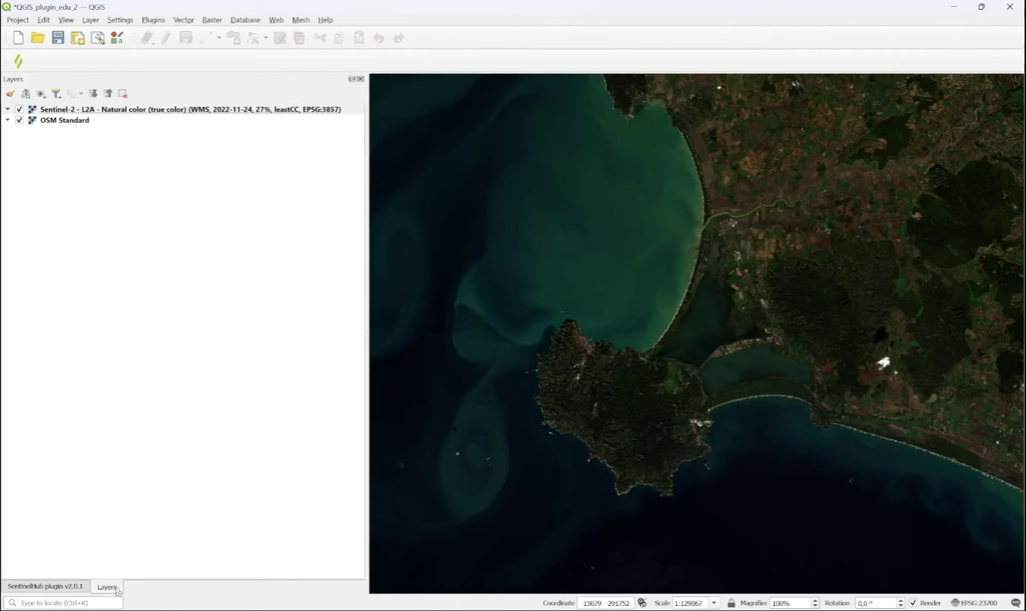
{"action": "left_click_drag", "start_coordinate": [763, 310], "coordinate": [581, 368]}
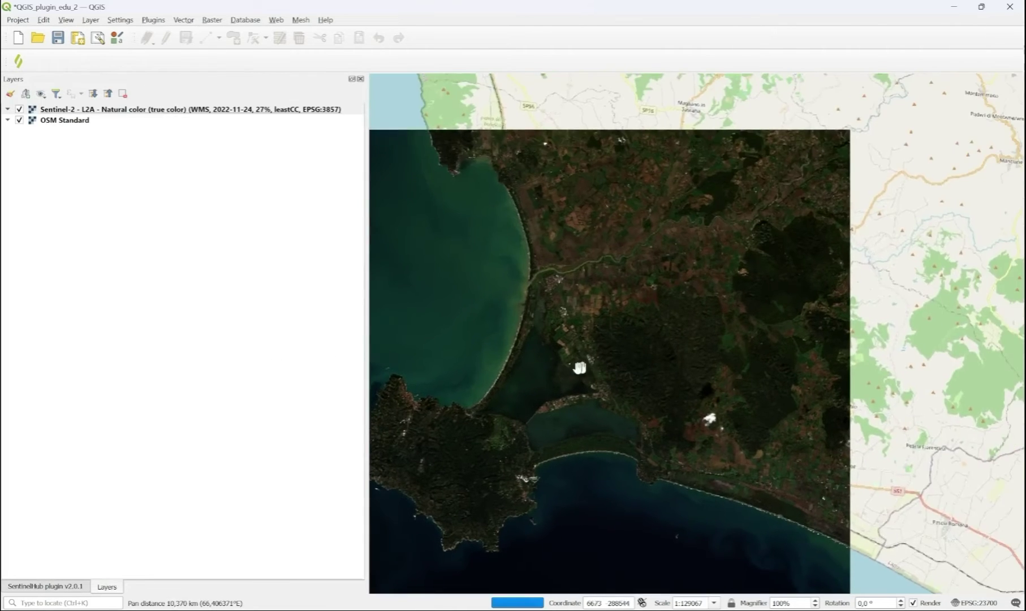
{"action": "scroll", "coordinate": [505, 337], "scroll_direction": "up", "scroll_amount": 1}
{"action": "left_click_drag", "start_coordinate": [484, 438], "coordinate": [645, 287]}
{"action": "scroll", "coordinate": [552, 363], "scroll_direction": "up", "scroll_amount": 1}
{"action": "scroll", "coordinate": [603, 310], "scroll_direction": "up", "scroll_amount": 1}
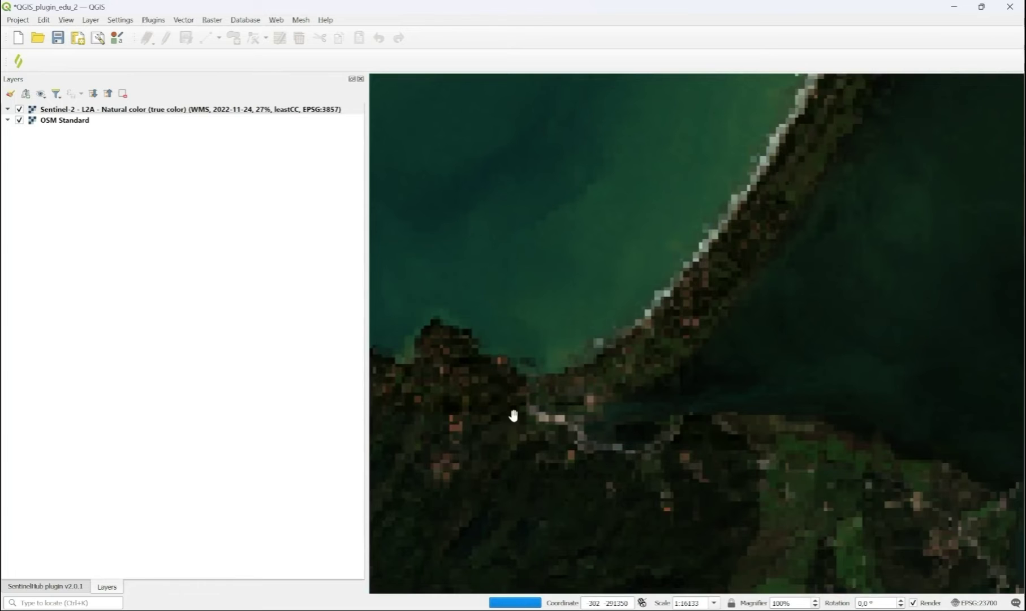
{"action": "left_click_drag", "start_coordinate": [506, 417], "coordinate": [727, 294]}
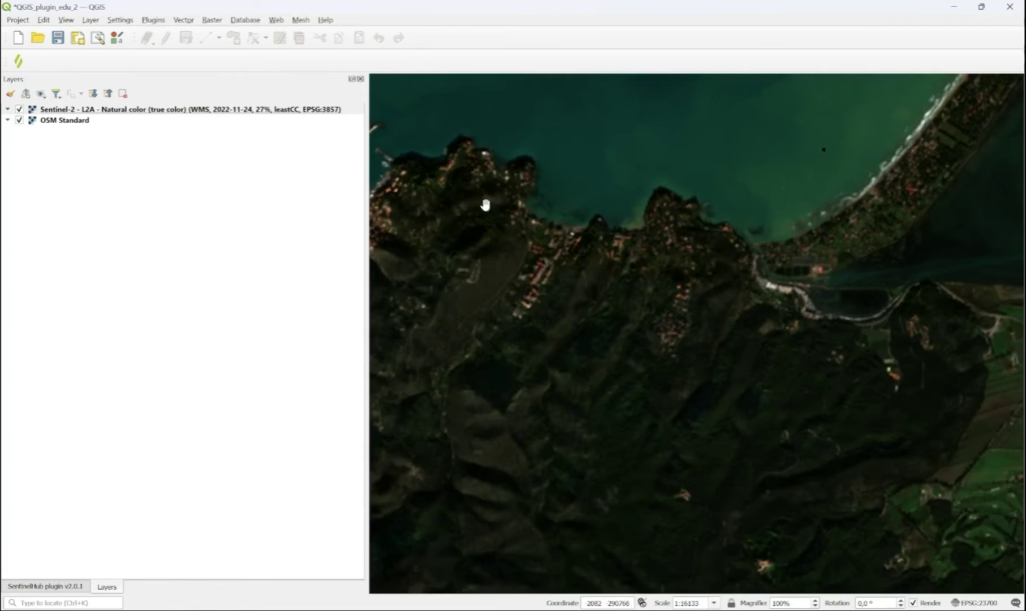
{"action": "left_click_drag", "start_coordinate": [474, 199], "coordinate": [769, 239]}
{"action": "left_click_drag", "start_coordinate": [514, 87], "coordinate": [665, 294]}
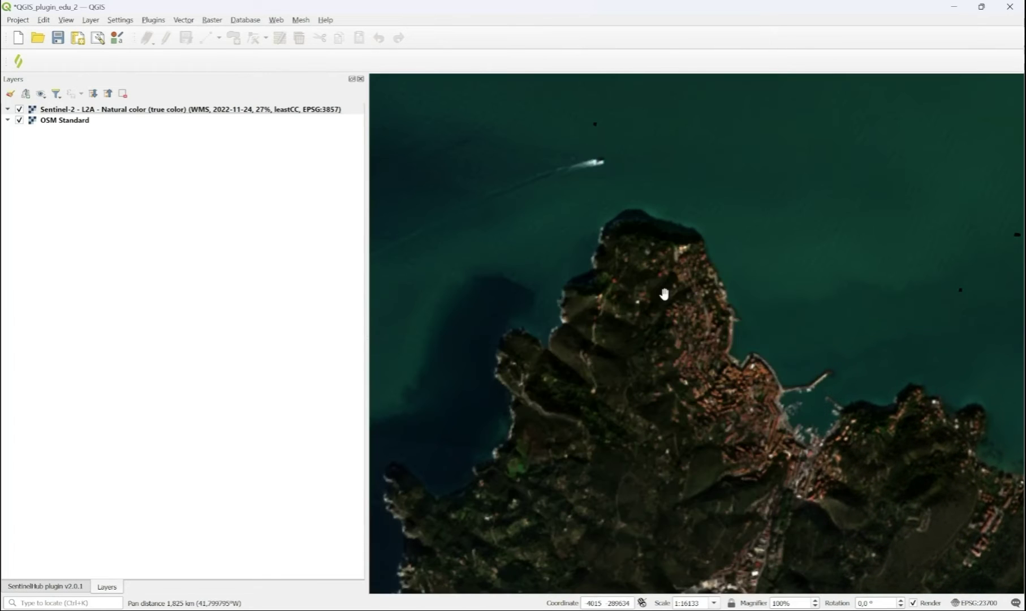
{"action": "scroll", "coordinate": [664, 294], "scroll_direction": "down", "scroll_amount": 1}
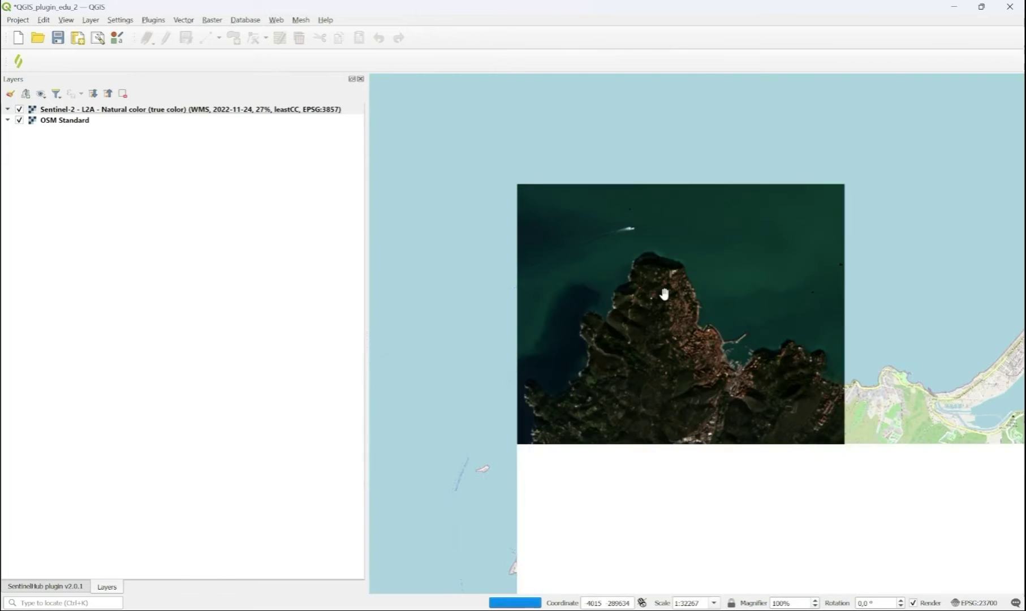
{"action": "scroll", "coordinate": [664, 294], "scroll_direction": "down", "scroll_amount": 1}
{"action": "left_click_drag", "start_coordinate": [677, 560], "coordinate": [497, 443]}
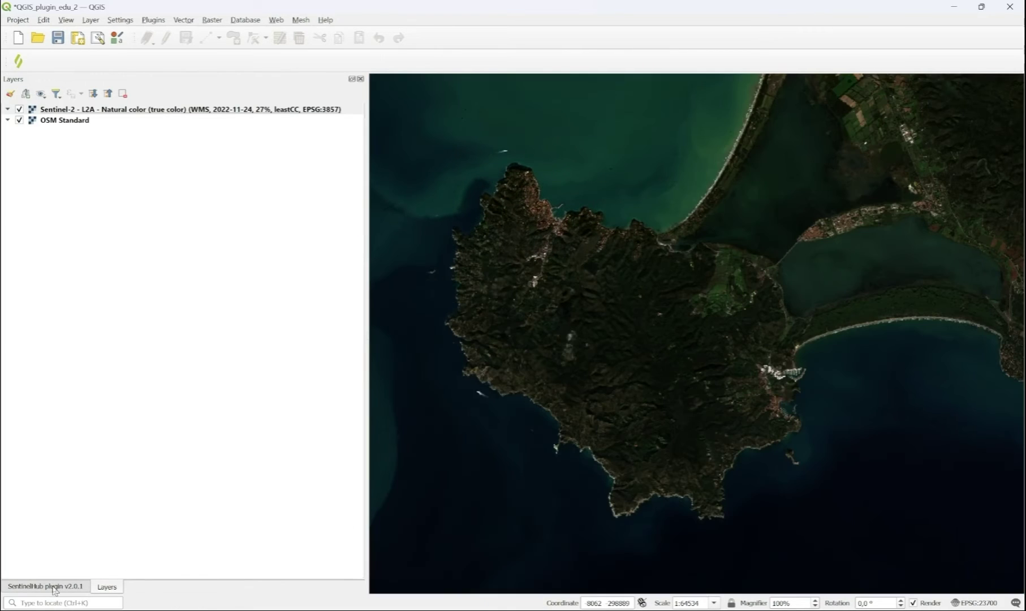
Create a Color Infrared (vegetation) WMS layer for 26 August 2023.
{"action": "left_click", "coordinate": [55, 586]}
{"action": "left_click", "coordinate": [225, 151]}
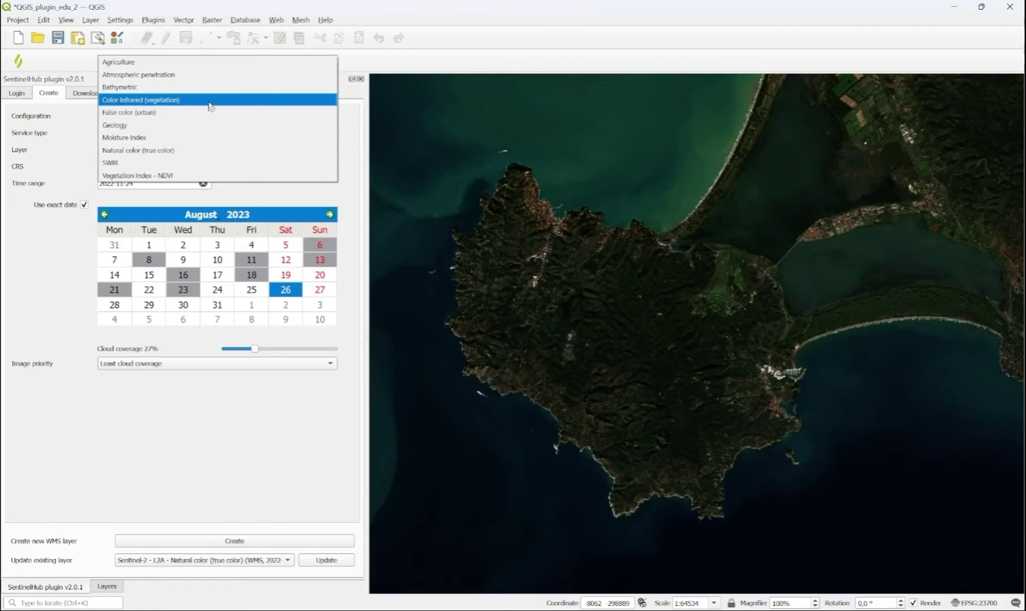
{"action": "key", "text": "Escape"}
{"action": "key", "text": "Down"}
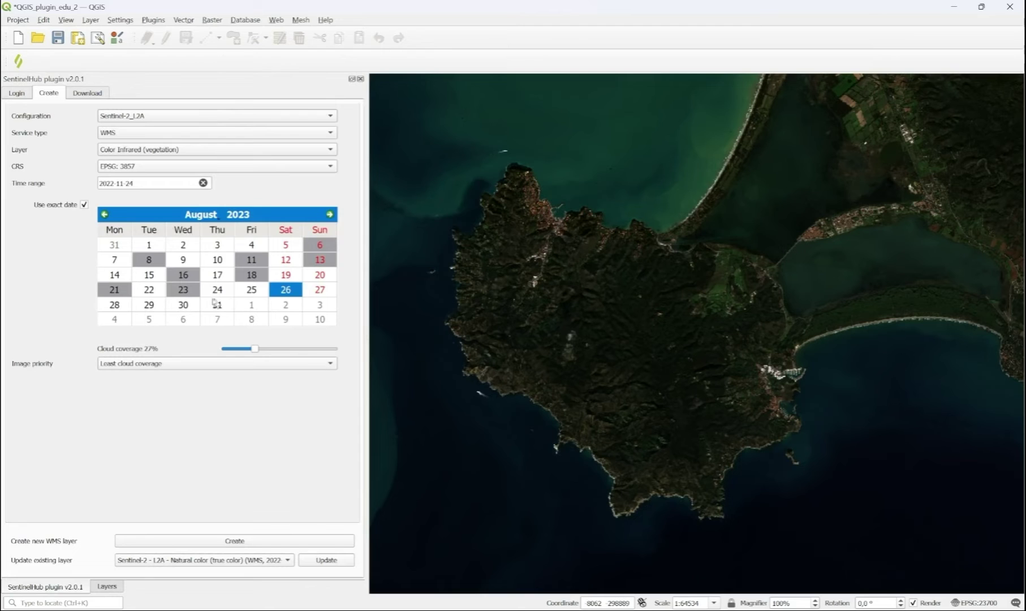
{"action": "left_click", "coordinate": [295, 293]}
{"action": "left_click", "coordinate": [260, 541]}
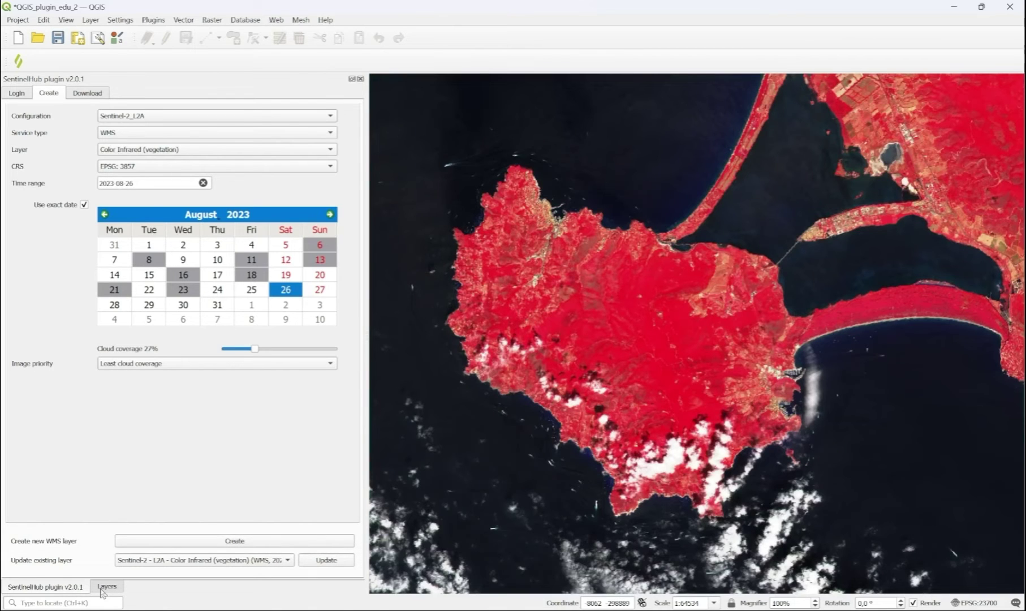
Toggle the Color Infrared layer on and off to compare, leaving it hidden.
{"action": "left_click", "coordinate": [106, 586]}
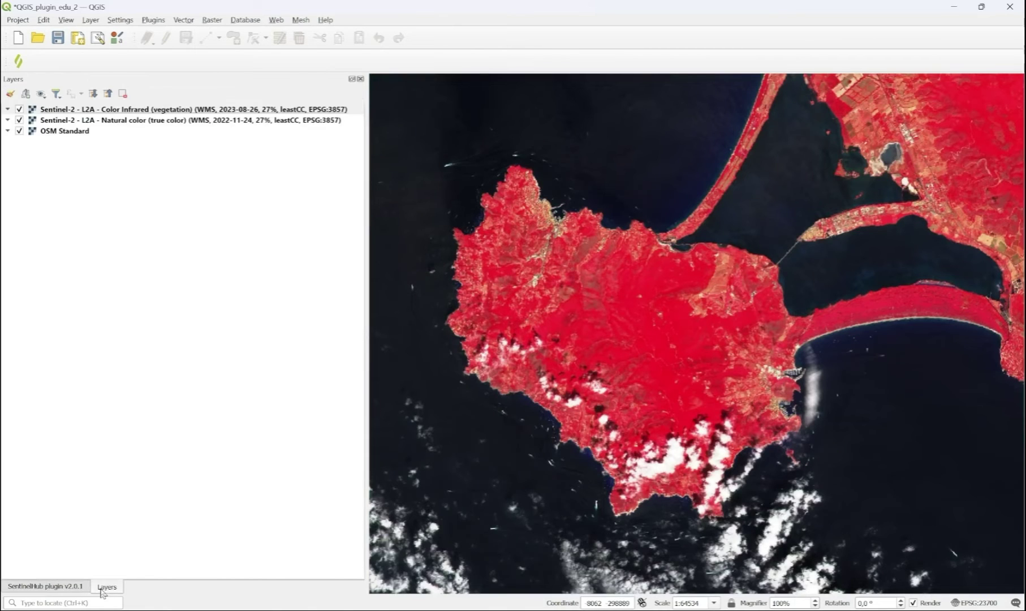
{"action": "left_click", "coordinate": [20, 109]}
{"action": "left_click", "coordinate": [20, 110]}
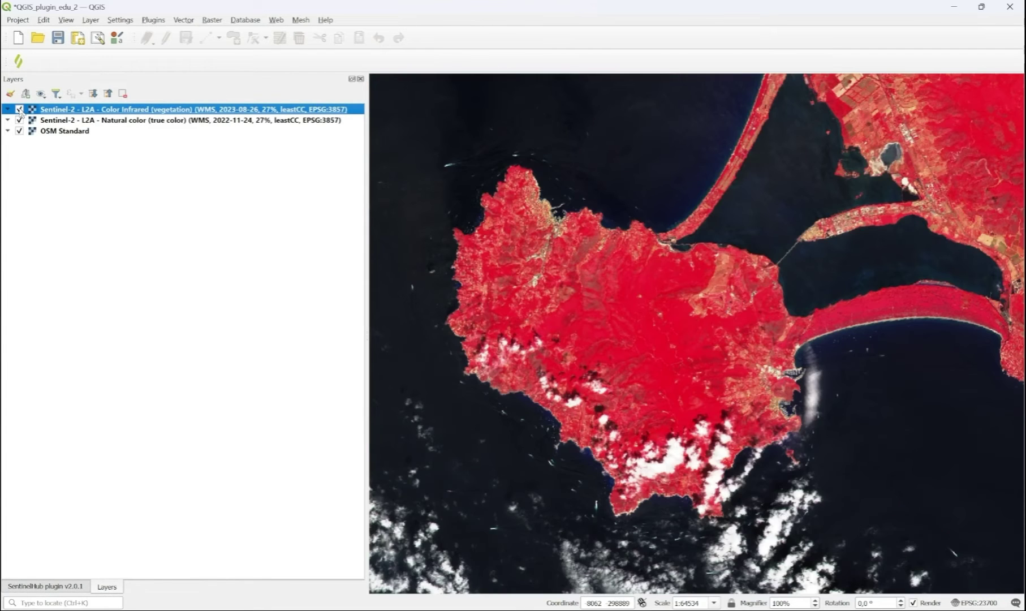
{"action": "left_click", "coordinate": [20, 109]}
{"action": "left_click", "coordinate": [20, 109]}
{"action": "left_click", "coordinate": [20, 109]}
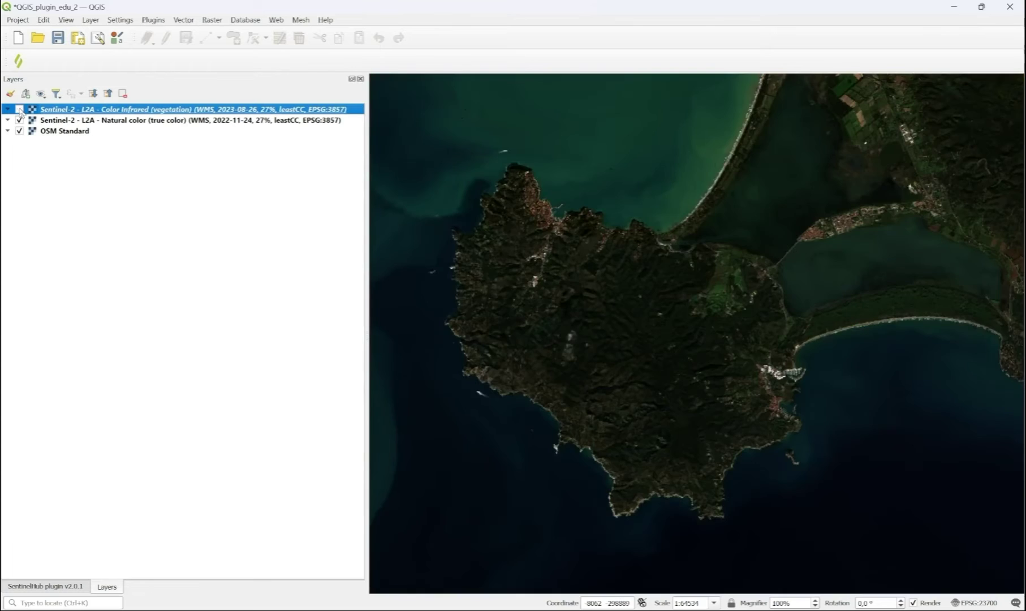
{"action": "left_click", "coordinate": [19, 109]}
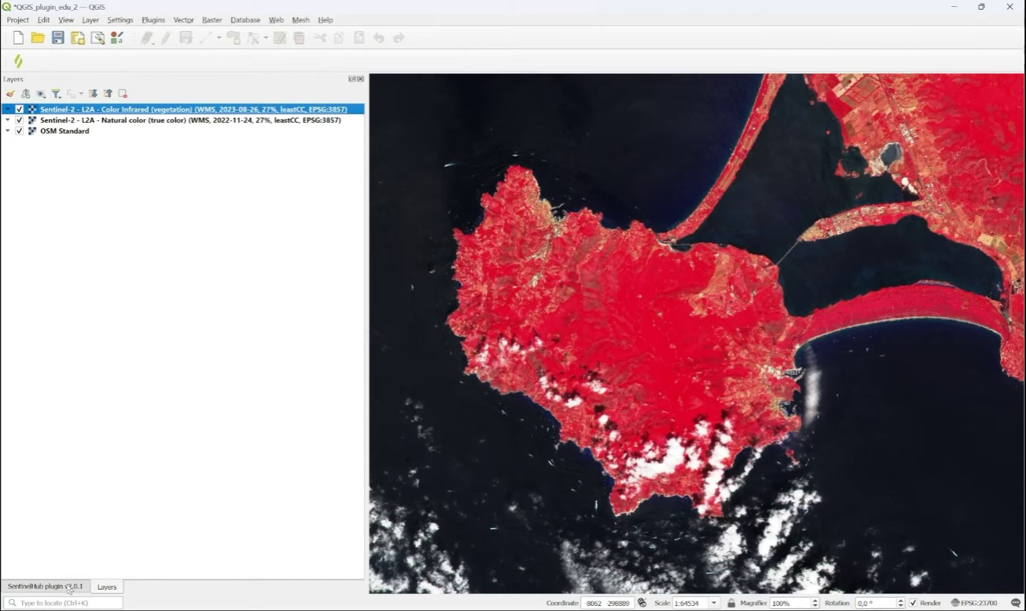
{"action": "left_click", "coordinate": [20, 109]}
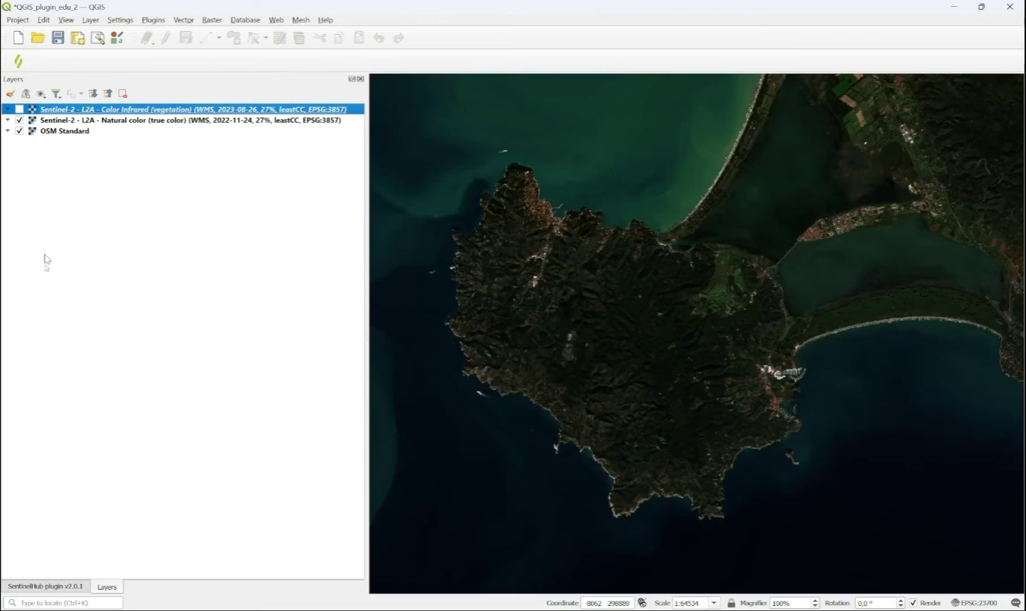
{"action": "left_click", "coordinate": [64, 587]}
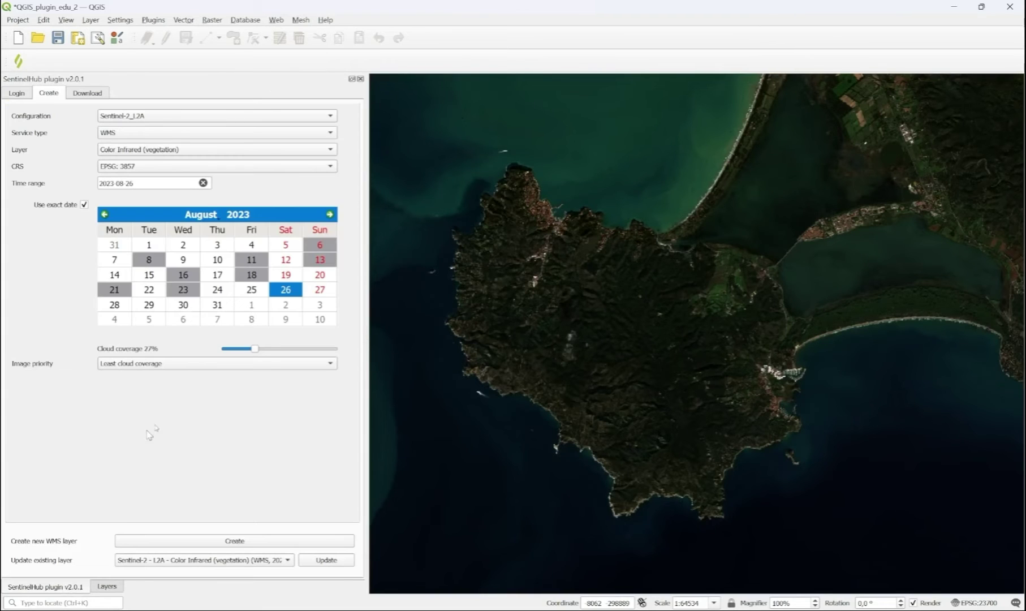
Create a Color Infrared (vegetation) layer dated 24 November 2022 and zoom the map out.
{"action": "left_click", "coordinate": [104, 215]}
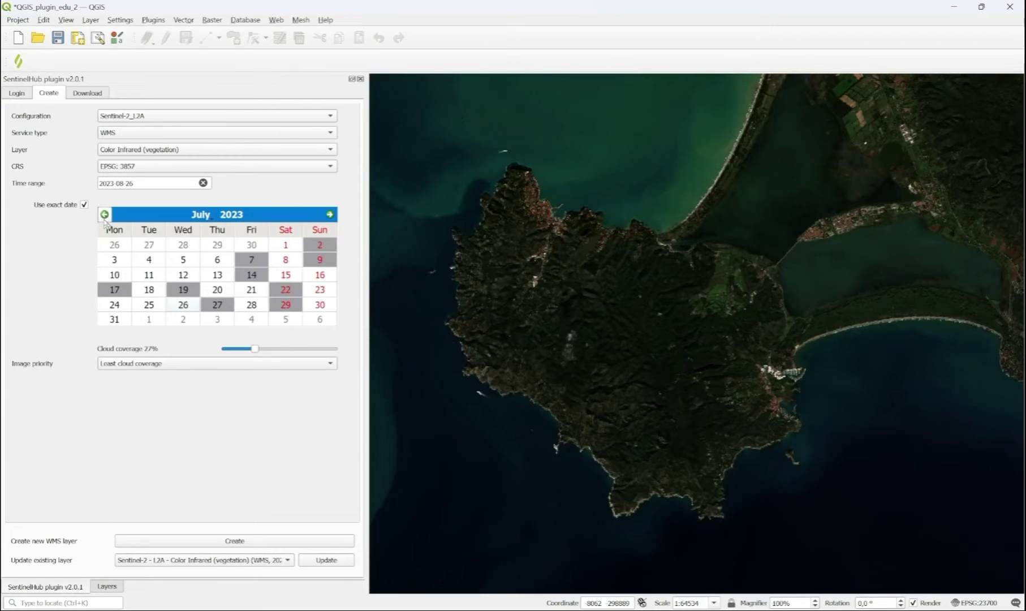
{"action": "left_click", "coordinate": [104, 214]}
{"action": "left_click", "coordinate": [104, 214]}
{"action": "left_click", "coordinate": [104, 219]}
{"action": "left_click", "coordinate": [104, 219]}
{"action": "left_click", "coordinate": [104, 219]}
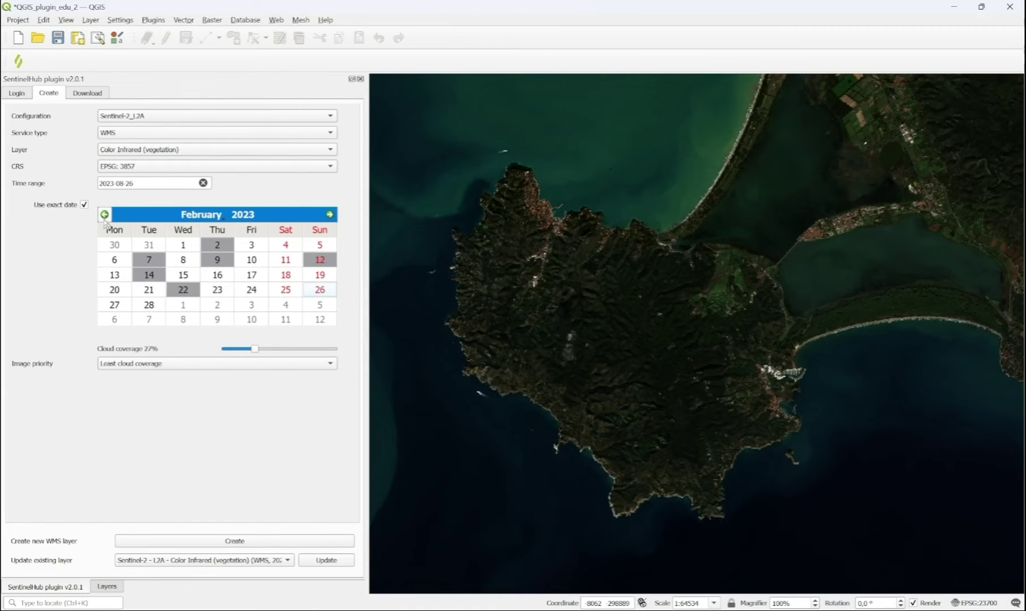
{"action": "left_click", "coordinate": [104, 219]}
{"action": "left_click", "coordinate": [104, 214]}
{"action": "left_click", "coordinate": [104, 214]}
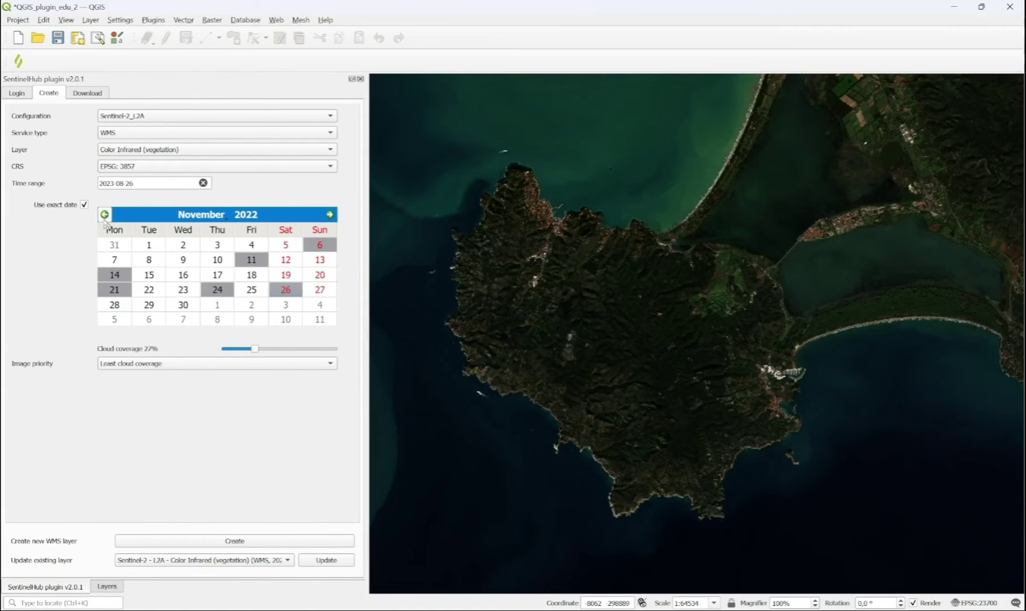
{"action": "left_click", "coordinate": [219, 290]}
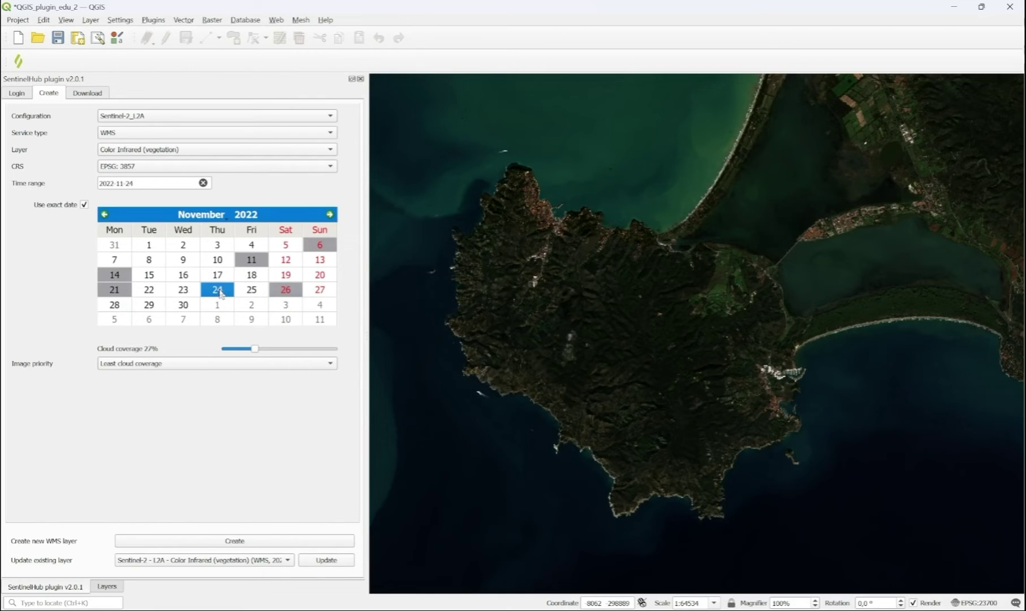
{"action": "left_click", "coordinate": [250, 544]}
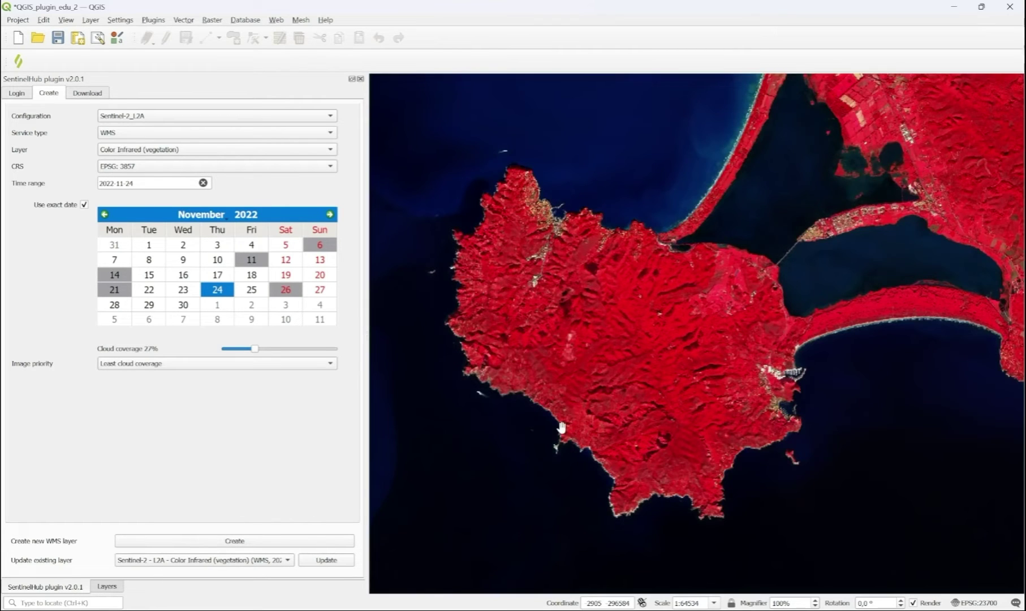
{"action": "scroll", "coordinate": [561, 429], "scroll_direction": "down", "scroll_amount": 1}
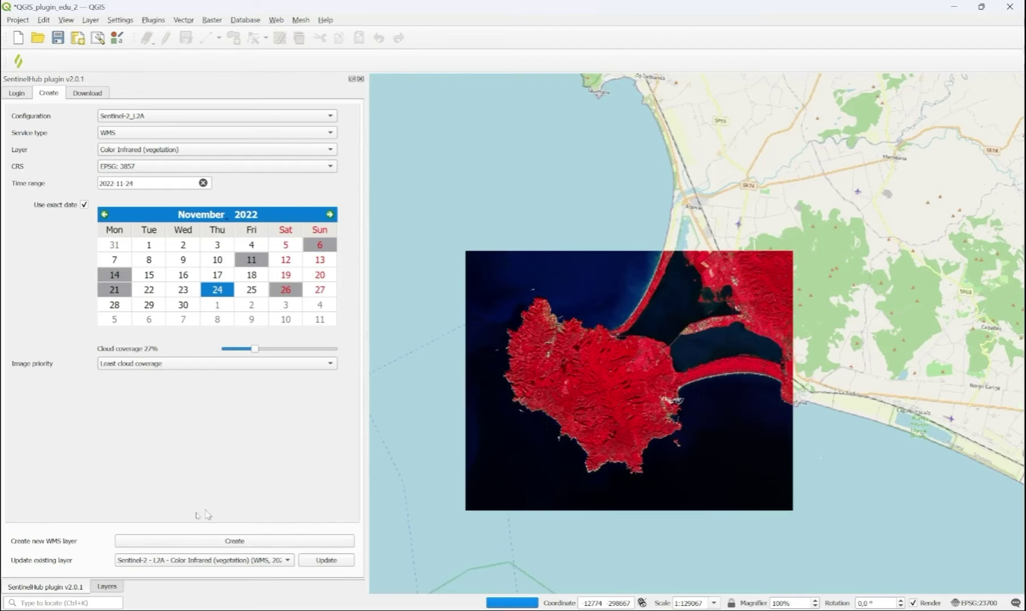
Turn on the August 2023 infrared layer and hide the natural-colour layer.
{"action": "left_click", "coordinate": [109, 587]}
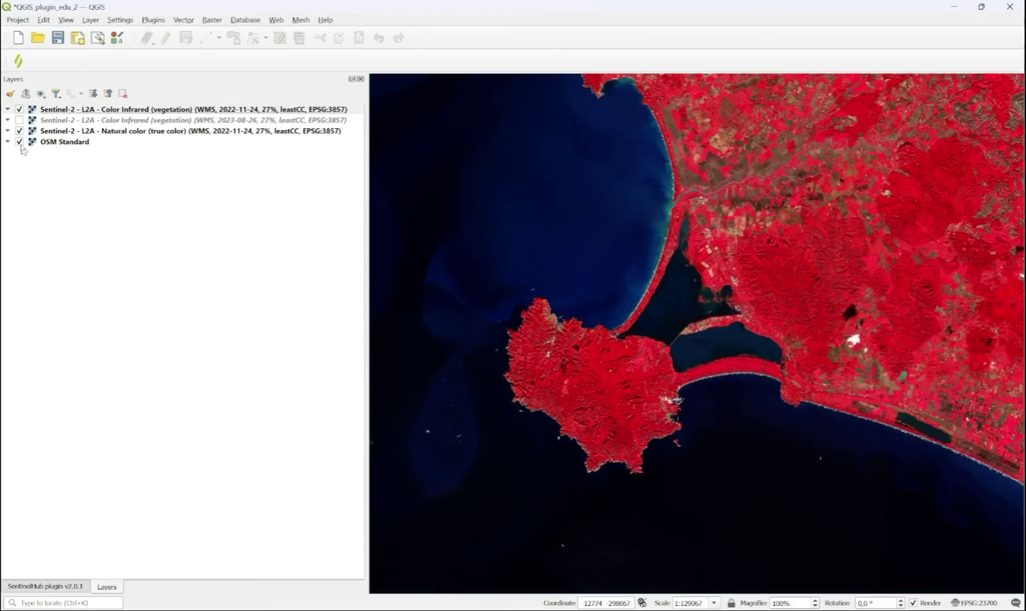
{"action": "left_click", "coordinate": [19, 120]}
{"action": "left_click", "coordinate": [19, 132]}
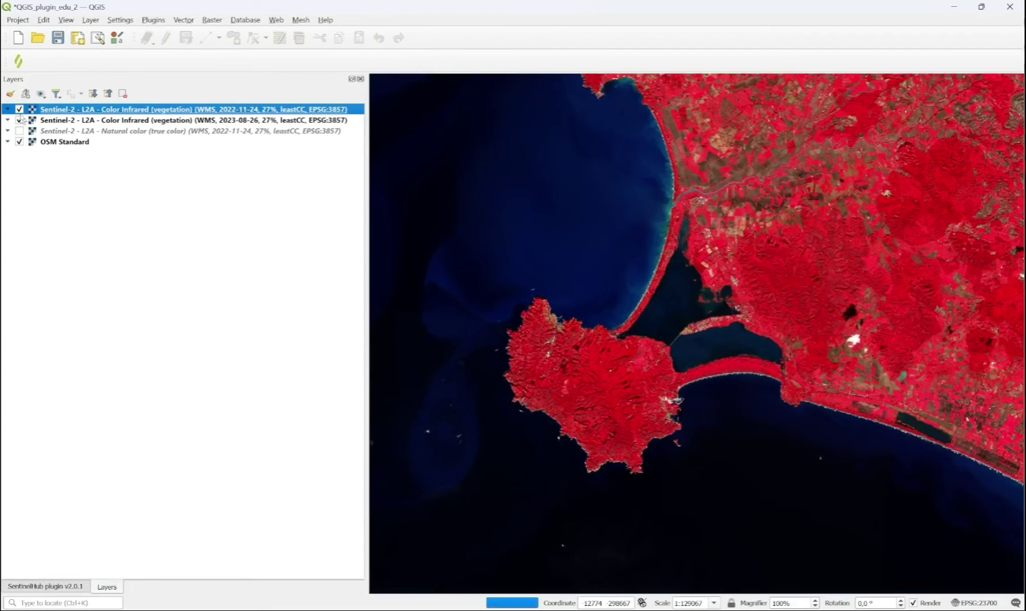
Compare November 2022 against August 2023, hide August, and open November 2022's layer properties.
{"action": "left_click", "coordinate": [20, 109]}
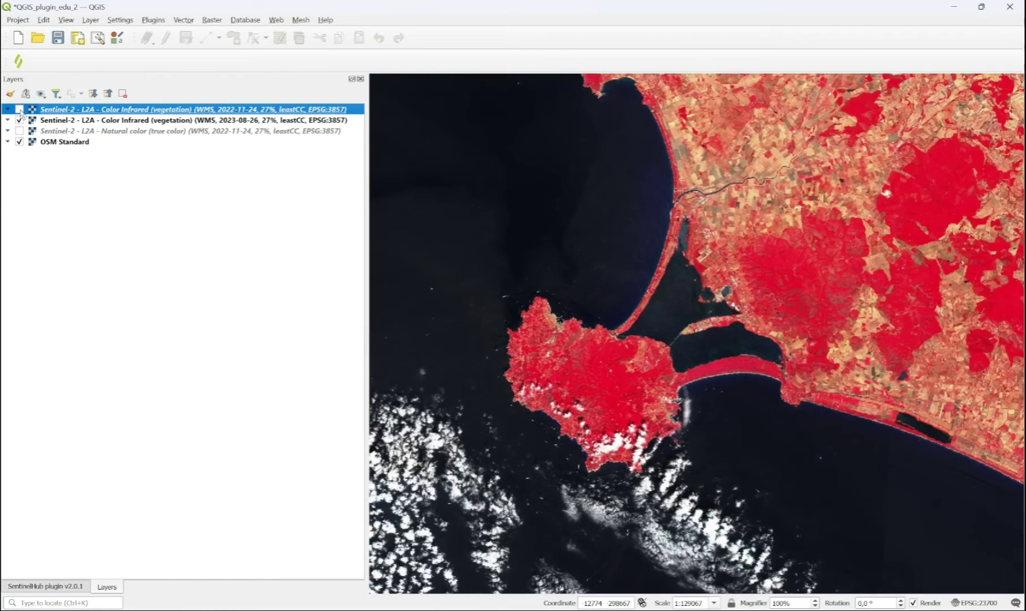
{"action": "left_click", "coordinate": [20, 110]}
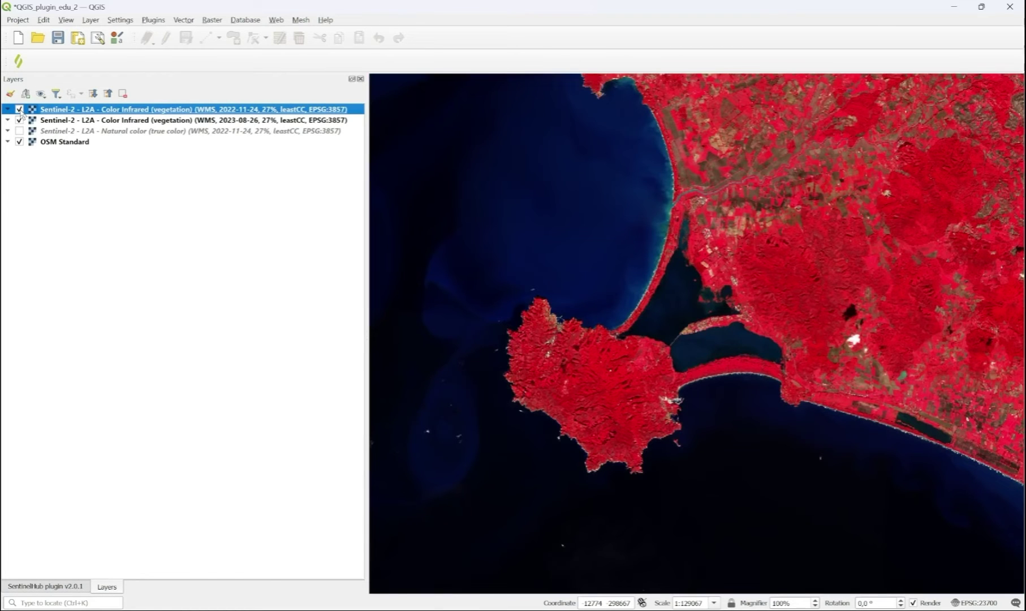
{"action": "left_click", "coordinate": [19, 109]}
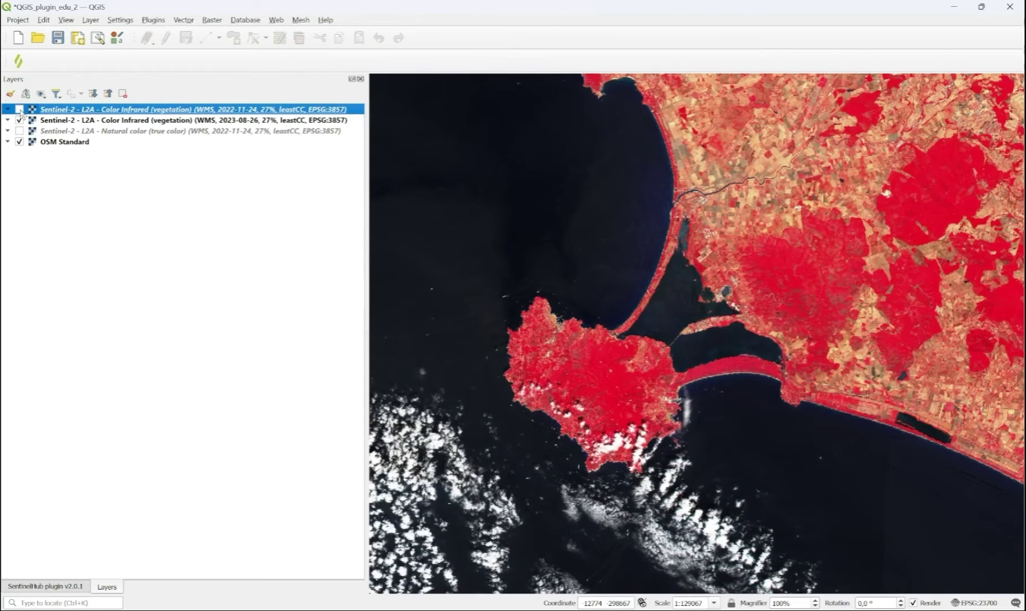
{"action": "left_click", "coordinate": [19, 109]}
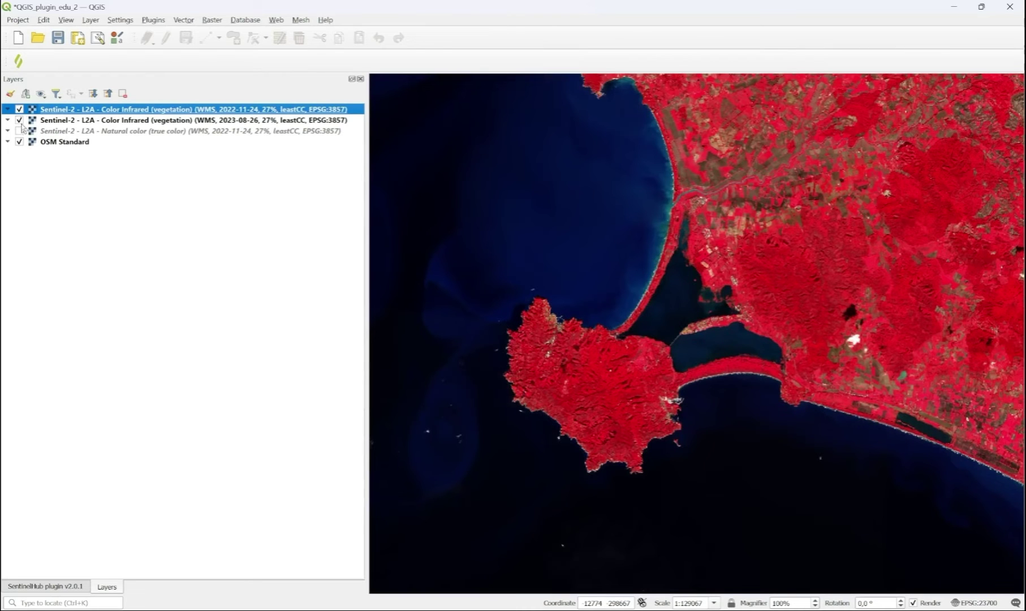
{"action": "left_click", "coordinate": [19, 120]}
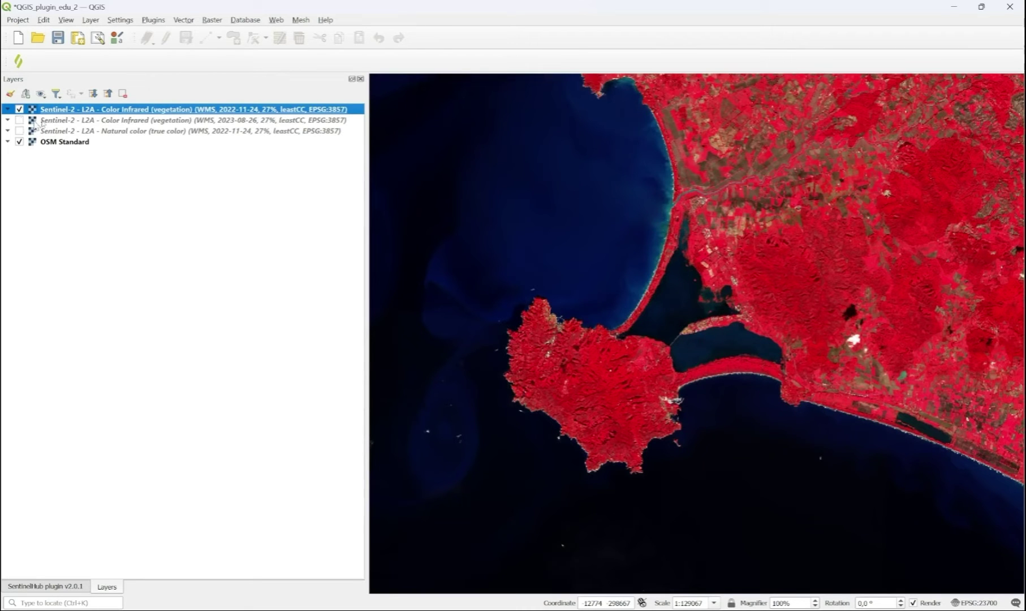
{"action": "right_click", "coordinate": [138, 113]}
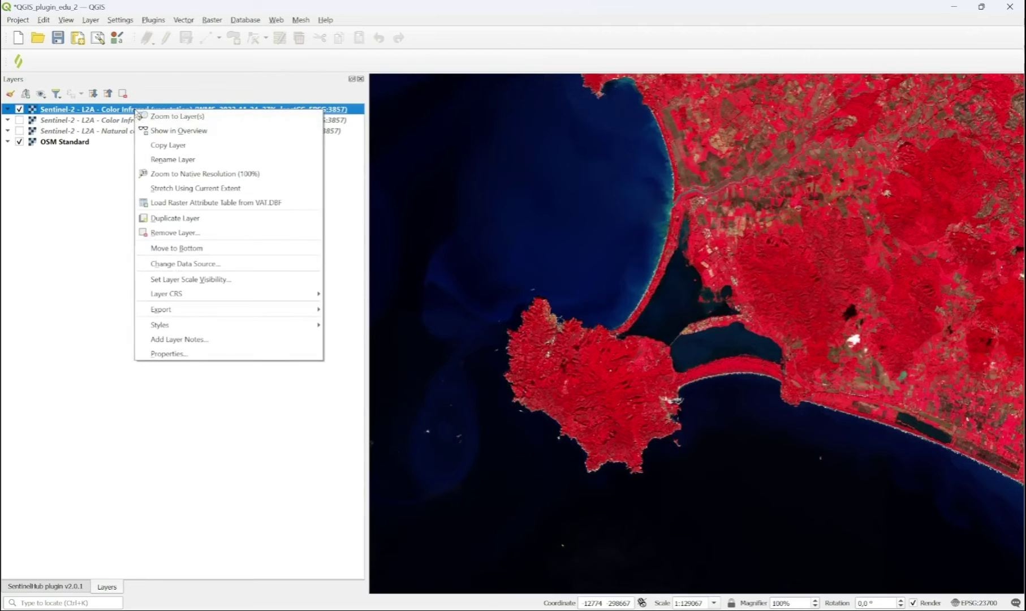
{"action": "left_click", "coordinate": [186, 354]}
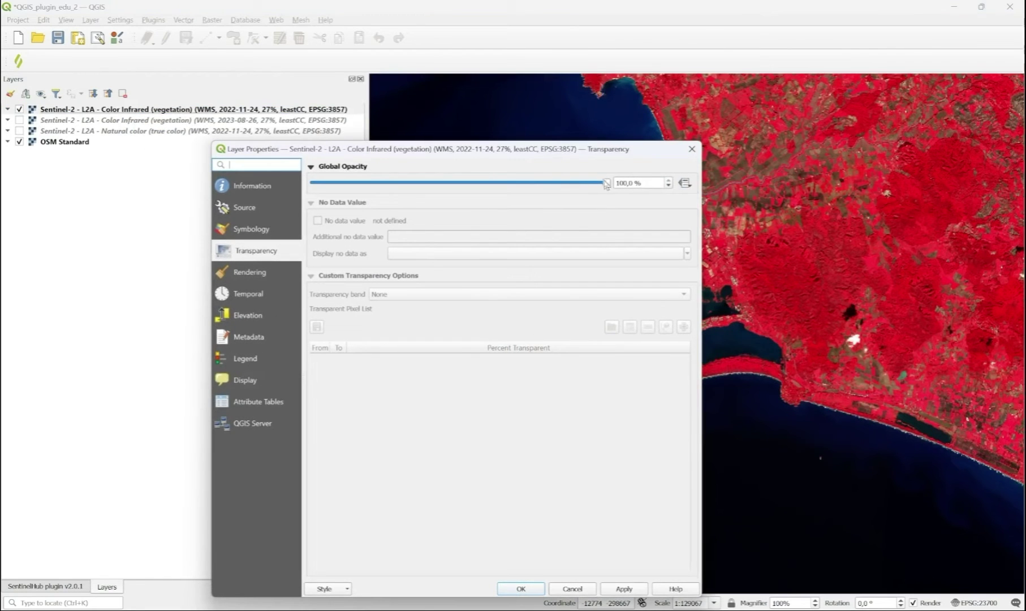
Set the November 2022 infrared layer's global opacity to 81.1% and return to the SentinelHub plugin.
{"action": "left_click_drag", "start_coordinate": [607, 182], "coordinate": [551, 189]}
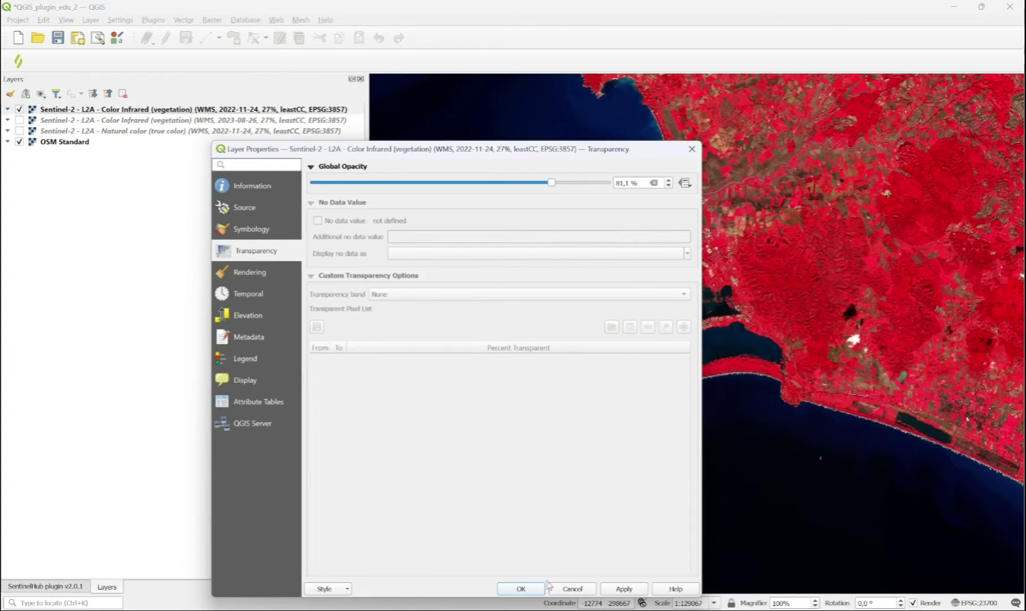
{"action": "left_click", "coordinate": [618, 591]}
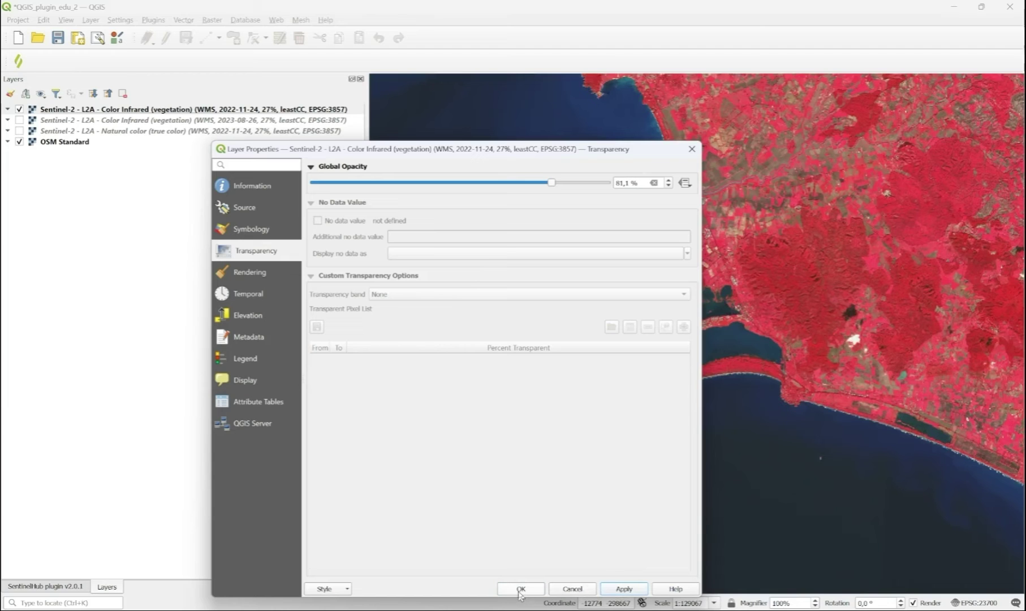
{"action": "left_click", "coordinate": [520, 589]}
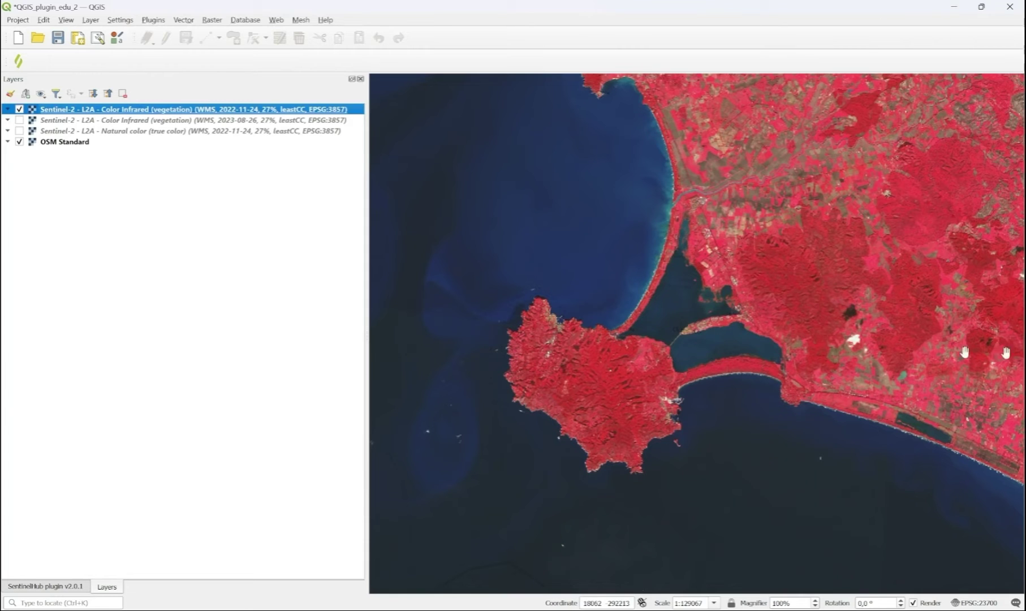
{"action": "left_click", "coordinate": [52, 585]}
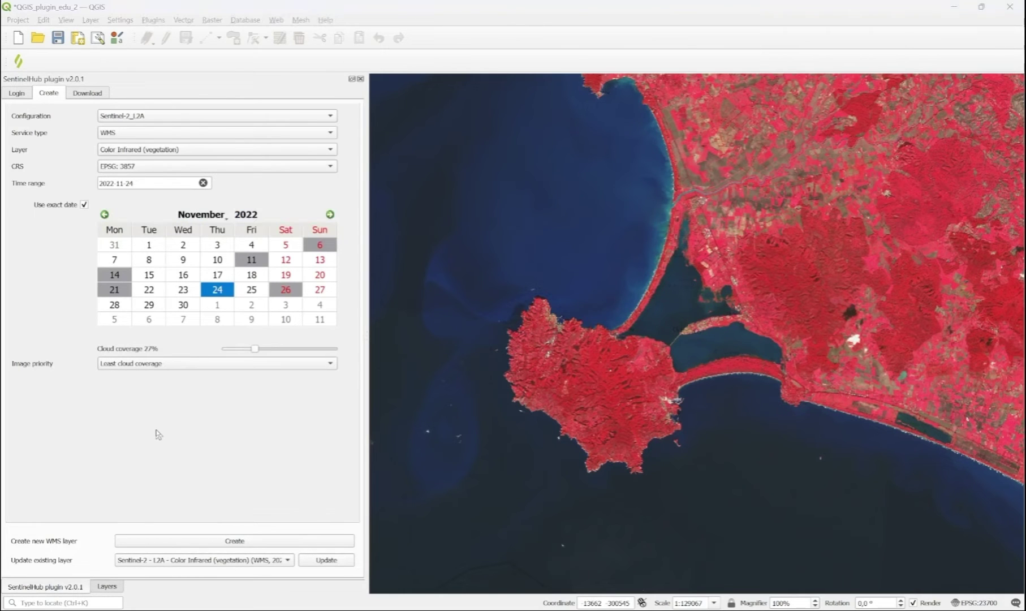
In the Copernicus dashboard, create configuration 'Water_Quality' from the Full WMS template.
{"action": "key", "text": "alt+Tab"}
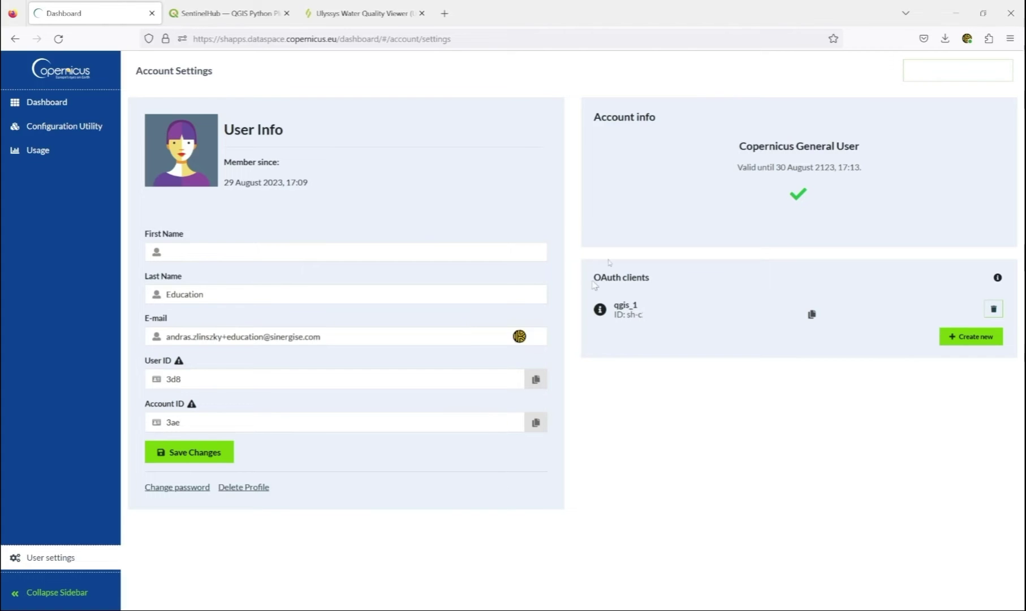
{"action": "left_click", "coordinate": [83, 132]}
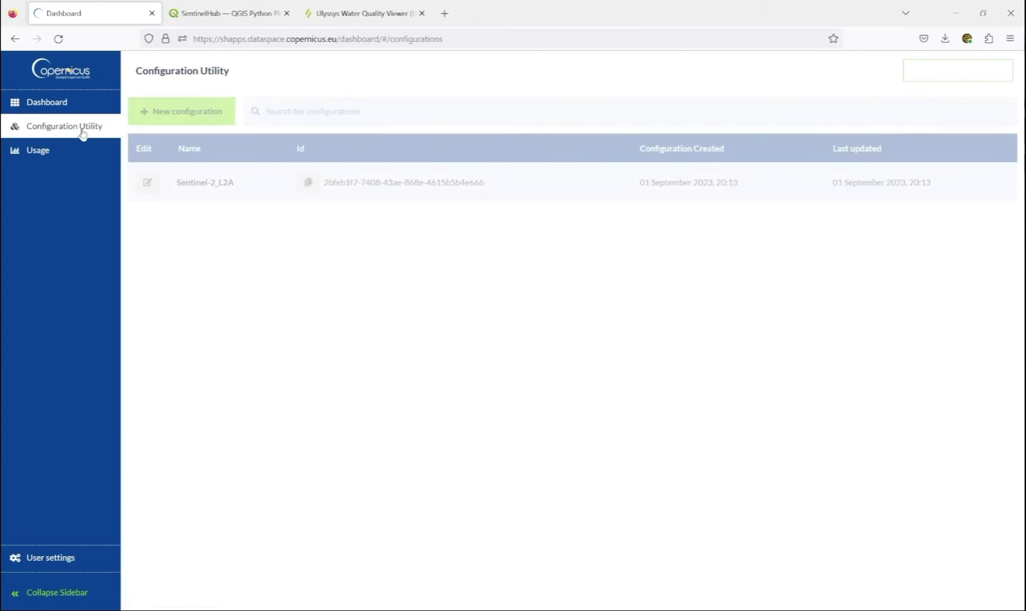
{"action": "left_click", "coordinate": [204, 116]}
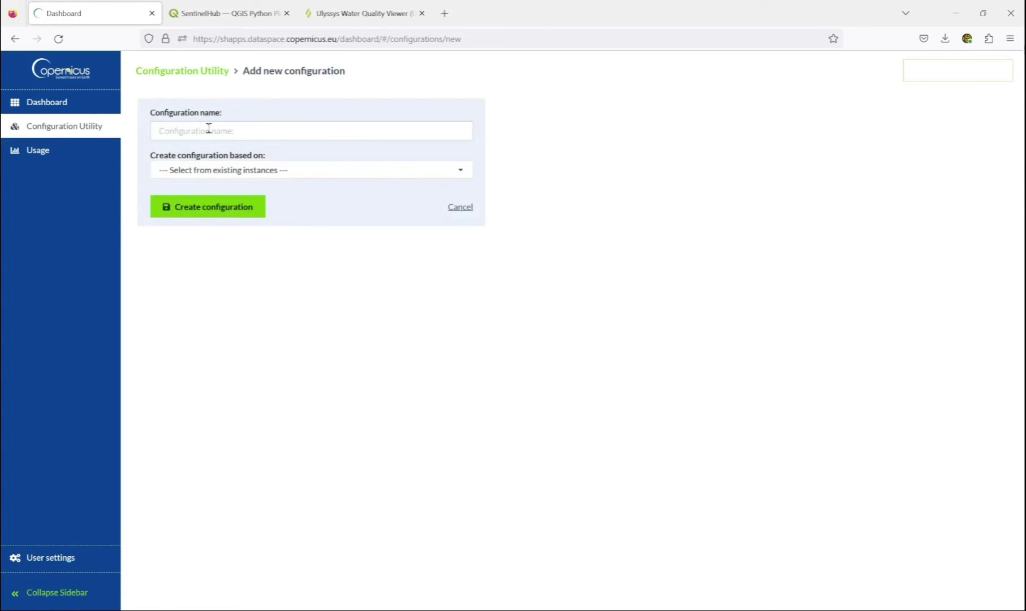
{"action": "left_click", "coordinate": [209, 130]}
{"action": "type", "text": "Water_Quality"}
{"action": "left_click", "coordinate": [459, 172]}
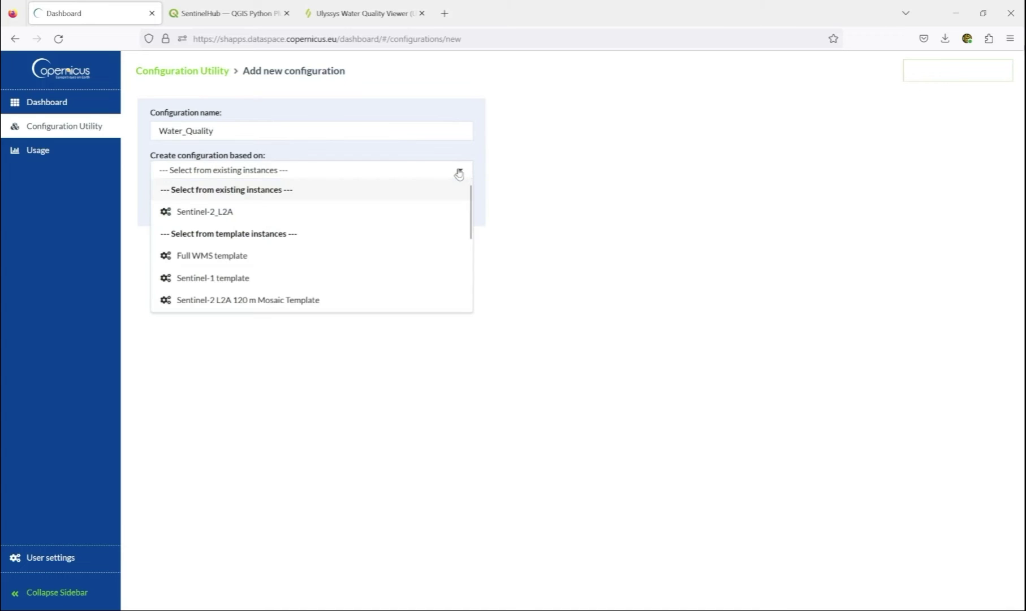
{"action": "left_click", "coordinate": [225, 255]}
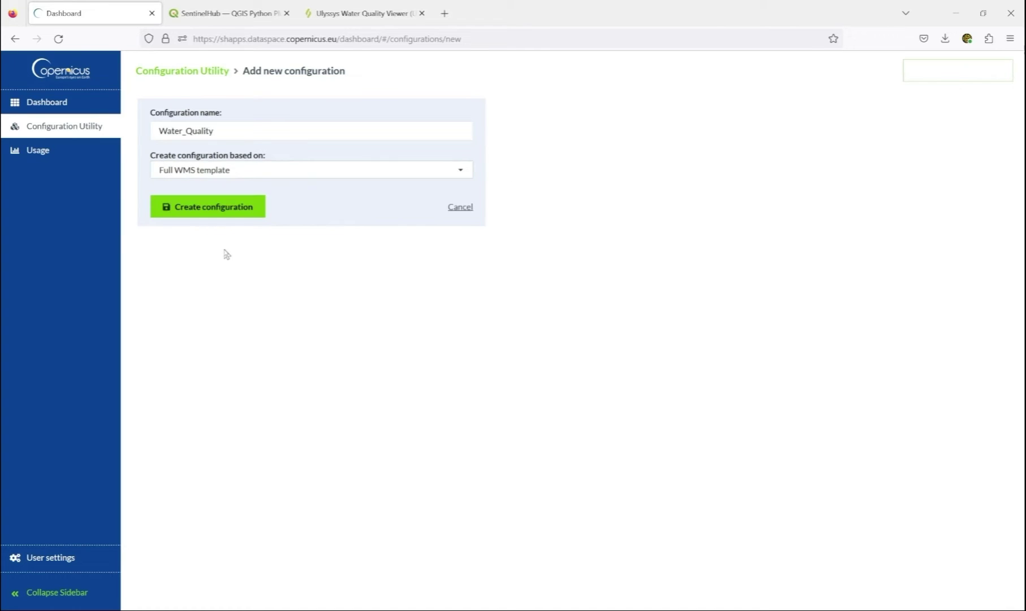
{"action": "left_click", "coordinate": [216, 207]}
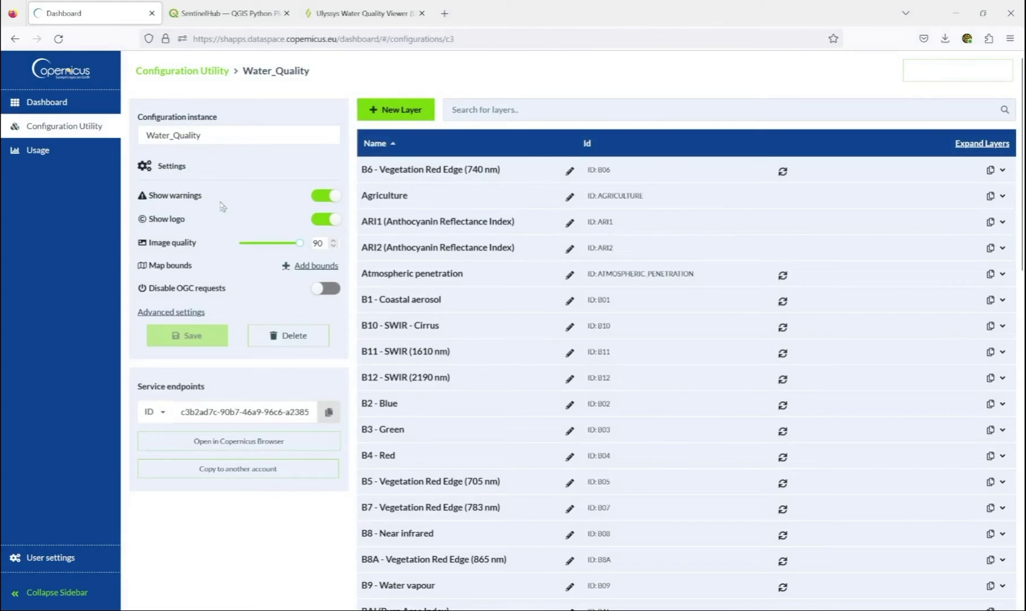
Add a layer named 'Water_quality' and open its Data processing custom script editor.
{"action": "left_click", "coordinate": [401, 110]}
{"action": "type", "text": "Water_quality"}
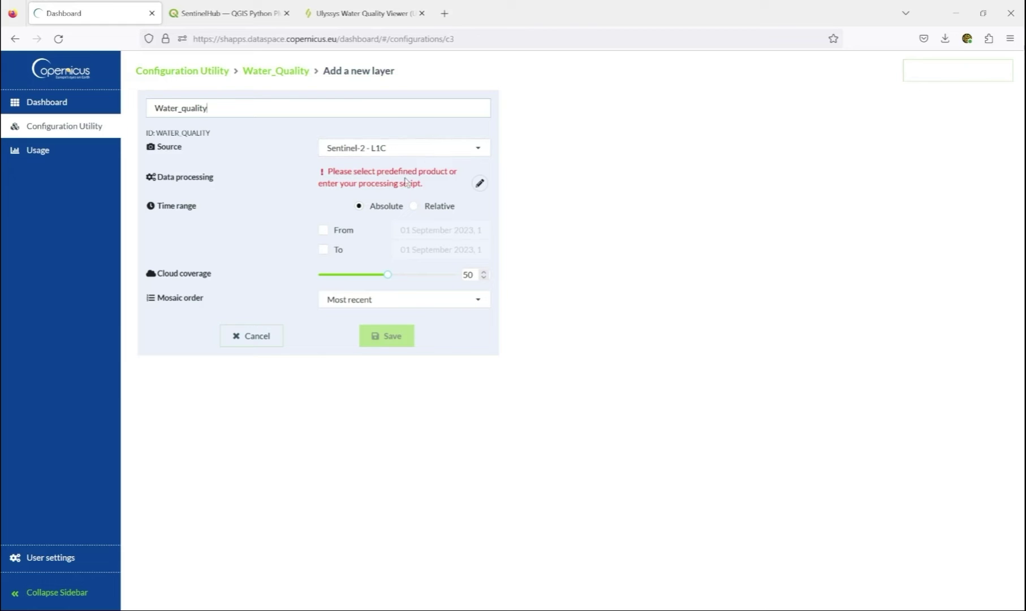
{"action": "left_click", "coordinate": [480, 184]}
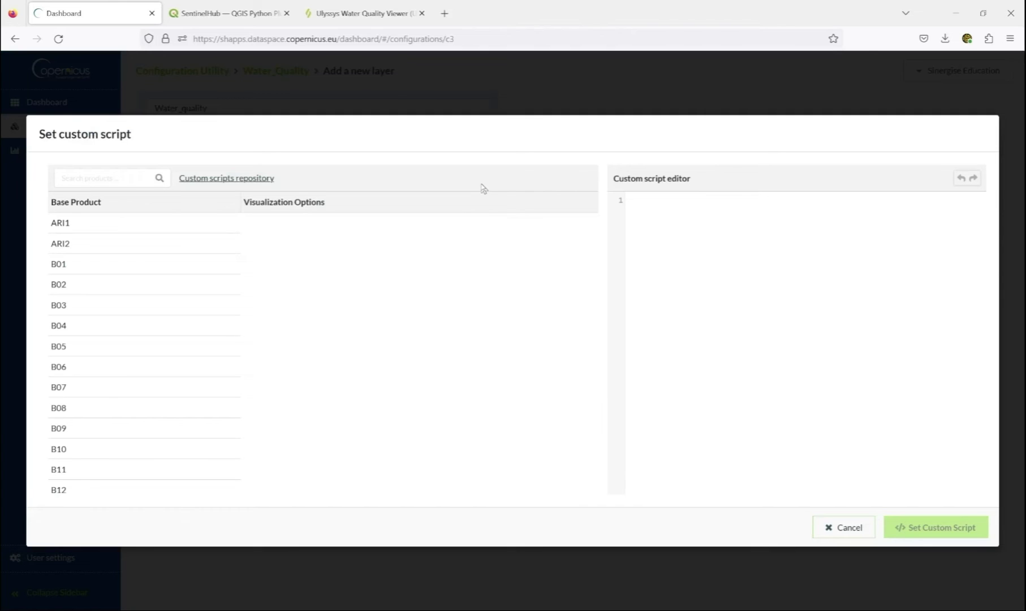
Open the minified Ulyssys Water Quality Viewer script, select all its code, and return to the dashboard.
{"action": "left_click", "coordinate": [350, 16]}
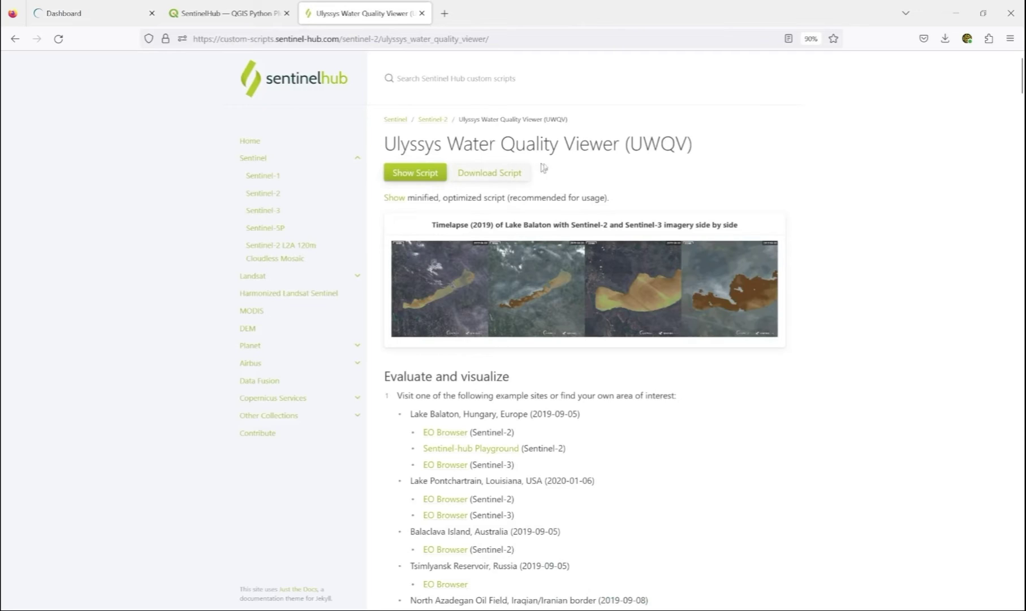
{"action": "left_click", "coordinate": [394, 199]}
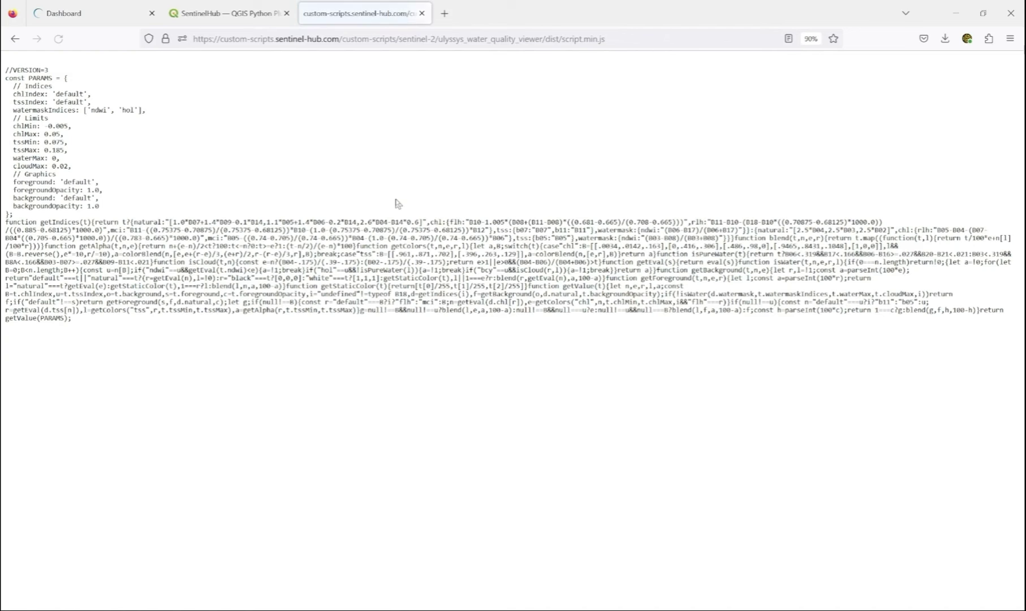
{"action": "left_click_drag", "start_coordinate": [86, 324], "coordinate": [5, 69]}
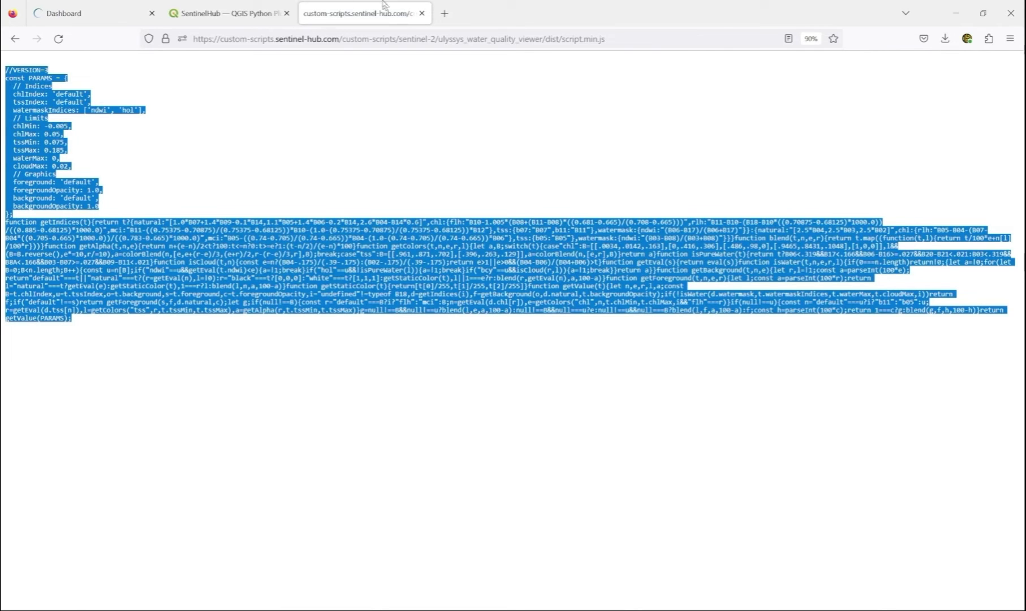
{"action": "left_click", "coordinate": [84, 14]}
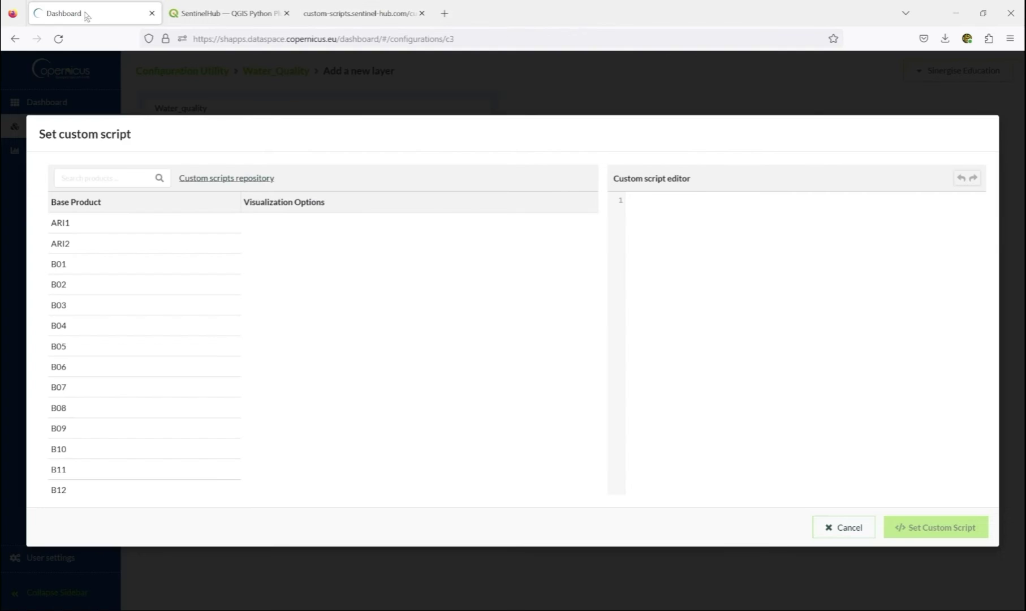
Paste the water-quality script as the custom script and save the Water_quality layer.
{"action": "left_click", "coordinate": [680, 207]}
{"action": "key", "text": "ctrl+v"}
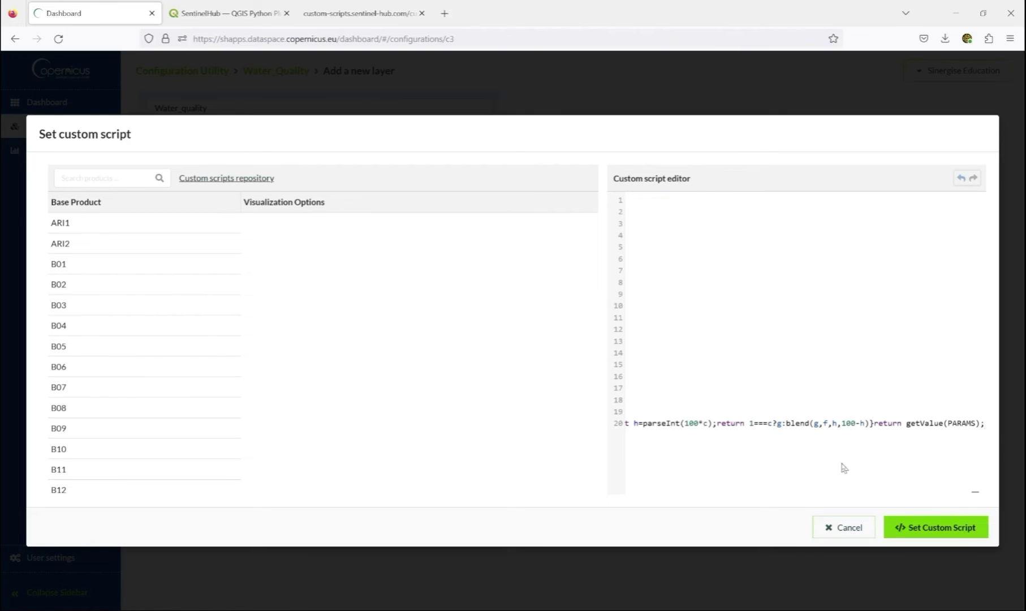
{"action": "key", "text": "Home"}
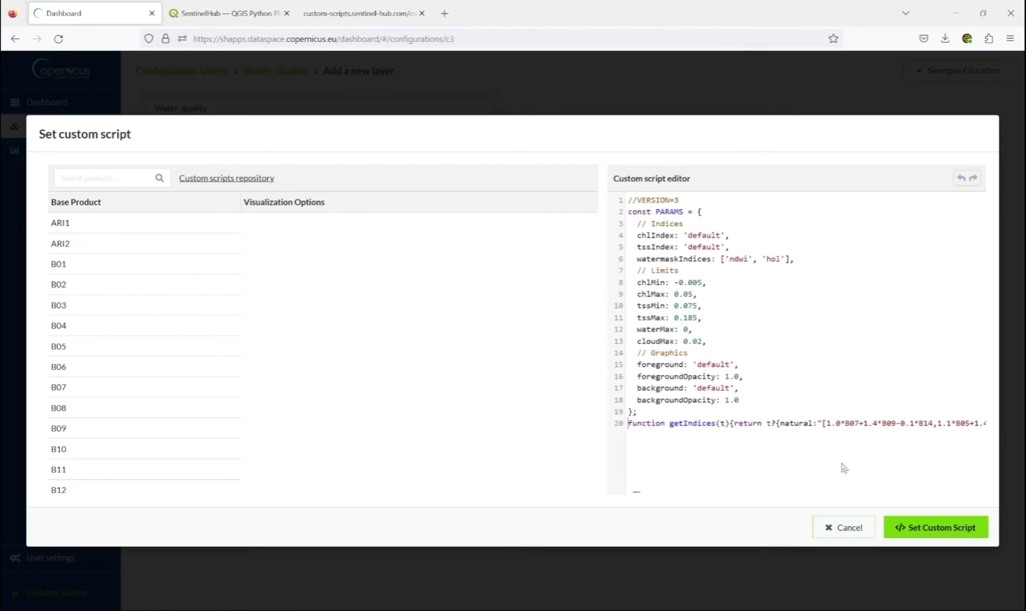
{"action": "left_click", "coordinate": [913, 529]}
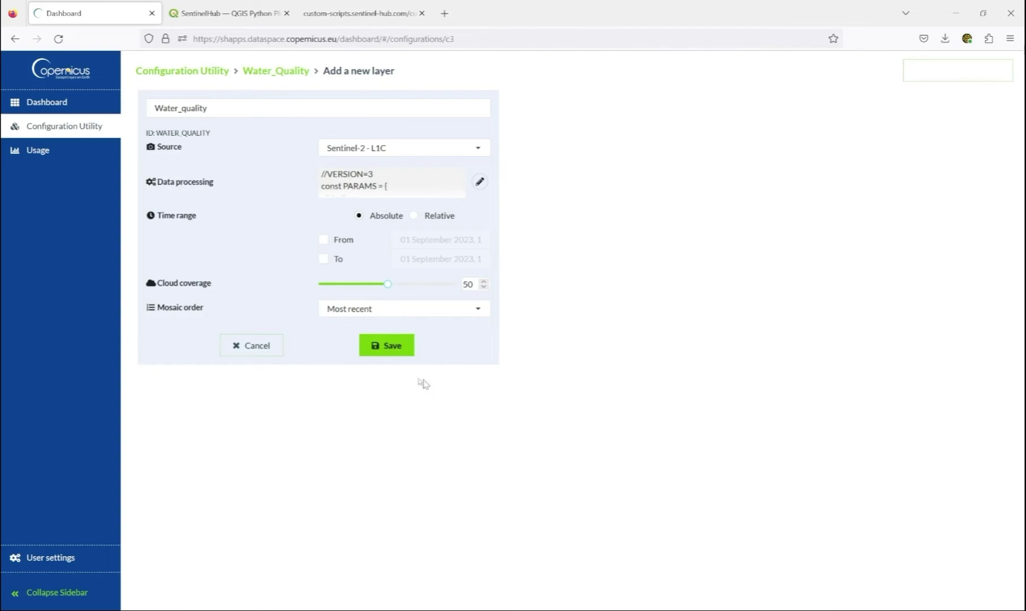
{"action": "left_click", "coordinate": [388, 349]}
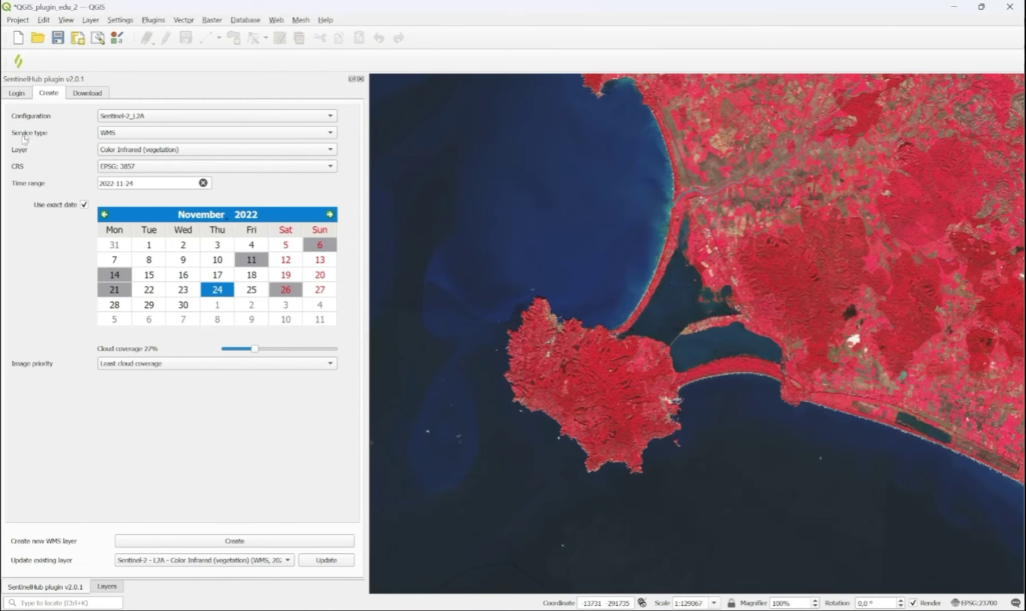
Log in to Sentinel Hub again in the SentinelHub plugin.
{"action": "left_click", "coordinate": [19, 93]}
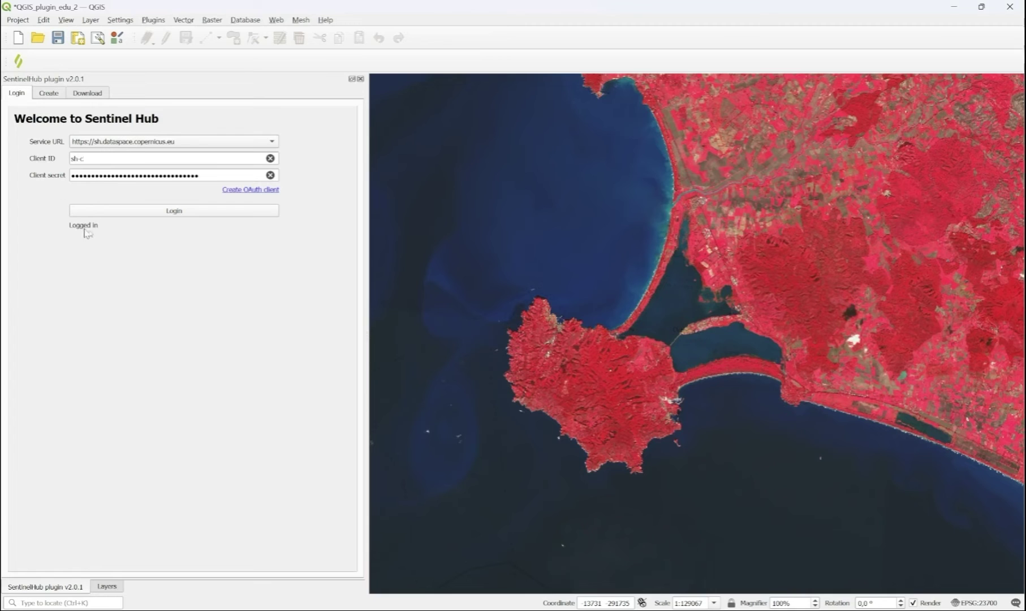
{"action": "left_click", "coordinate": [151, 212]}
{"action": "left_click", "coordinate": [48, 95]}
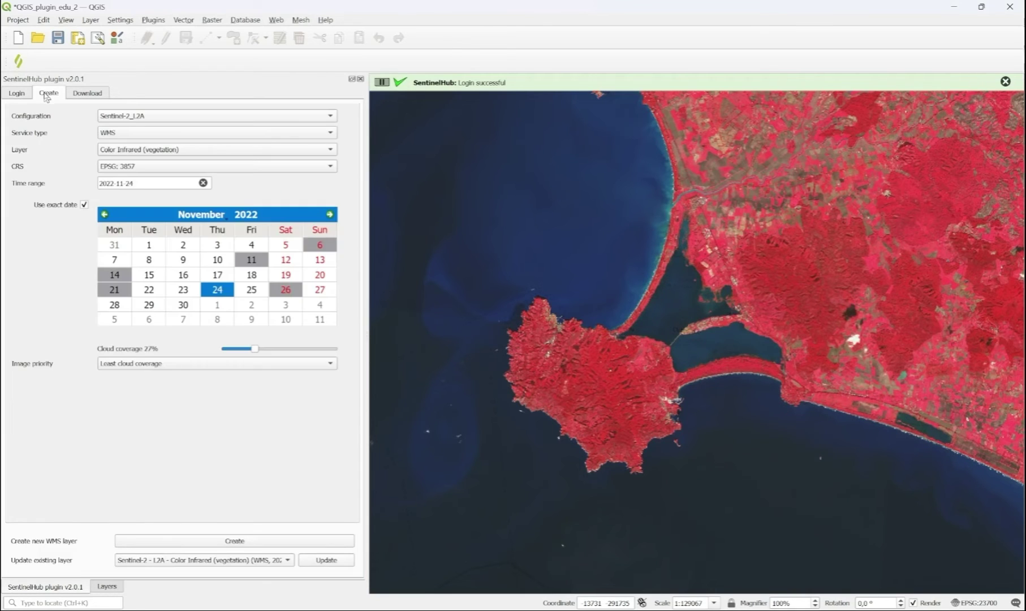
Create a WMS layer from configuration Water_Quality with layer Water_quality.
{"action": "left_click", "coordinate": [165, 118]}
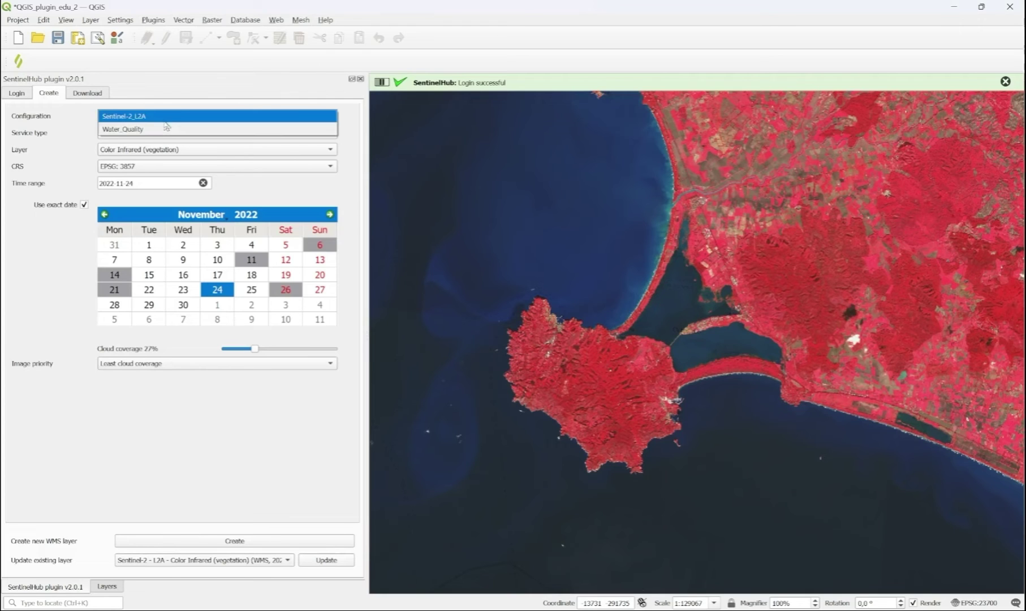
{"action": "key", "text": "Escape"}
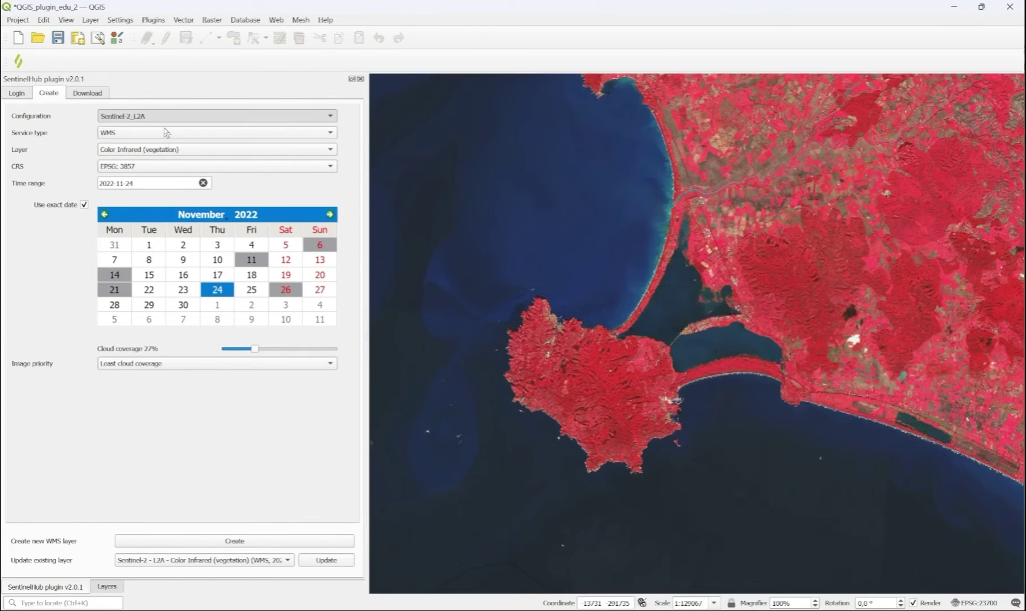
{"action": "left_click", "coordinate": [193, 154]}
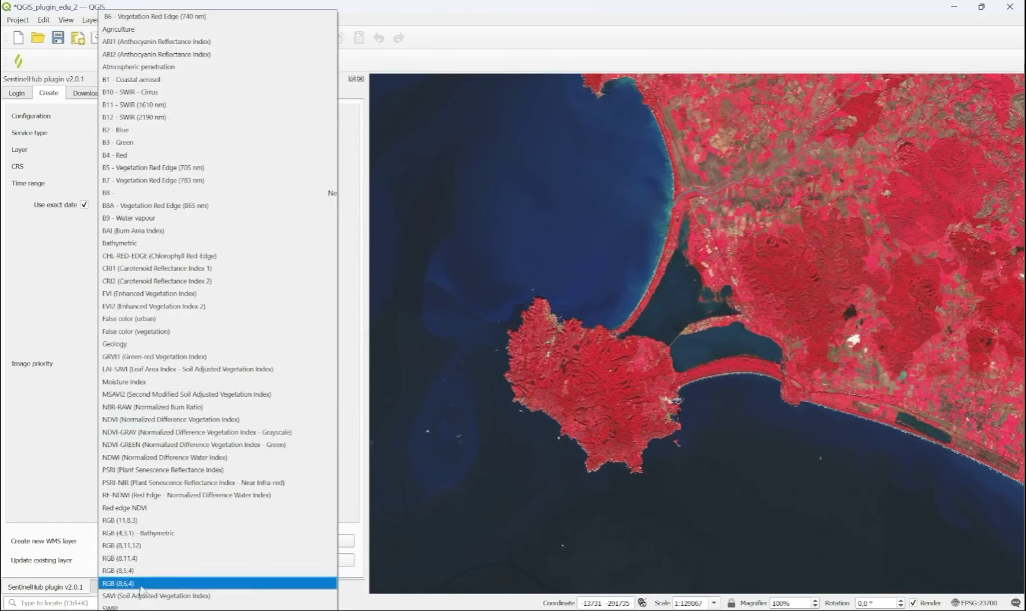
{"action": "left_click", "coordinate": [142, 605]}
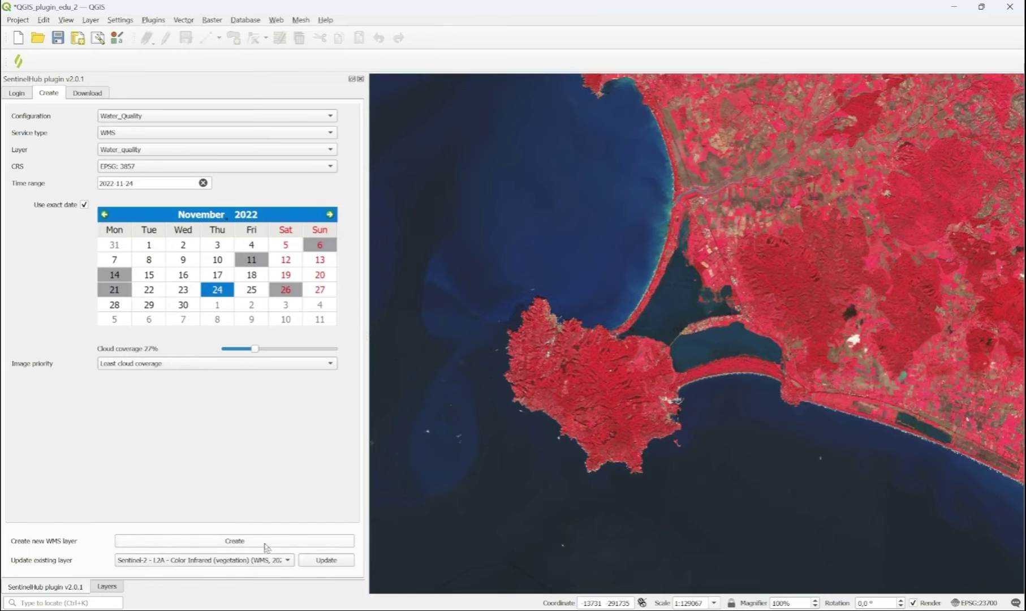
{"action": "left_click", "coordinate": [266, 545]}
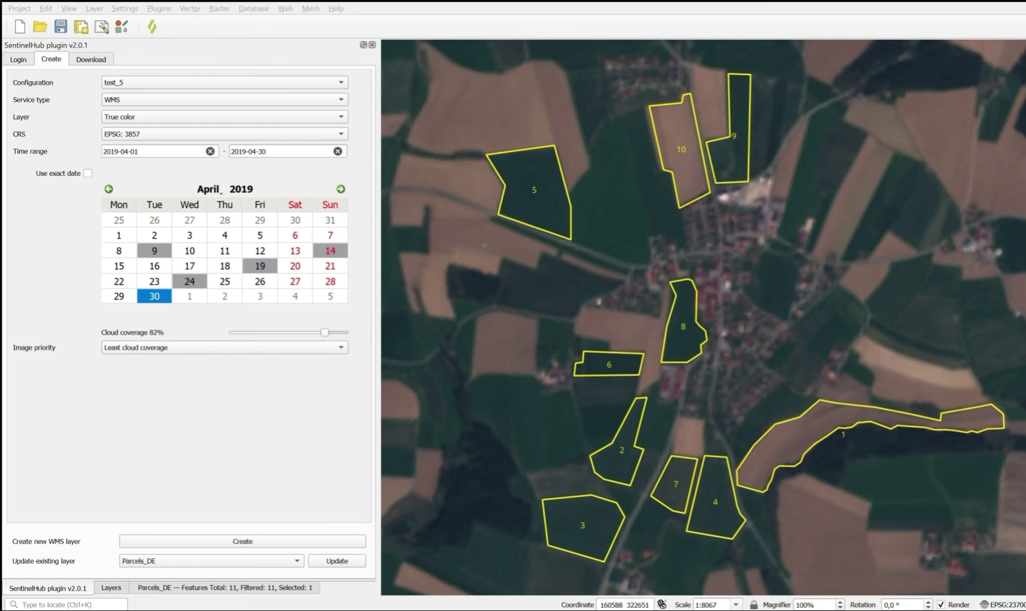
Toggle the April 2019 true-color layer off and on to compare months.
{"action": "left_click", "coordinate": [112, 588]}
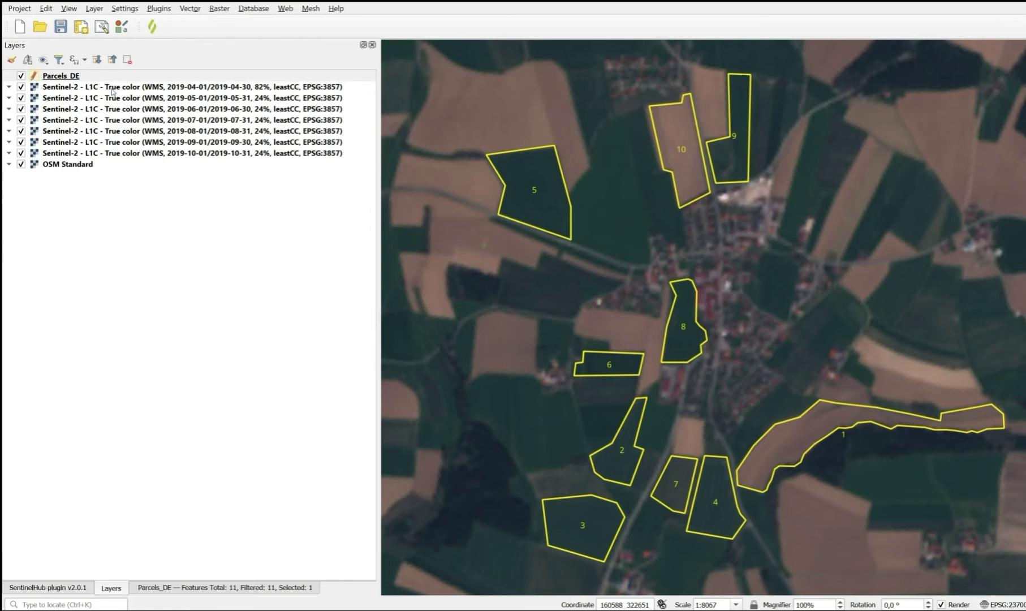
{"action": "left_click", "coordinate": [21, 87]}
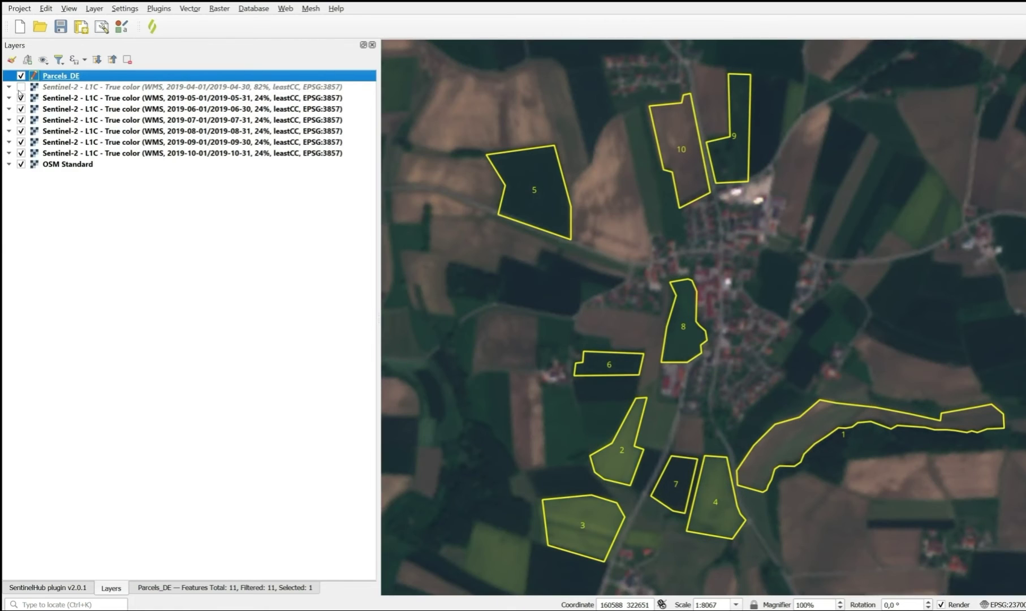
{"action": "left_click", "coordinate": [21, 87]}
{"action": "left_click", "coordinate": [21, 87]}
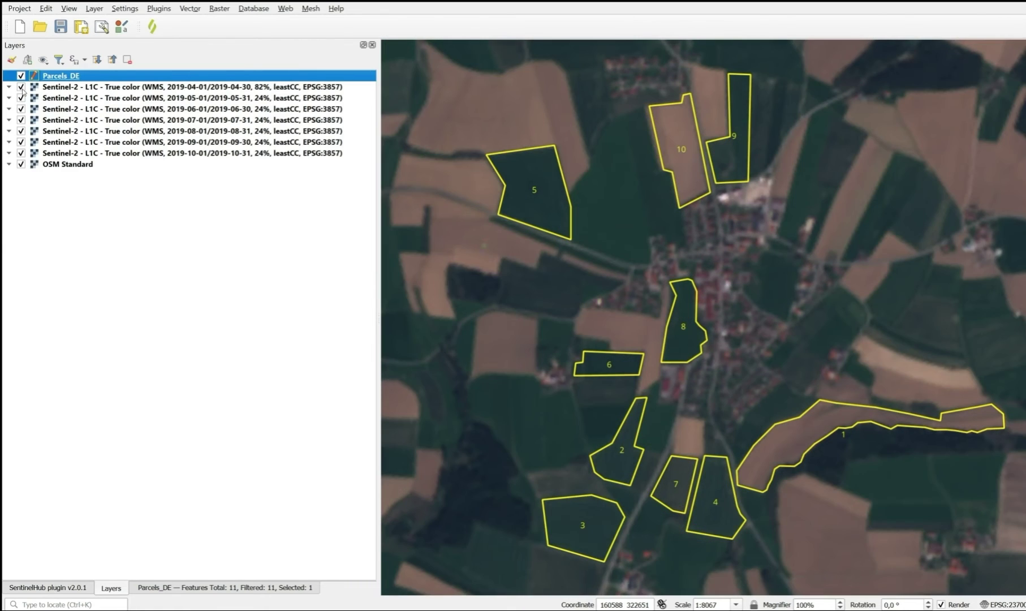
Hide the May through October true-color layers one by one to reveal the basemap.
{"action": "left_click", "coordinate": [22, 98]}
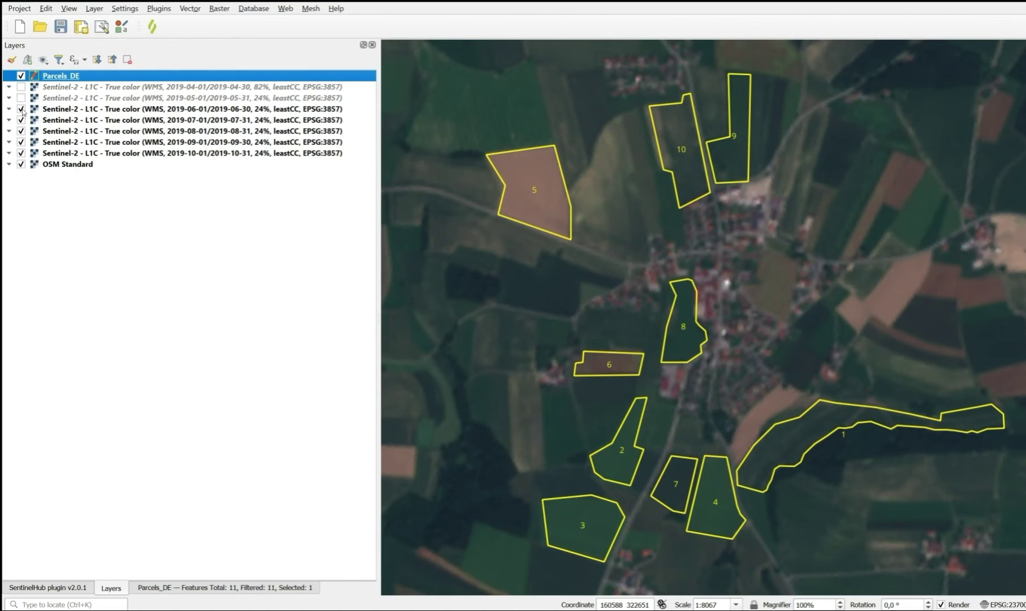
{"action": "left_click", "coordinate": [22, 109]}
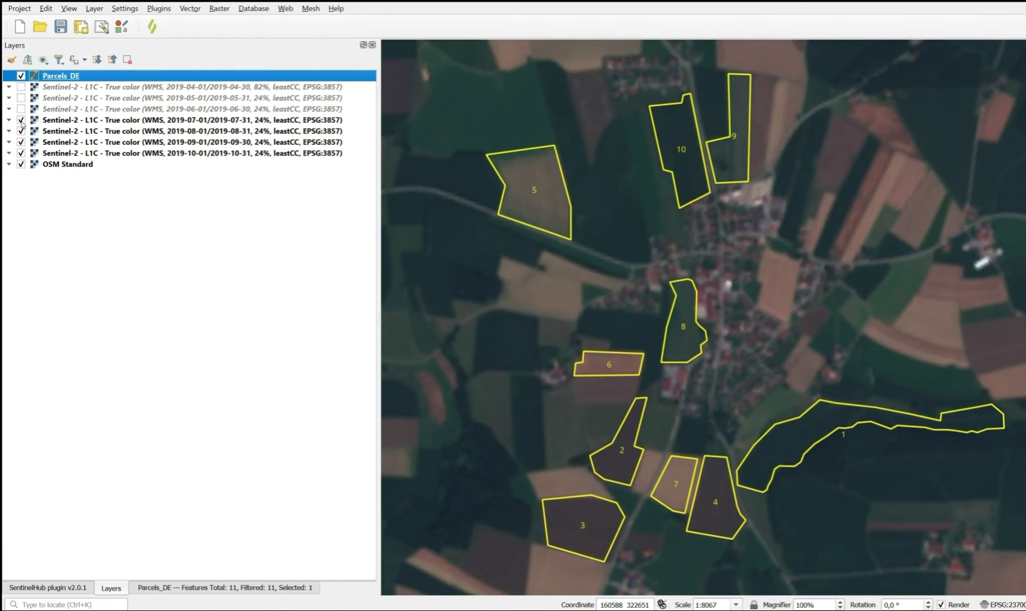
{"action": "left_click", "coordinate": [22, 121]}
{"action": "left_click", "coordinate": [21, 132]}
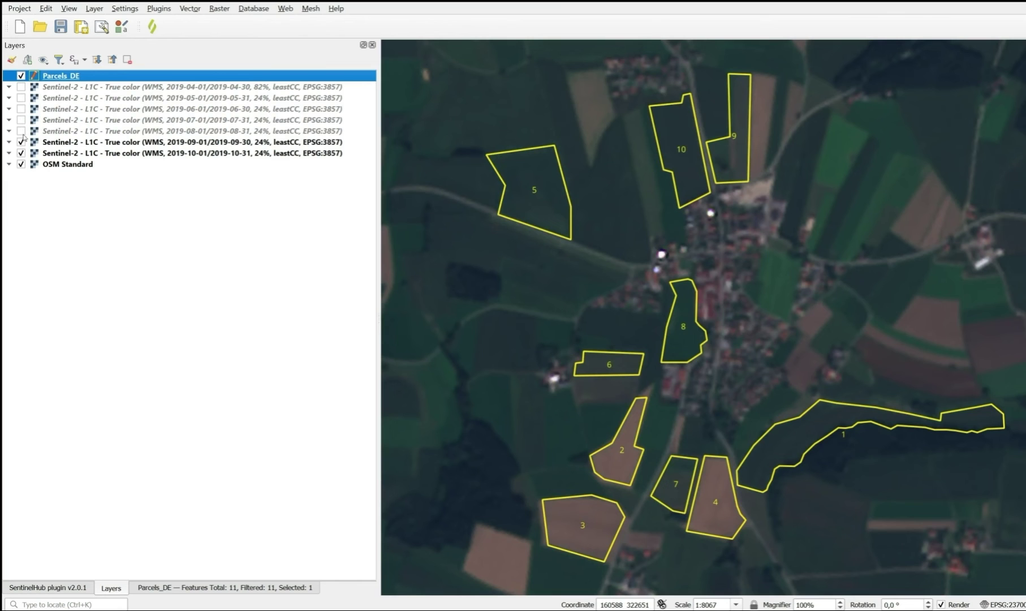
{"action": "left_click", "coordinate": [22, 143]}
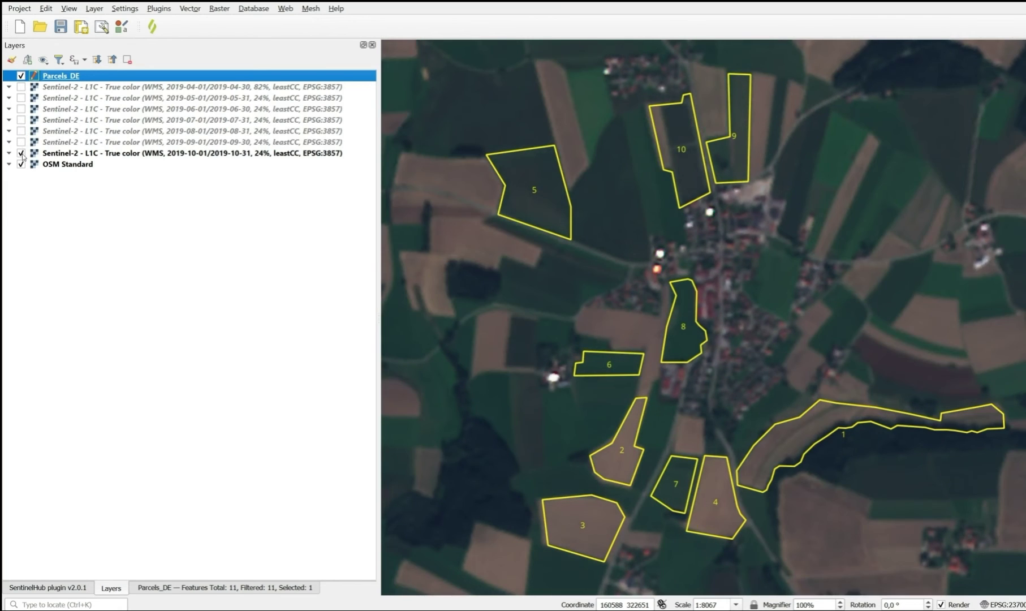
{"action": "left_click", "coordinate": [21, 154]}
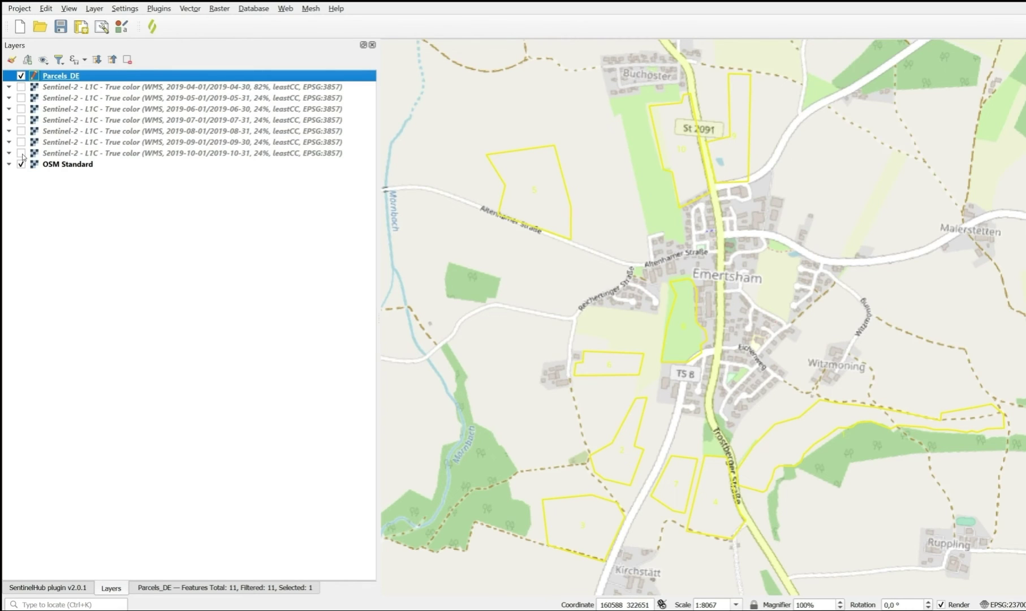
Turn the October back to April layers on again, then hide April so May shows.
{"action": "left_click", "coordinate": [22, 153]}
{"action": "left_click", "coordinate": [22, 142]}
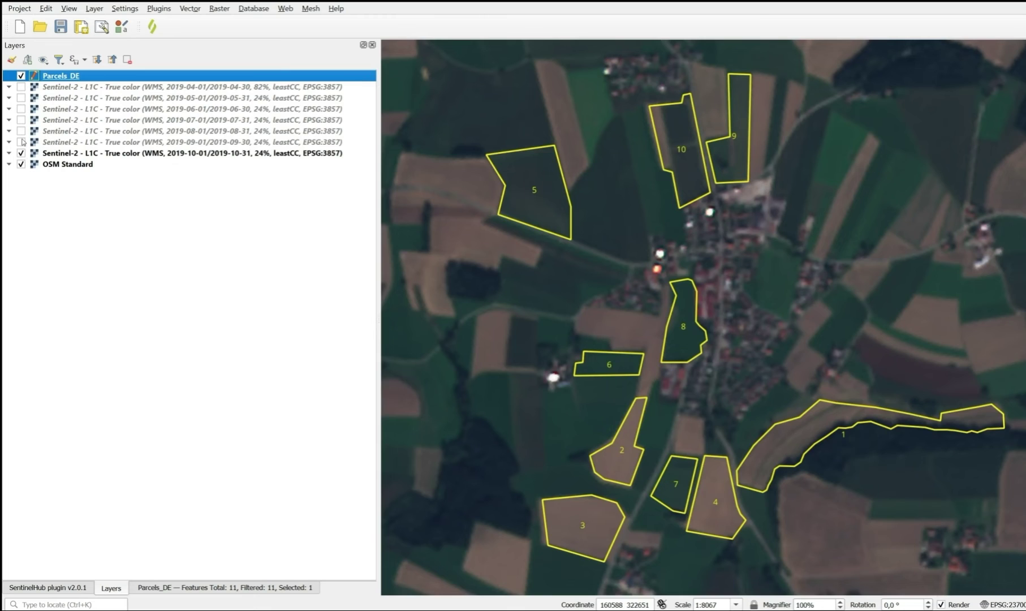
{"action": "left_click", "coordinate": [21, 131]}
{"action": "left_click", "coordinate": [22, 120]}
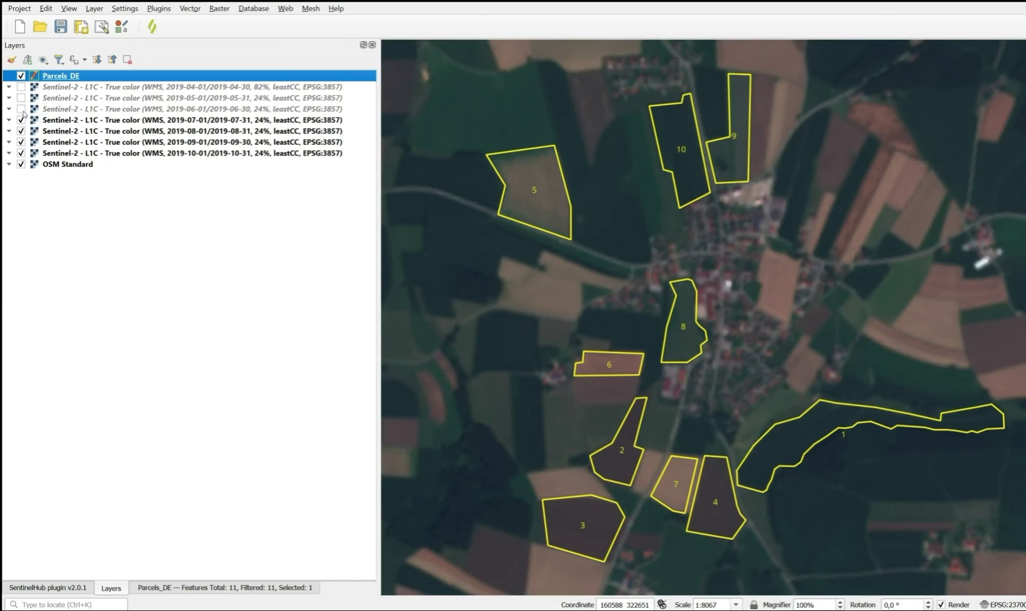
{"action": "left_click", "coordinate": [22, 109]}
{"action": "left_click", "coordinate": [21, 98]}
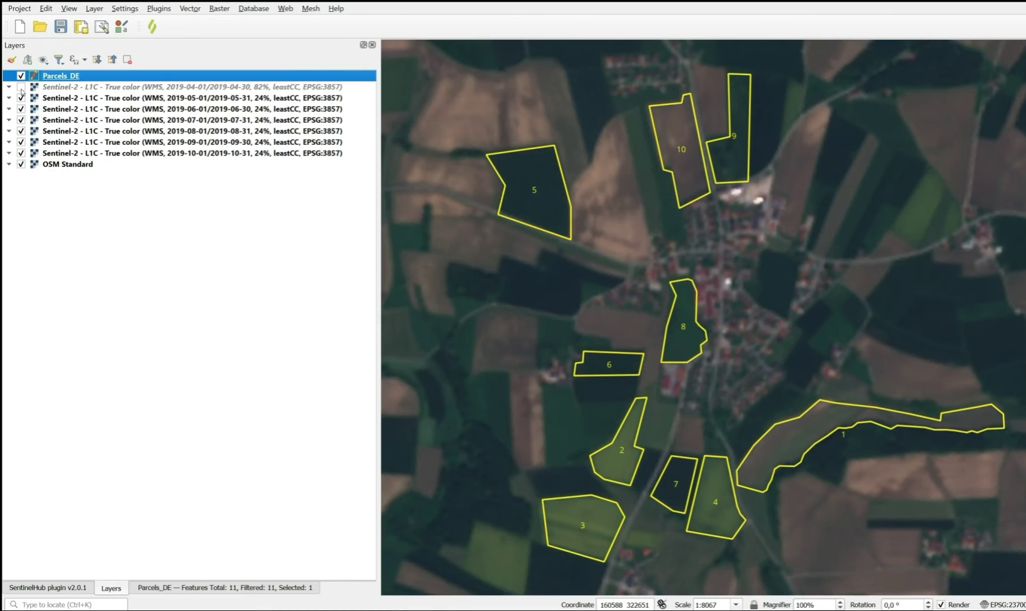
{"action": "left_click", "coordinate": [21, 86]}
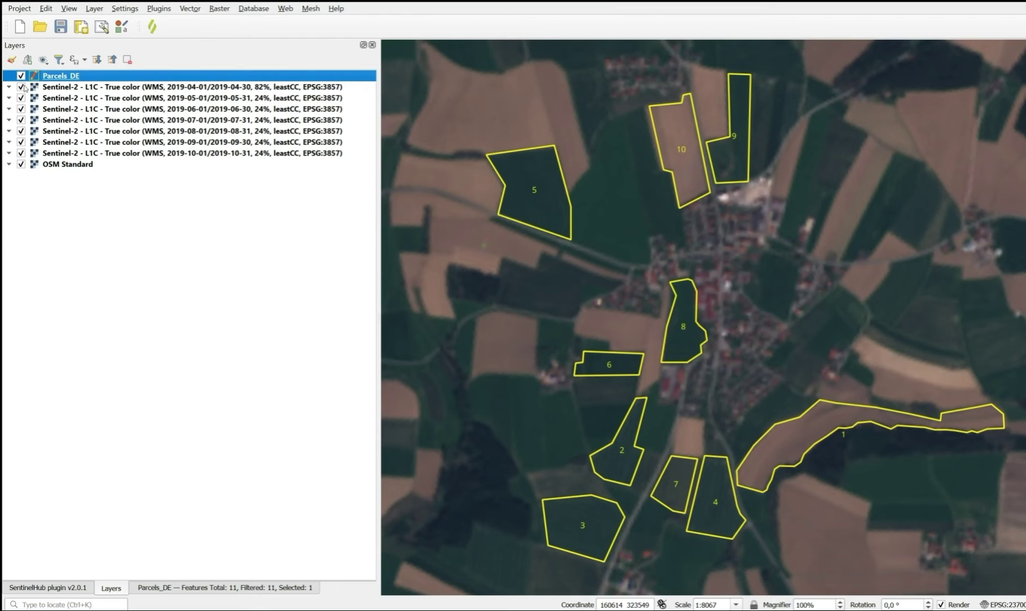
{"action": "left_click", "coordinate": [21, 87]}
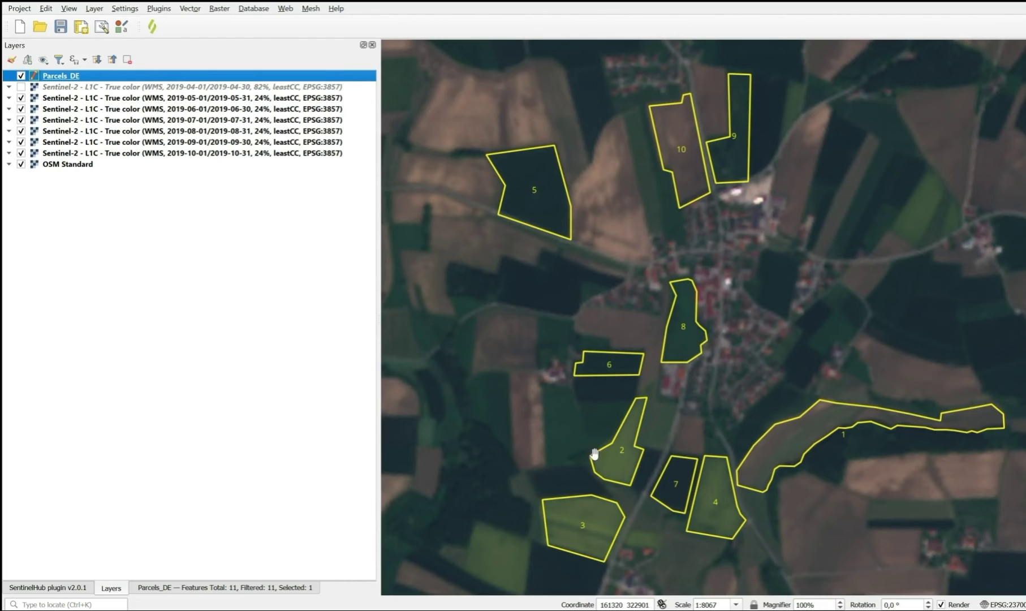
{"action": "left_click", "coordinate": [256, 590]}
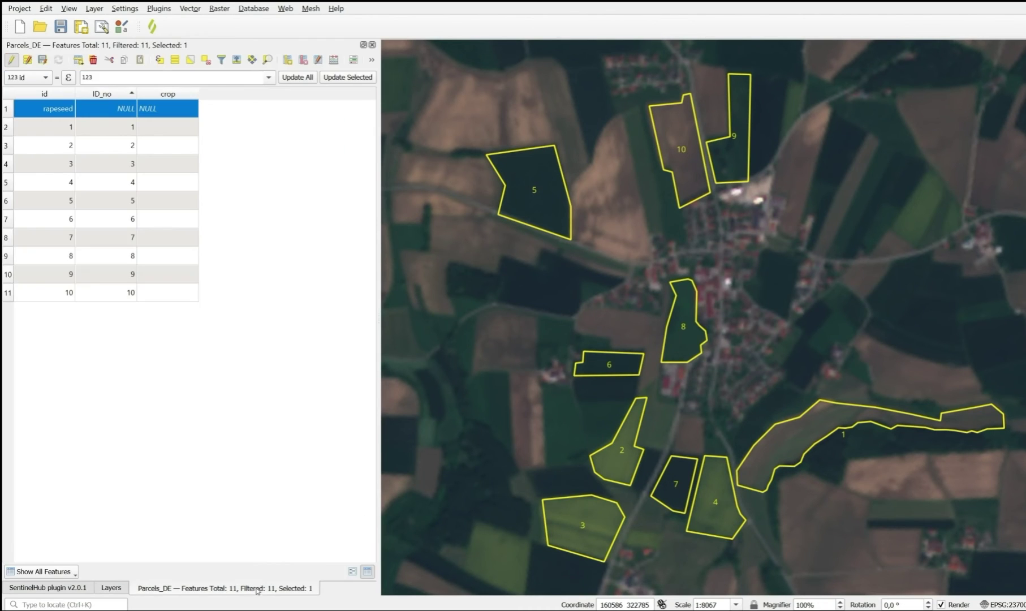
Enter 'rapeseed' in the crop column for parcels 2, 3 and 4.
{"action": "double_click", "coordinate": [151, 145]}
{"action": "type", "text": "rapeseed"}
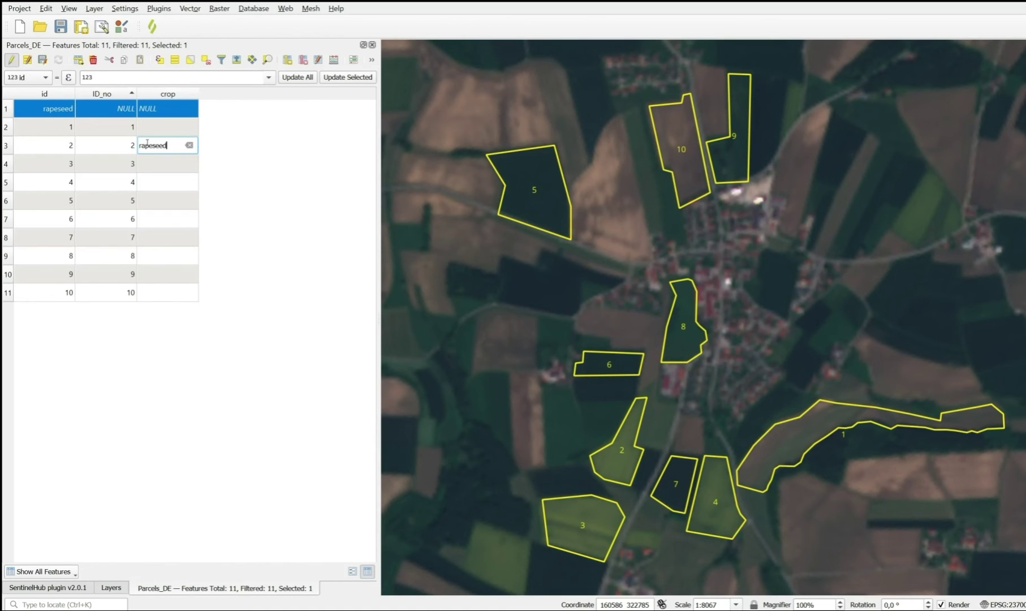
{"action": "key", "text": "shift+Left"}
{"action": "key", "text": "shift+Left"}
{"action": "key", "text": "shift+Left"}
{"action": "key", "text": "shift+Left"}
{"action": "key", "text": "shift+Left"}
{"action": "key", "text": "shift+Left"}
{"action": "key", "text": "shift+Left"}
{"action": "key", "text": "shift+Left"}
{"action": "key", "text": "ctrl+c"}
{"action": "key", "text": "Return"}
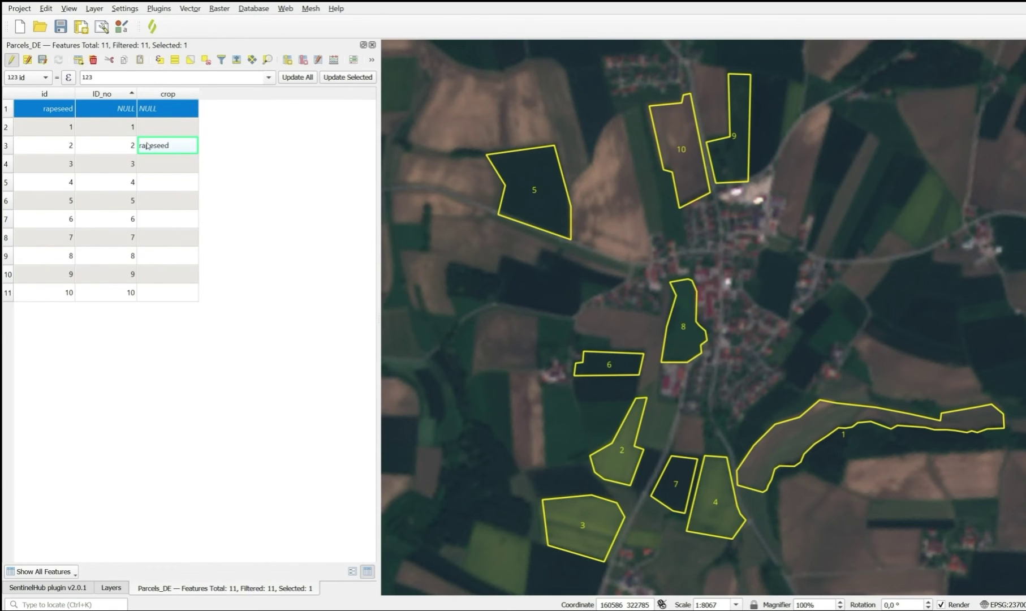
{"action": "key", "text": "Down"}
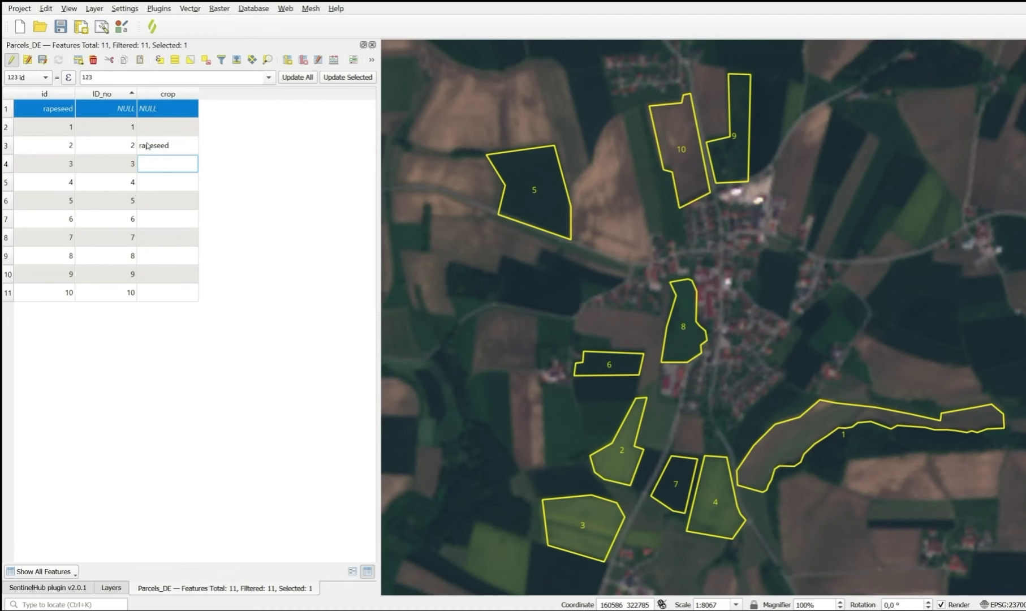
{"action": "key", "text": "ctrl+v"}
{"action": "key", "text": "Return"}
{"action": "key", "text": "Down"}
{"action": "key", "text": "ctrl+v"}
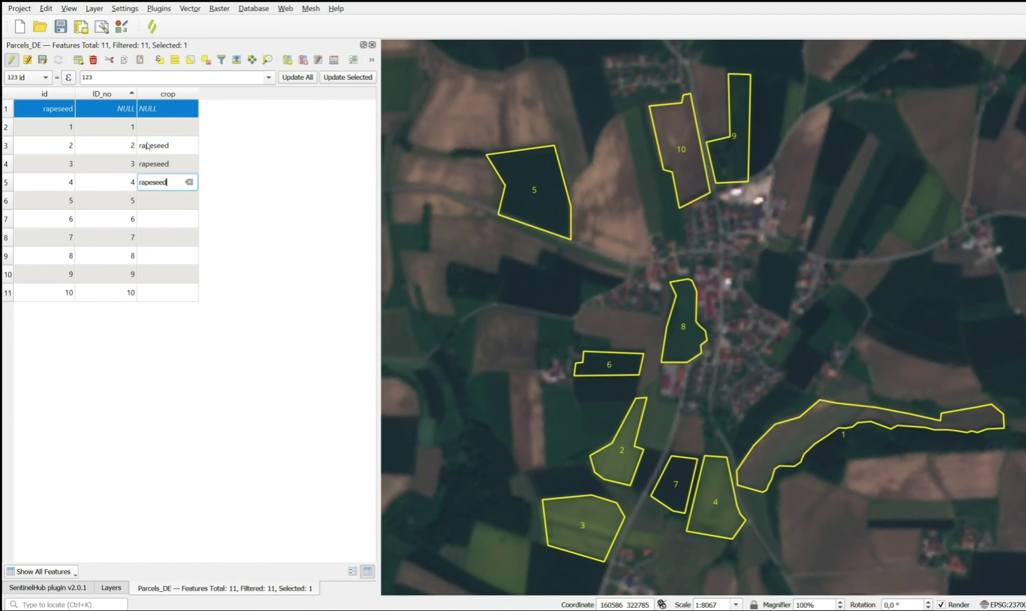
{"action": "key", "text": "Return"}
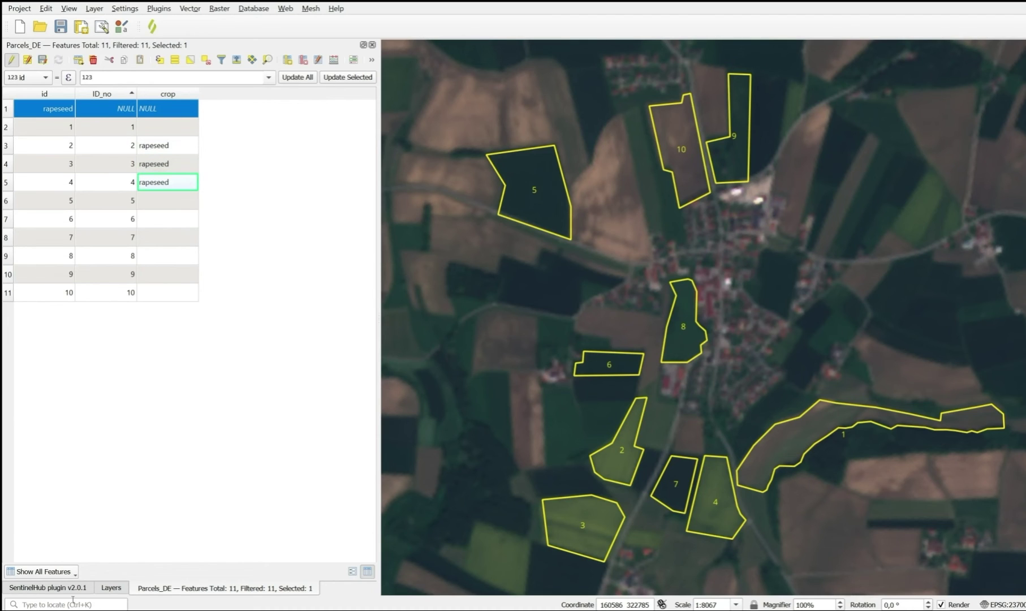
{"action": "left_click", "coordinate": [114, 588]}
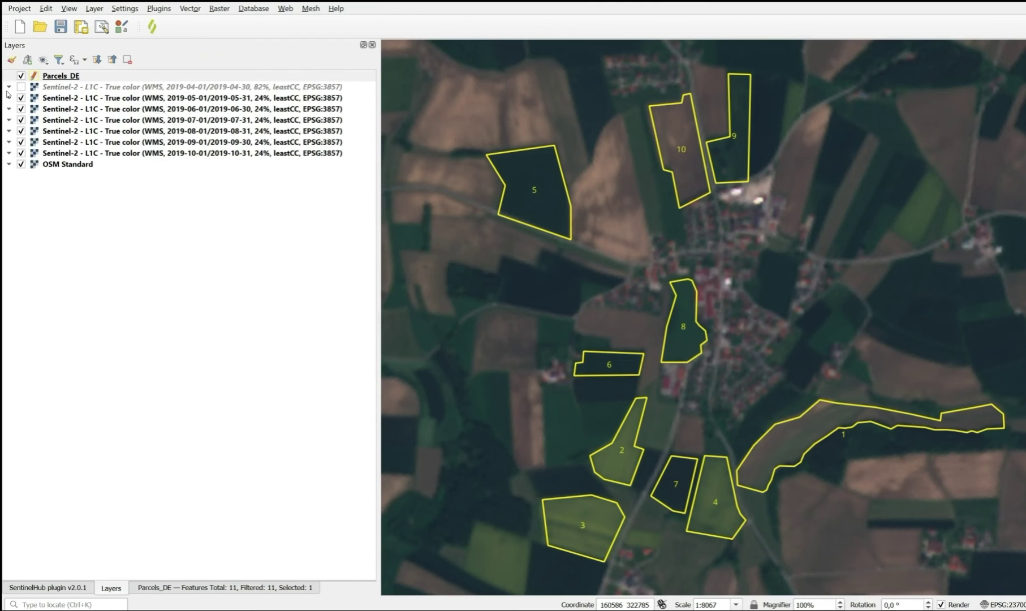
Toggle the May 2019 layer off, on and off again so June shows beneath.
{"action": "left_click", "coordinate": [21, 98]}
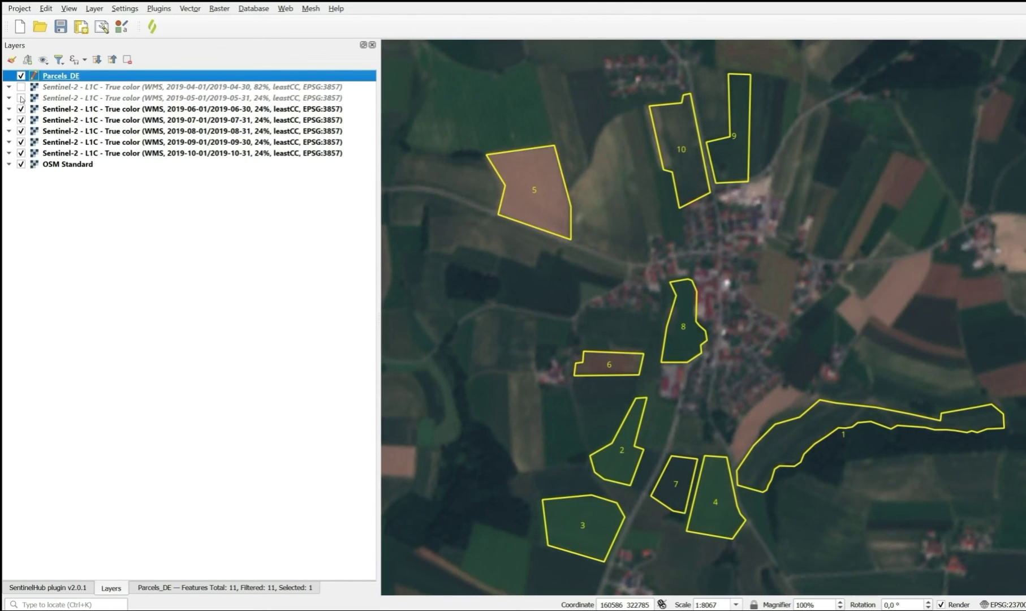
{"action": "left_click", "coordinate": [21, 98]}
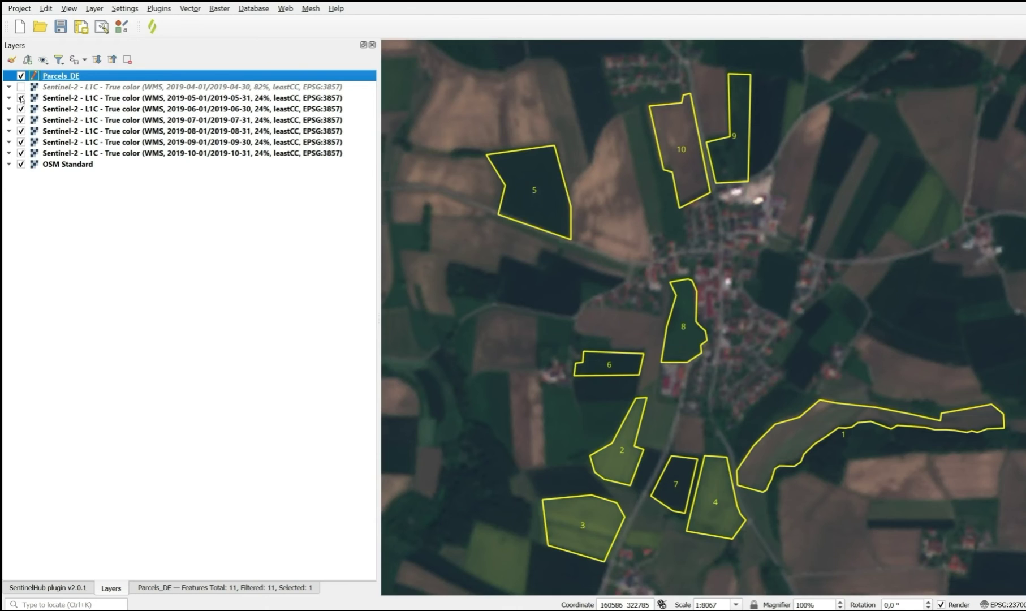
{"action": "left_click", "coordinate": [21, 97]}
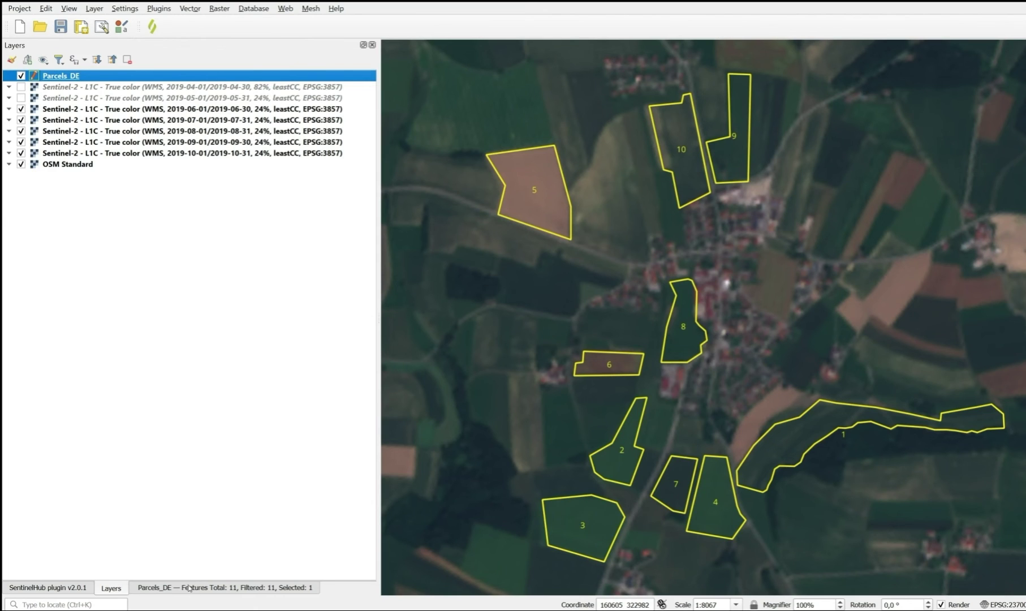
{"action": "left_click", "coordinate": [189, 588]}
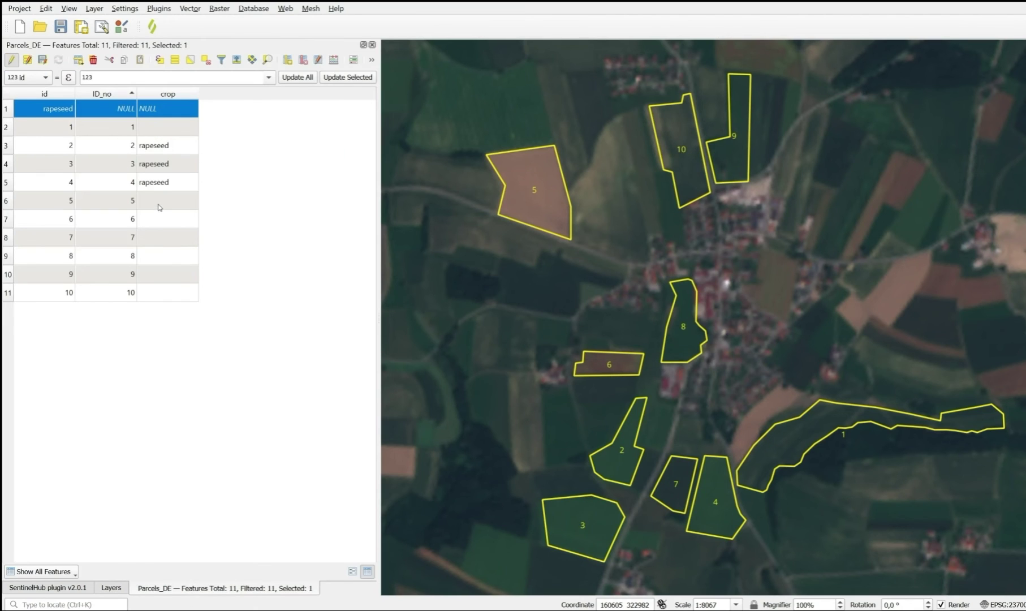
Enter 'winter cereals' as the crop for parcels 5 and 6 in Parcels_DE.
{"action": "double_click", "coordinate": [159, 206]}
{"action": "type", "text": "wint"}
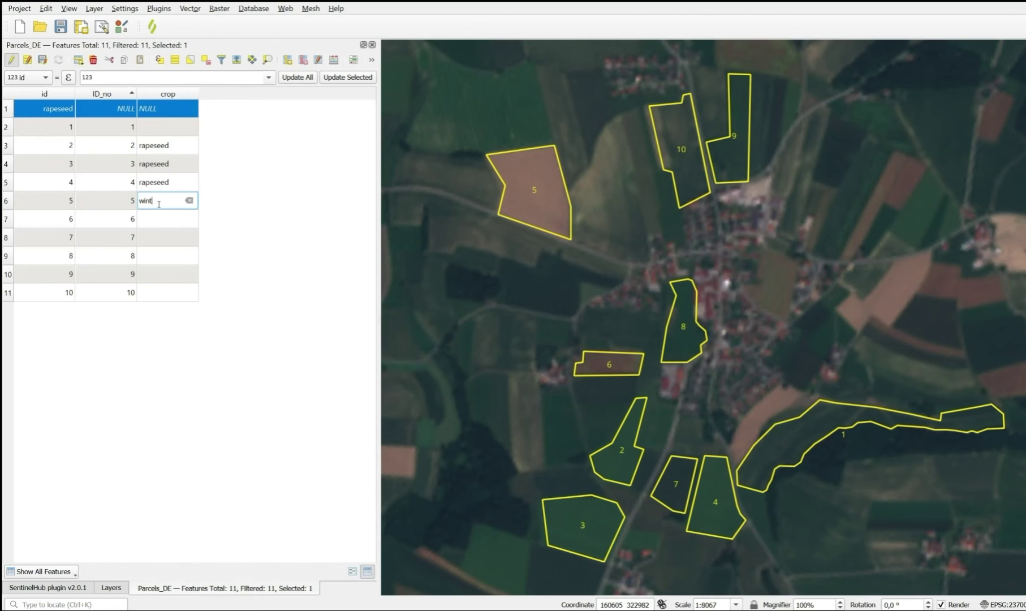
{"action": "type", "text": "er cereals"}
{"action": "key", "text": "Return"}
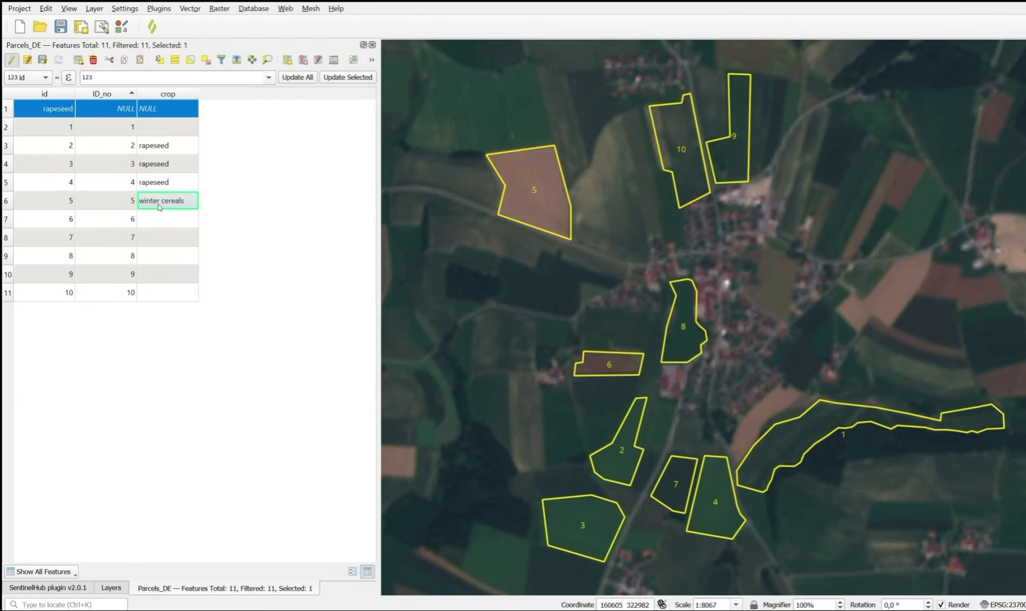
{"action": "key", "text": "Down"}
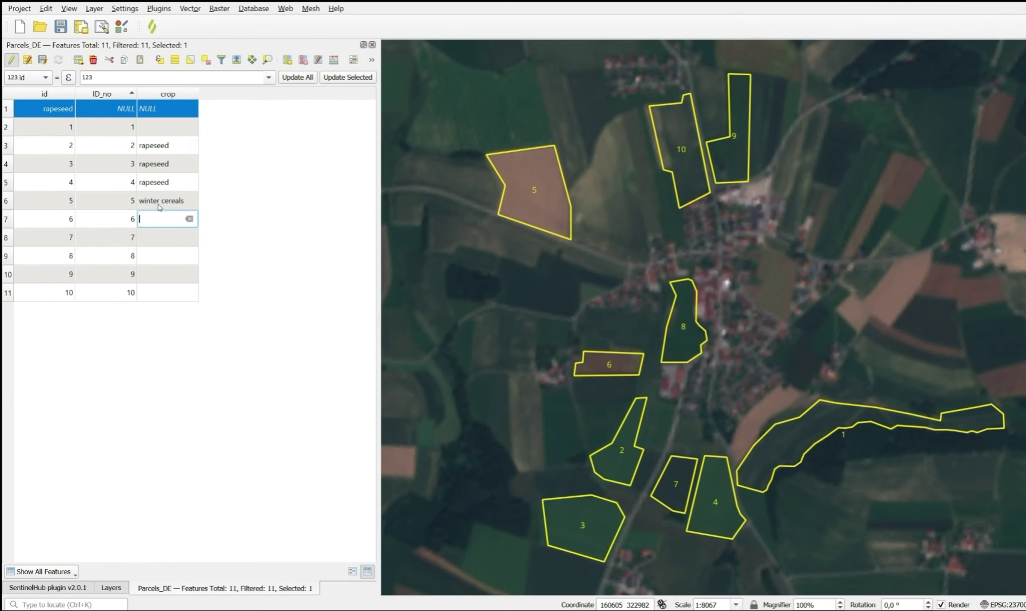
{"action": "type", "text": "winte"}
{"action": "type", "text": "r cereals"}
{"action": "key", "text": "Return"}
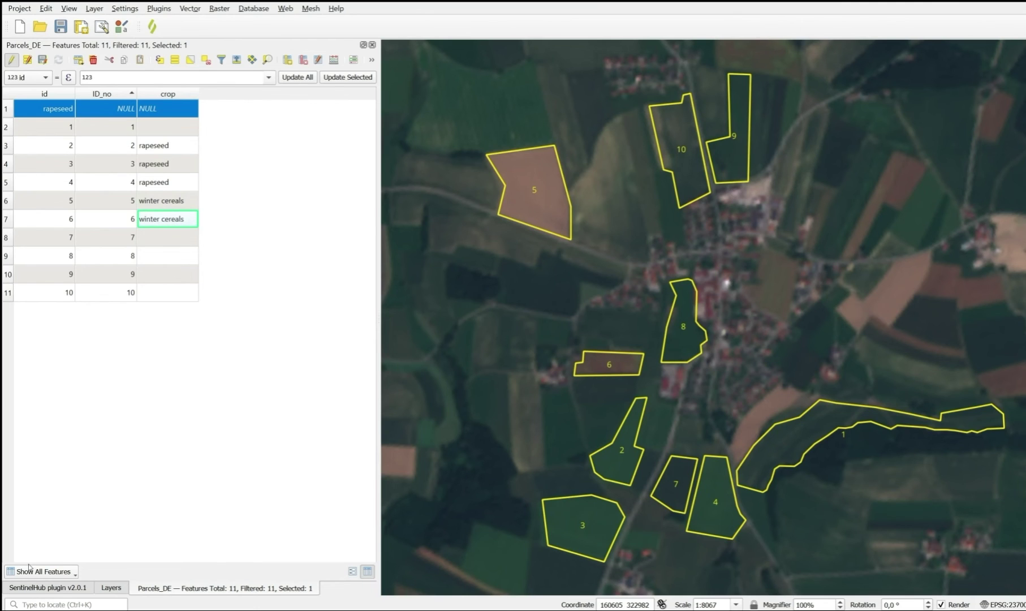
{"action": "left_click", "coordinate": [112, 590]}
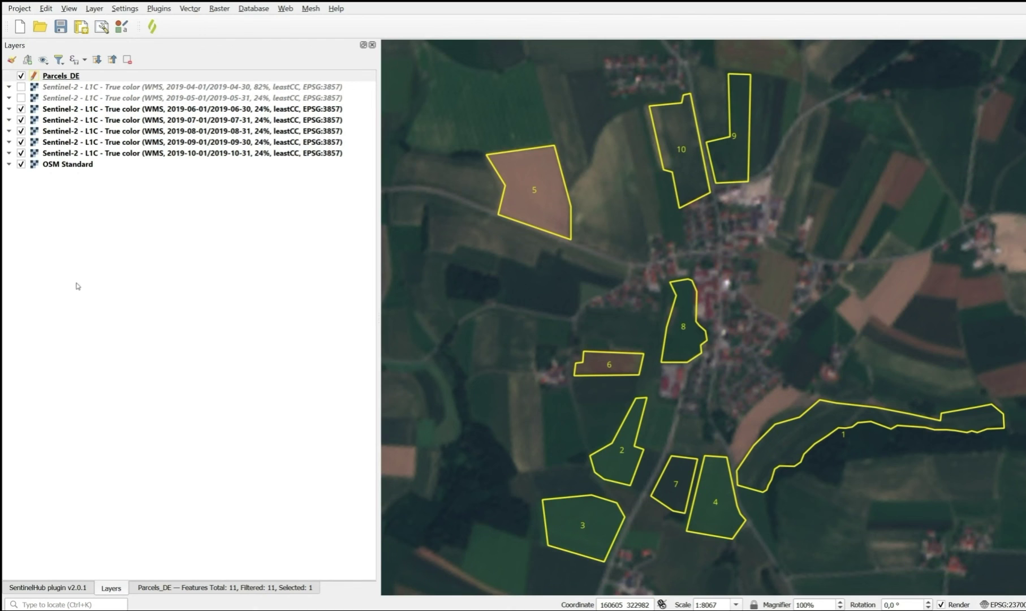
Toggle the 2019-06 layer off, on for comparison, then off again to show July imagery.
{"action": "left_click", "coordinate": [22, 110]}
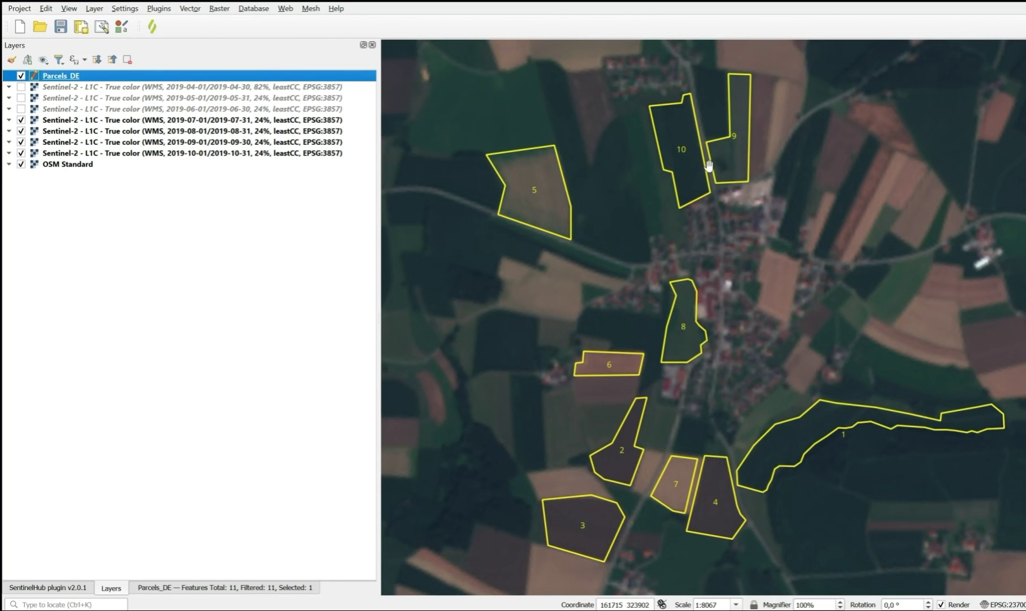
{"action": "left_click", "coordinate": [21, 109]}
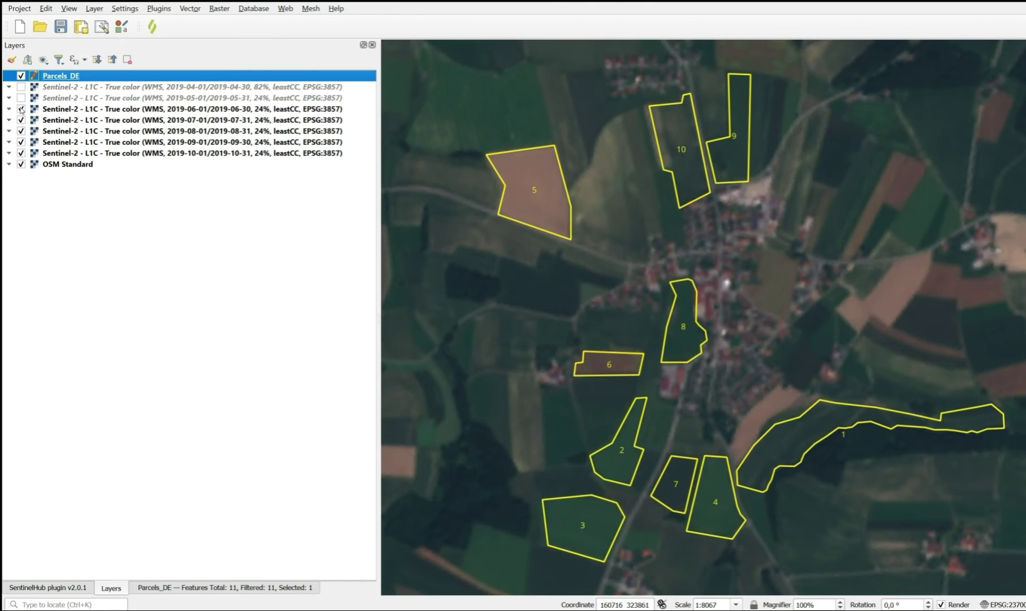
{"action": "left_click", "coordinate": [21, 109]}
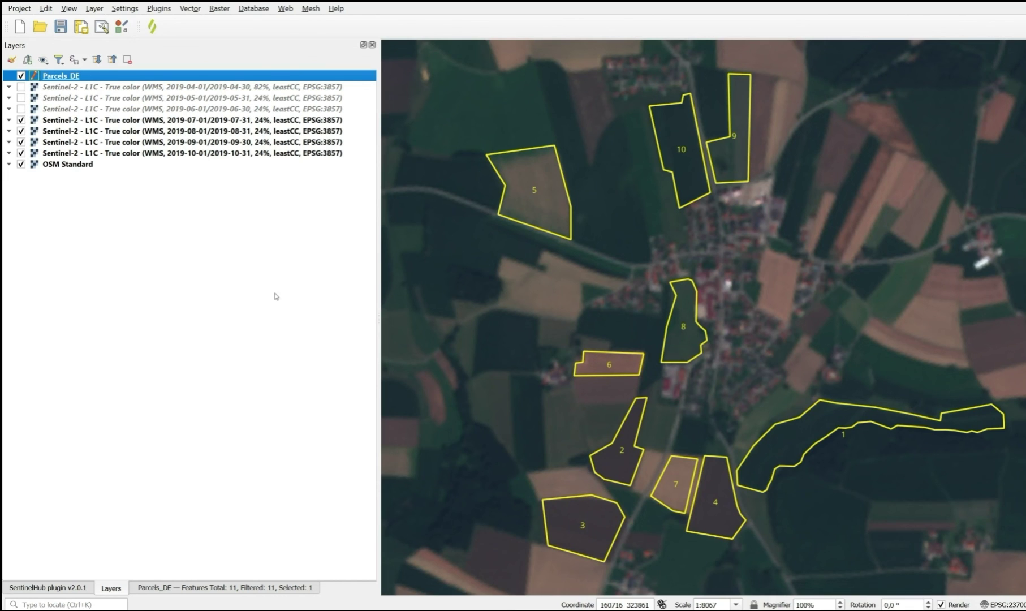
{"action": "left_click", "coordinate": [181, 588]}
Set parcel 7's crop to 'winter cereals' in Parcels_DE.
{"action": "double_click", "coordinate": [157, 242]}
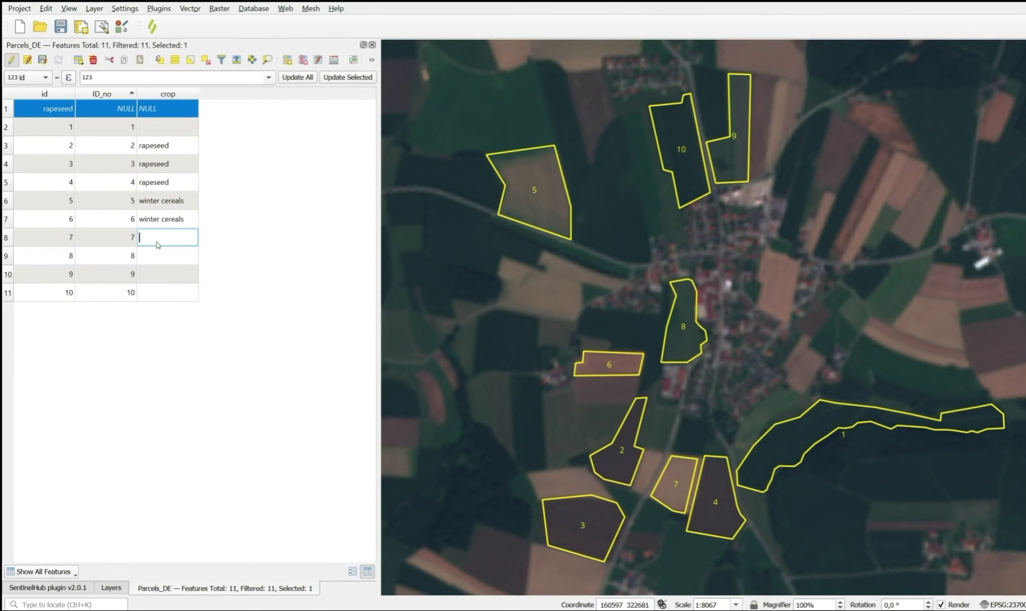
{"action": "type", "text": "winter cereals"}
{"action": "key", "text": "Return"}
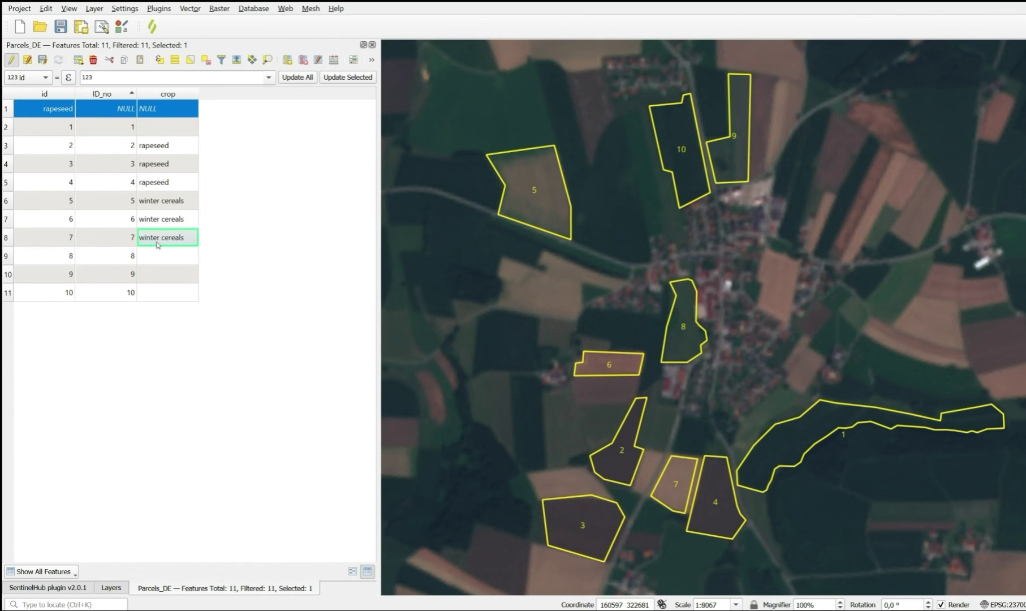
{"action": "left_click", "coordinate": [115, 591]}
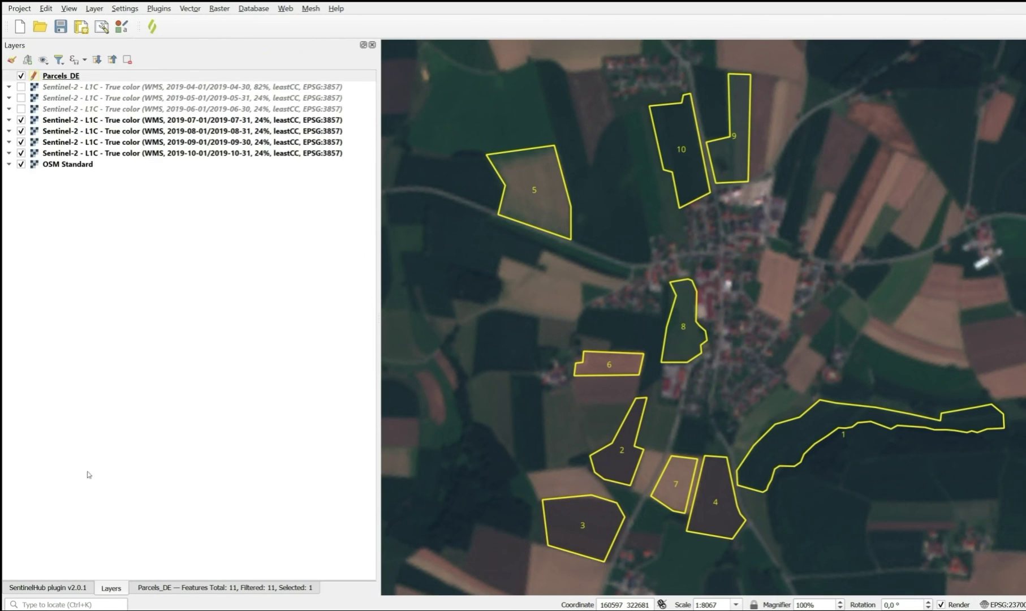
Hide the 2019-07, 2019-08 and 2019-09 layers to reveal October 2019 imagery.
{"action": "left_click", "coordinate": [22, 121]}
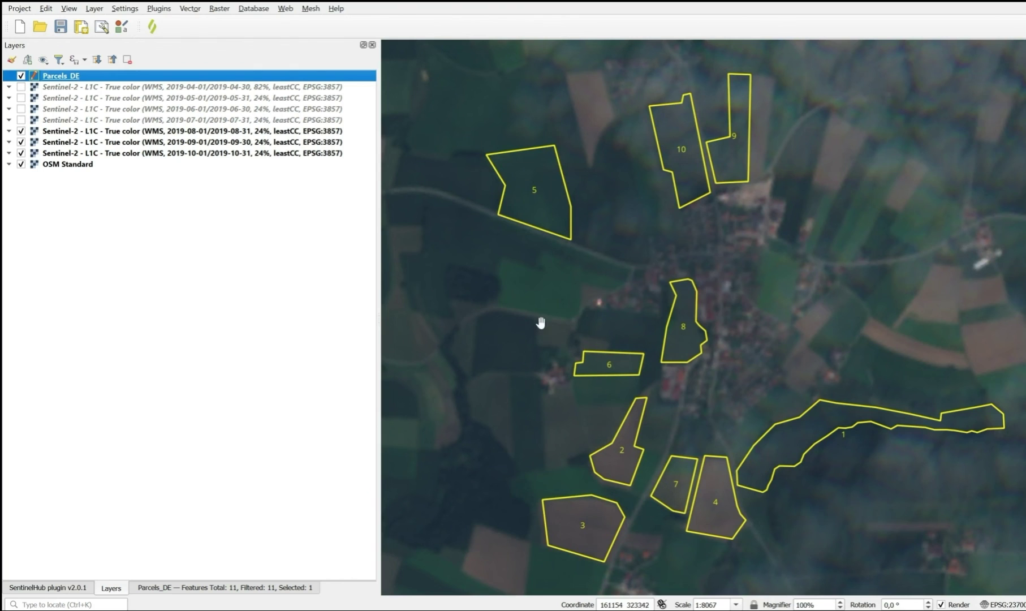
{"action": "left_click", "coordinate": [22, 131]}
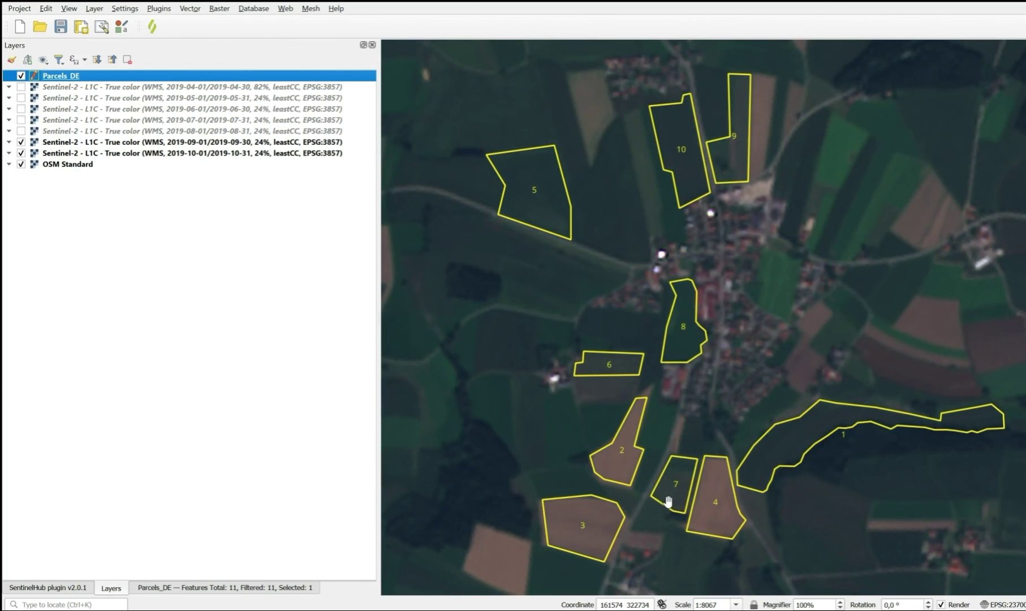
{"action": "left_click", "coordinate": [22, 143]}
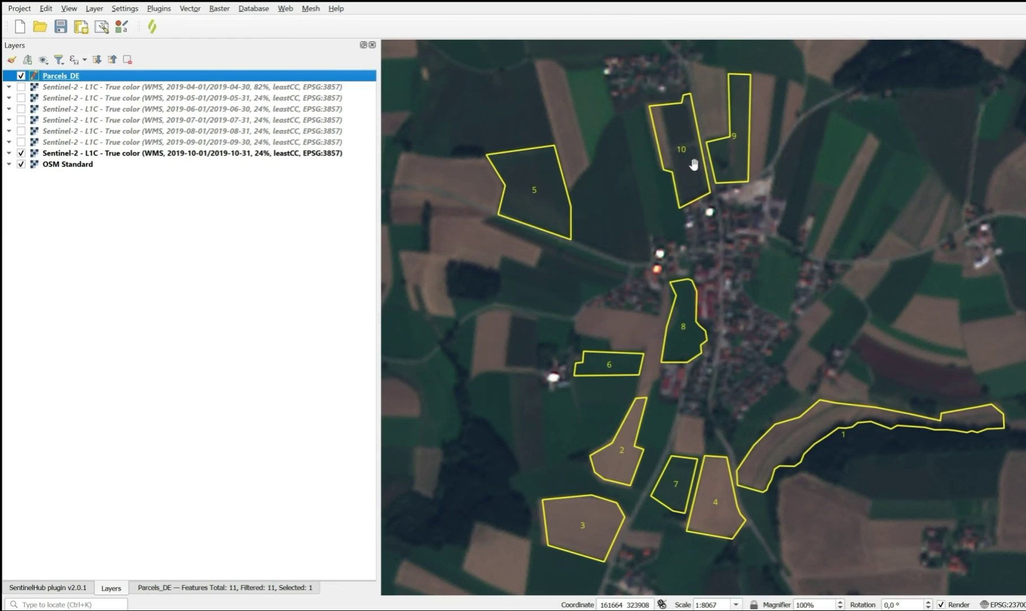
{"action": "left_click", "coordinate": [270, 587]}
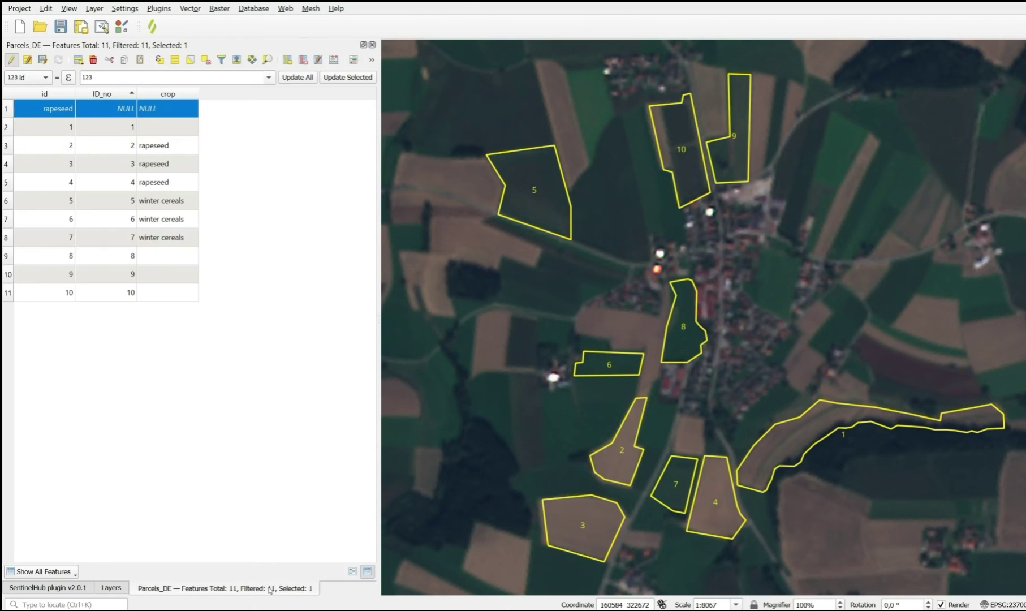
Set the crop of parcels 1 and 10 to 'maize'.
{"action": "double_click", "coordinate": [152, 126]}
{"action": "type", "text": "maize"}
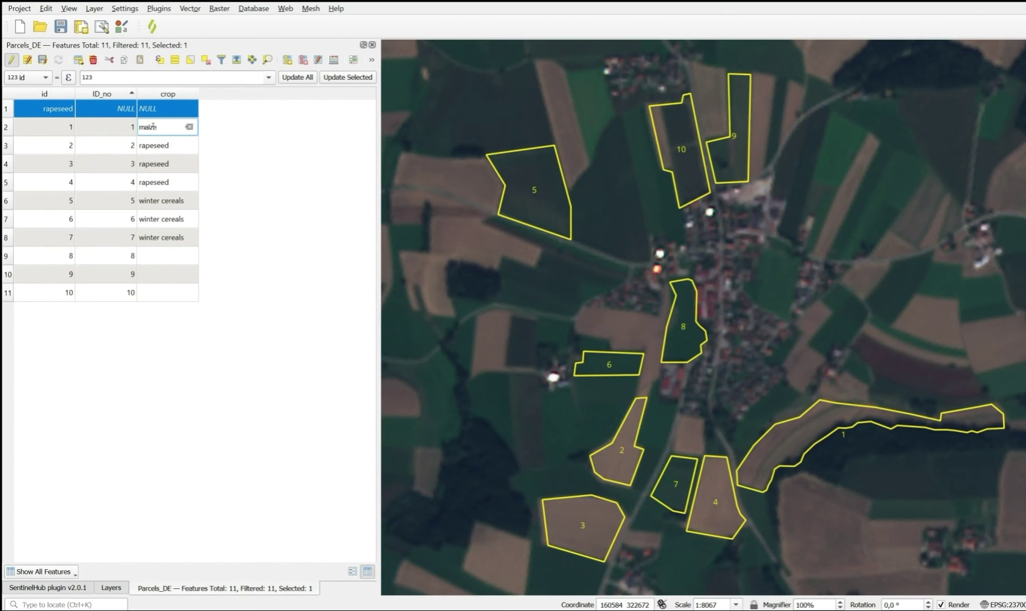
{"action": "key", "text": "Return"}
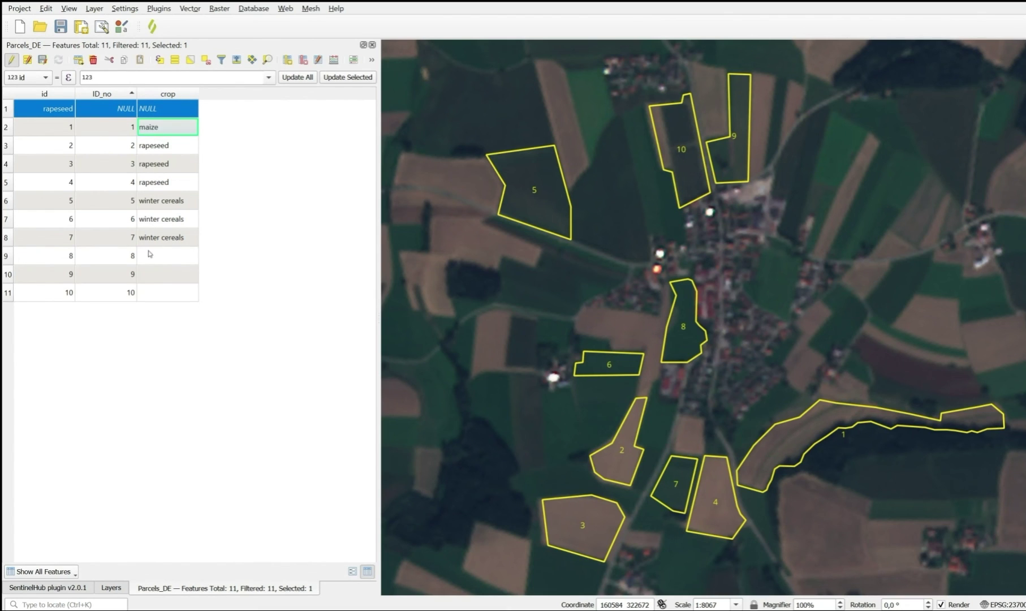
{"action": "double_click", "coordinate": [153, 292]}
{"action": "type", "text": "maize"}
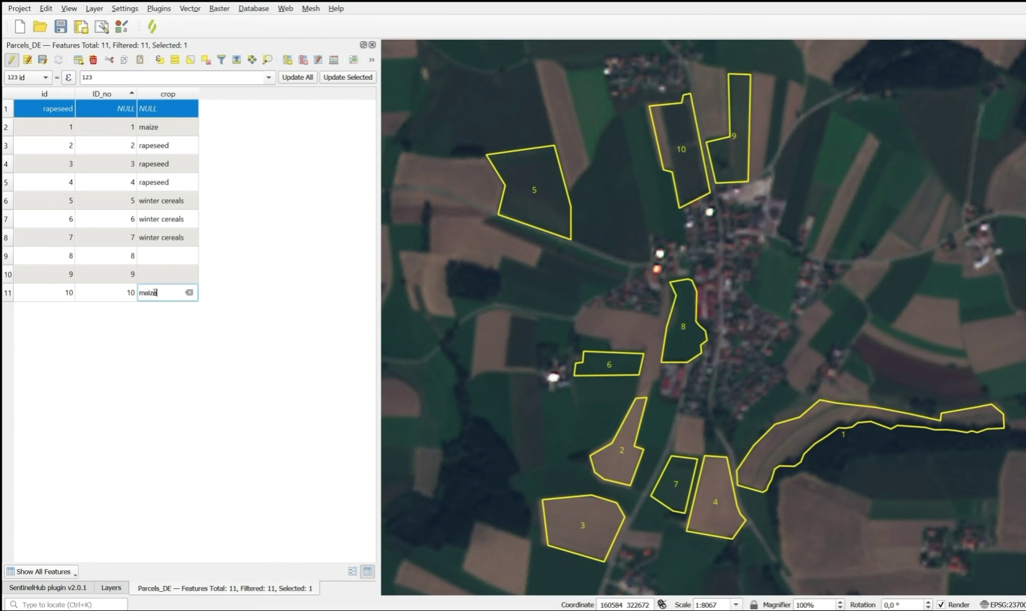
{"action": "key", "text": "Return"}
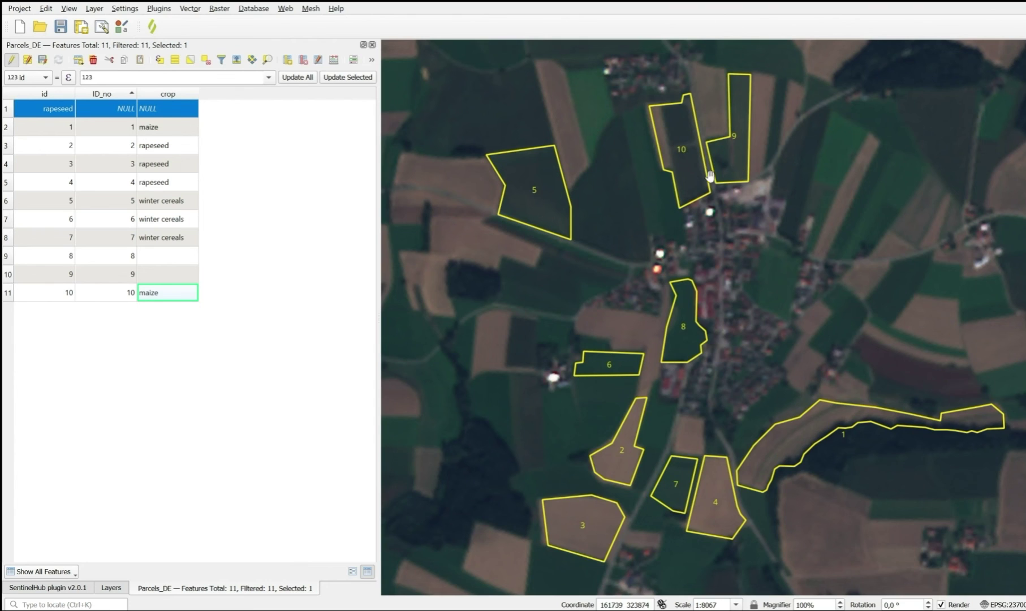
Set the crop of parcels 8 and 9 to 'grassland'.
{"action": "double_click", "coordinate": [163, 254]}
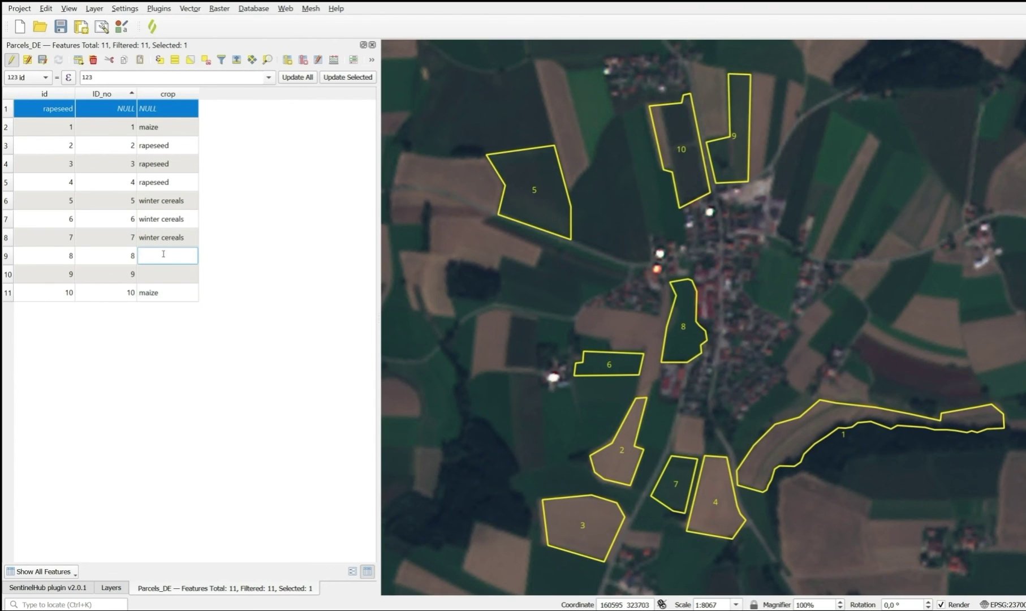
{"action": "type", "text": "grassland"}
{"action": "key", "text": "Return"}
{"action": "double_click", "coordinate": [162, 274]}
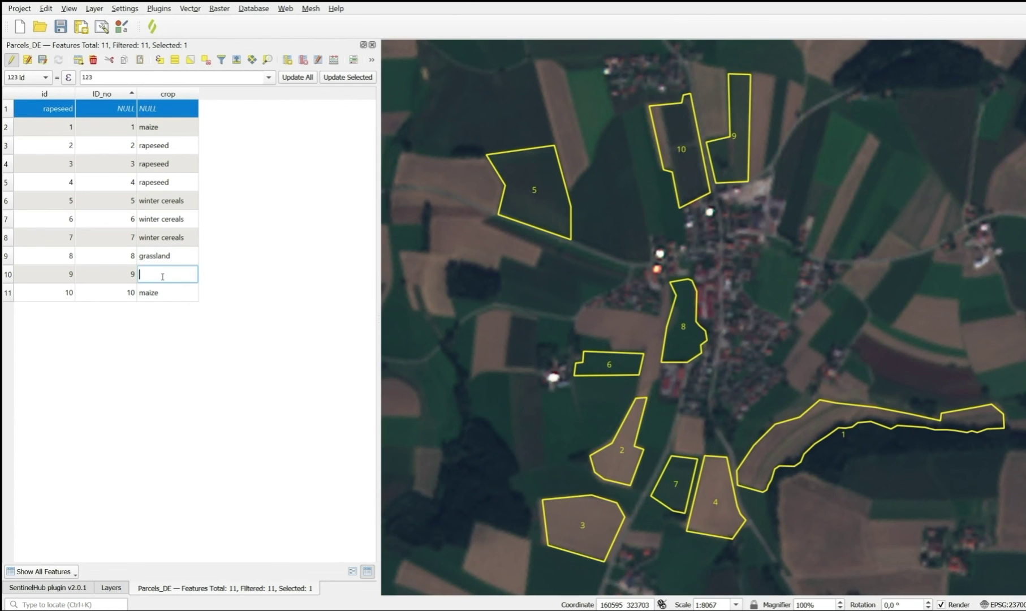
{"action": "type", "text": "grassland"}
{"action": "key", "text": "Return"}
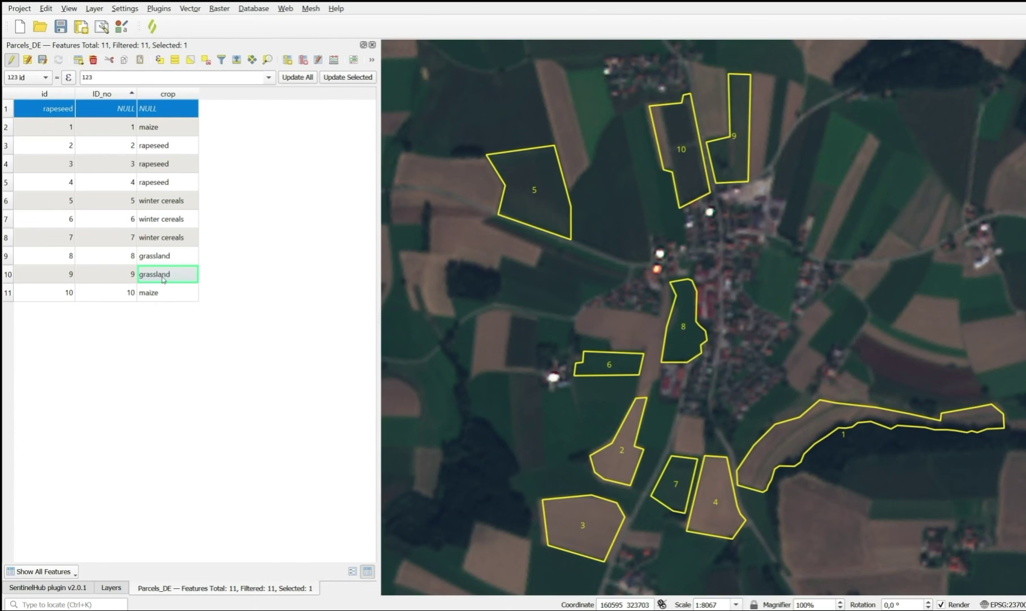
{"action": "left_click", "coordinate": [114, 590]}
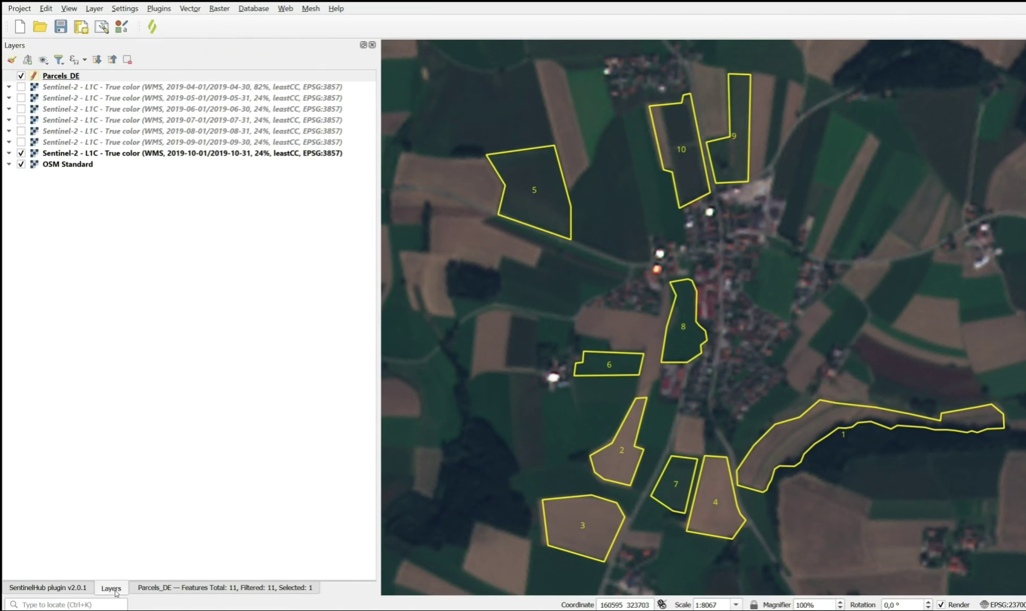
Re-enable the 2019-09 through 2019-04 Sentinel-2 layers so April imagery shows again.
{"action": "left_click", "coordinate": [21, 143]}
{"action": "left_click", "coordinate": [21, 132]}
{"action": "left_click", "coordinate": [22, 120]}
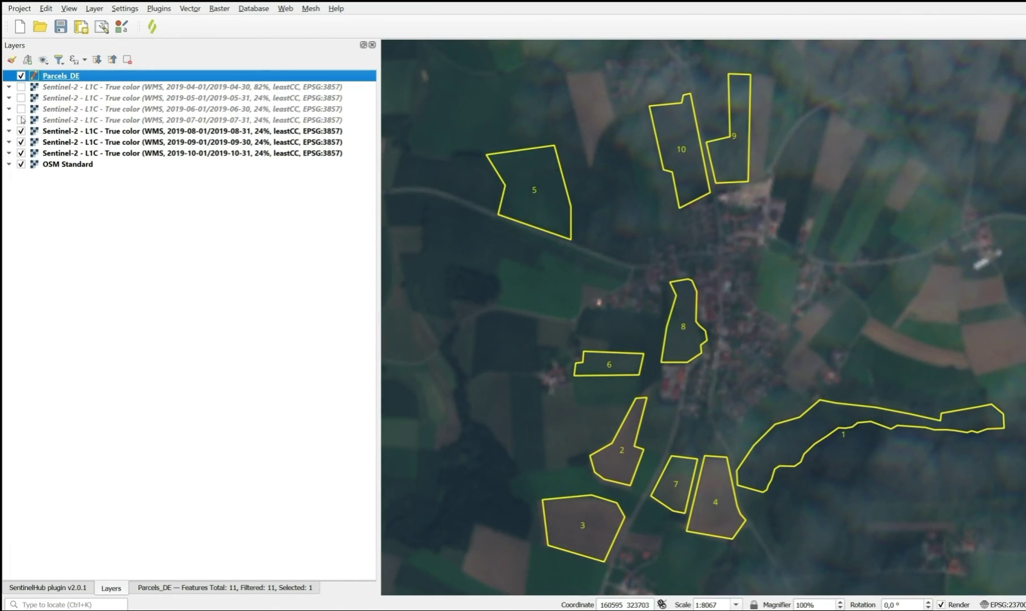
{"action": "left_click", "coordinate": [22, 109]}
{"action": "left_click", "coordinate": [21, 98]}
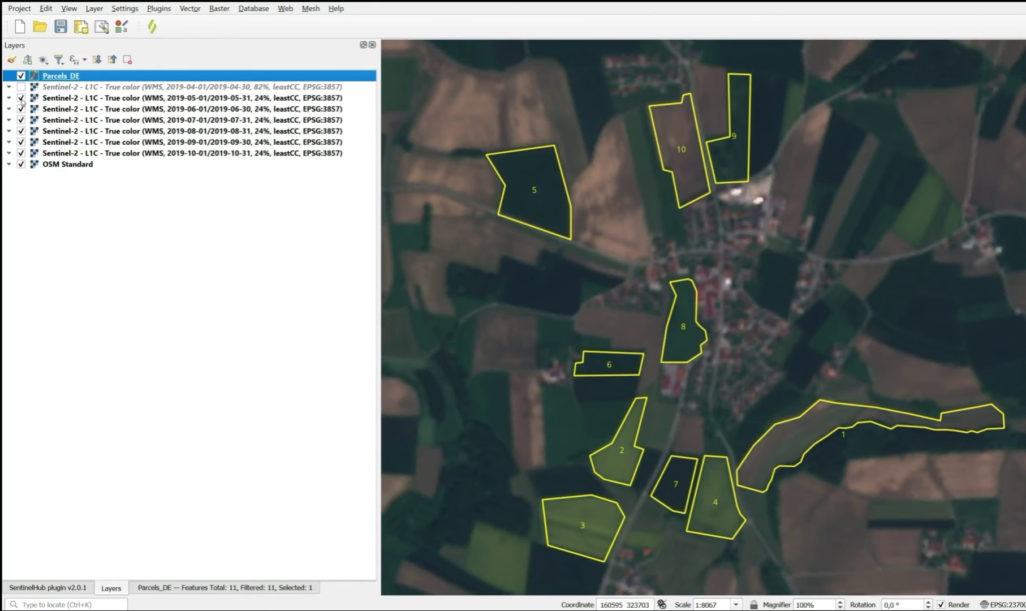
{"action": "left_click", "coordinate": [22, 88]}
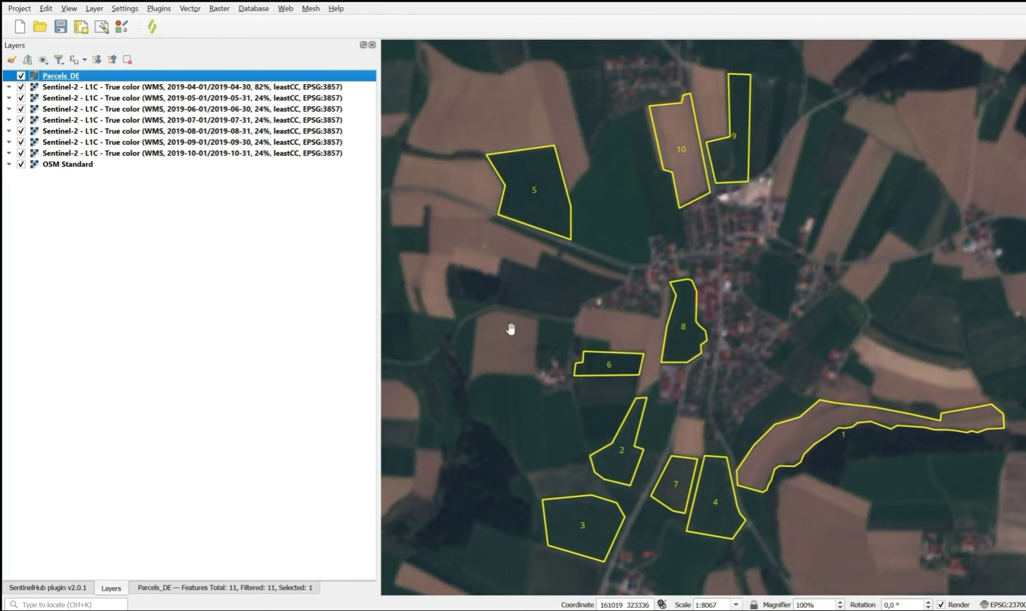